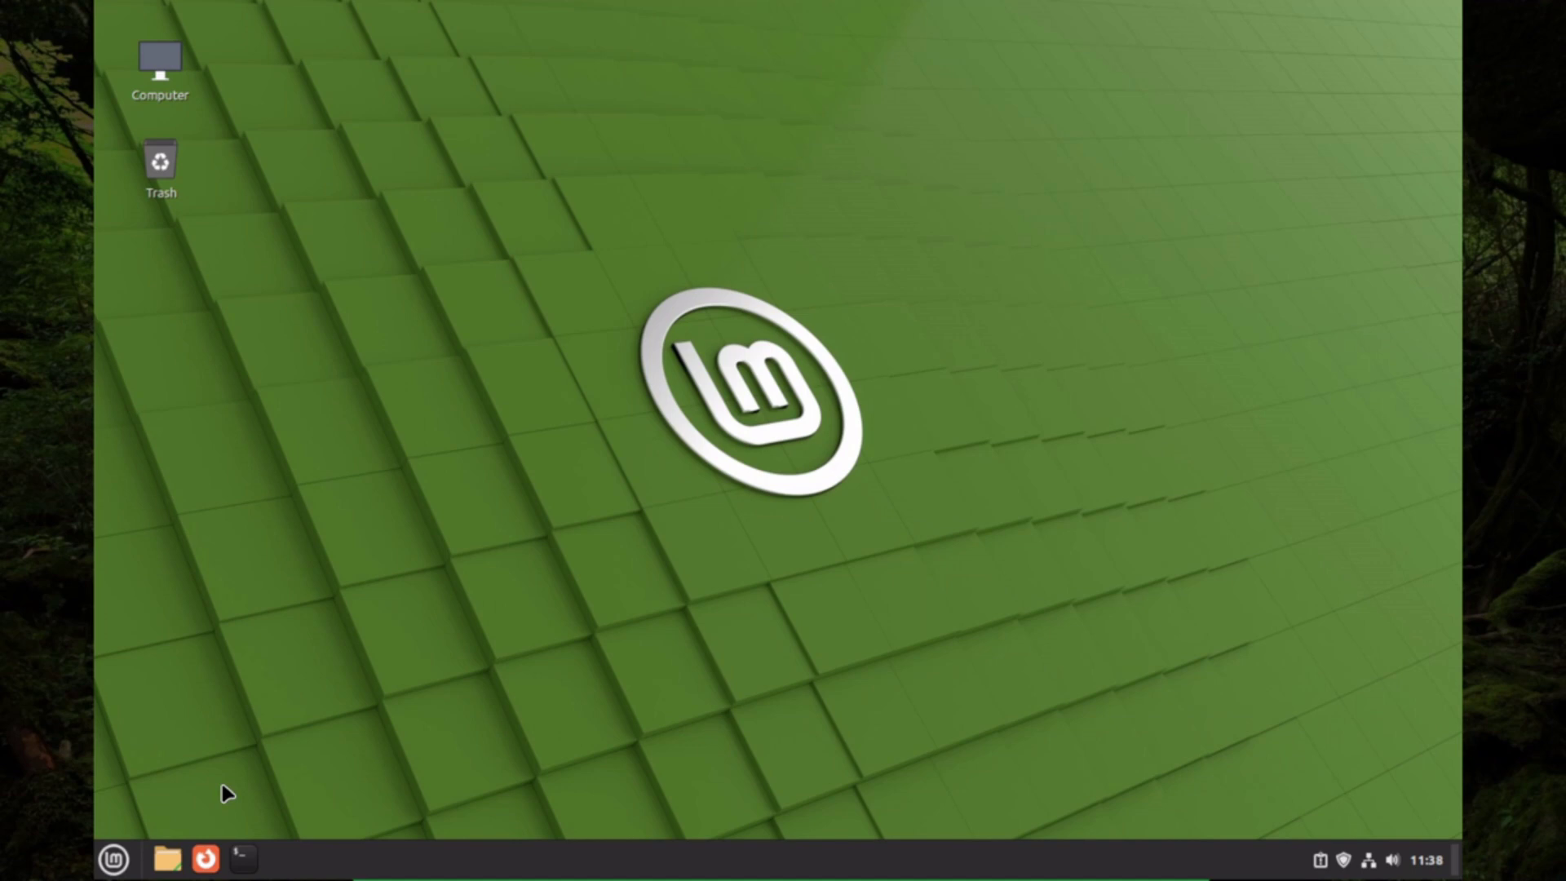
Step: Open Firefox, dismiss the address bar search tip, and enlarge the browser window to fill the desktop
left_click(206, 859)
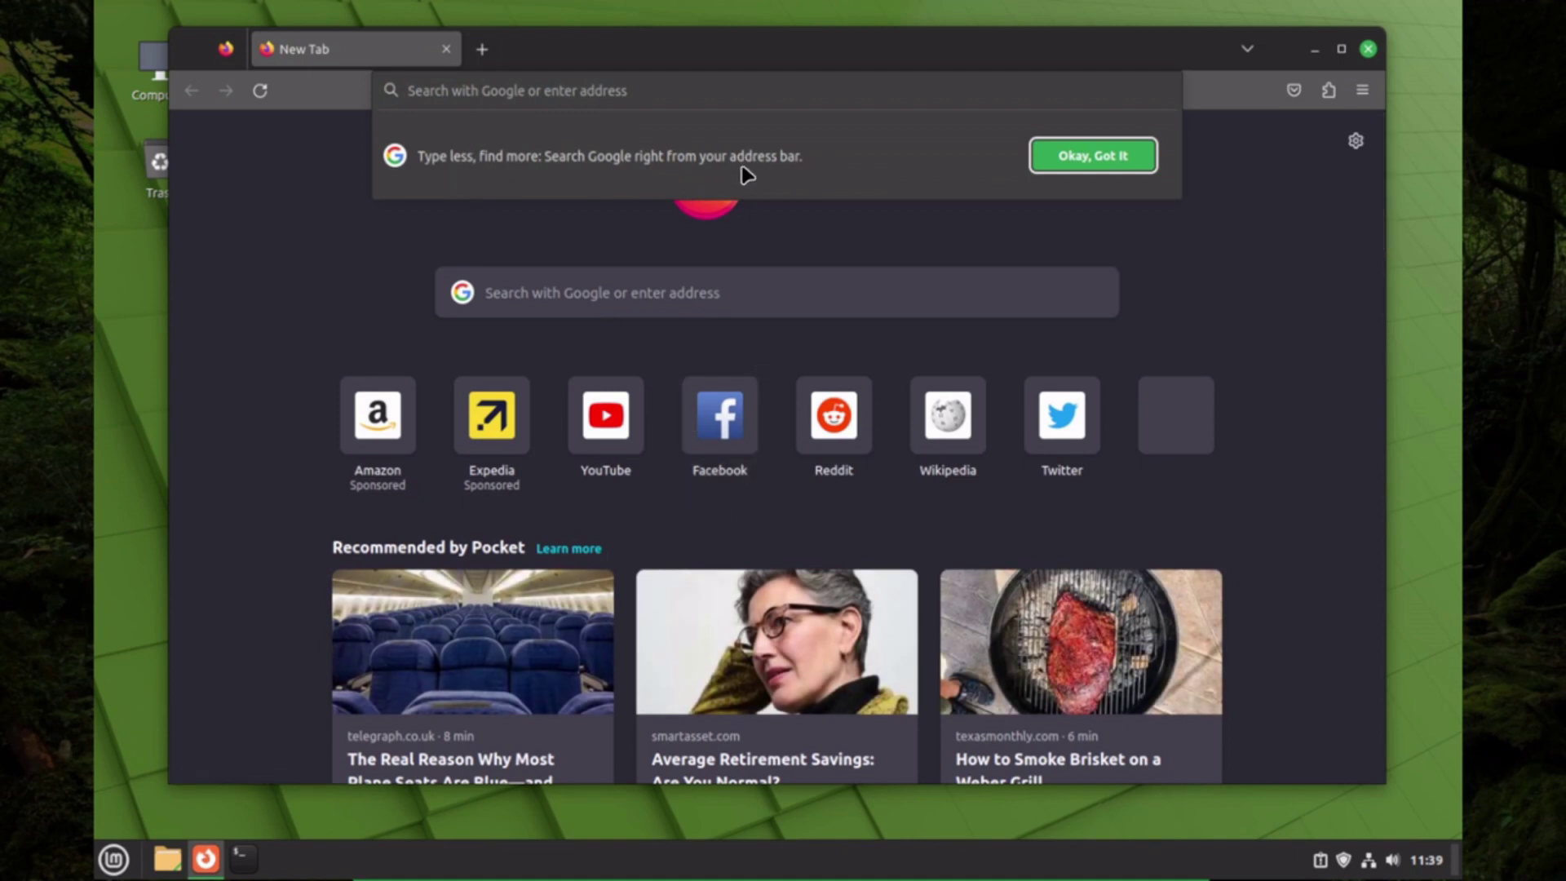
left_click(1098, 161)
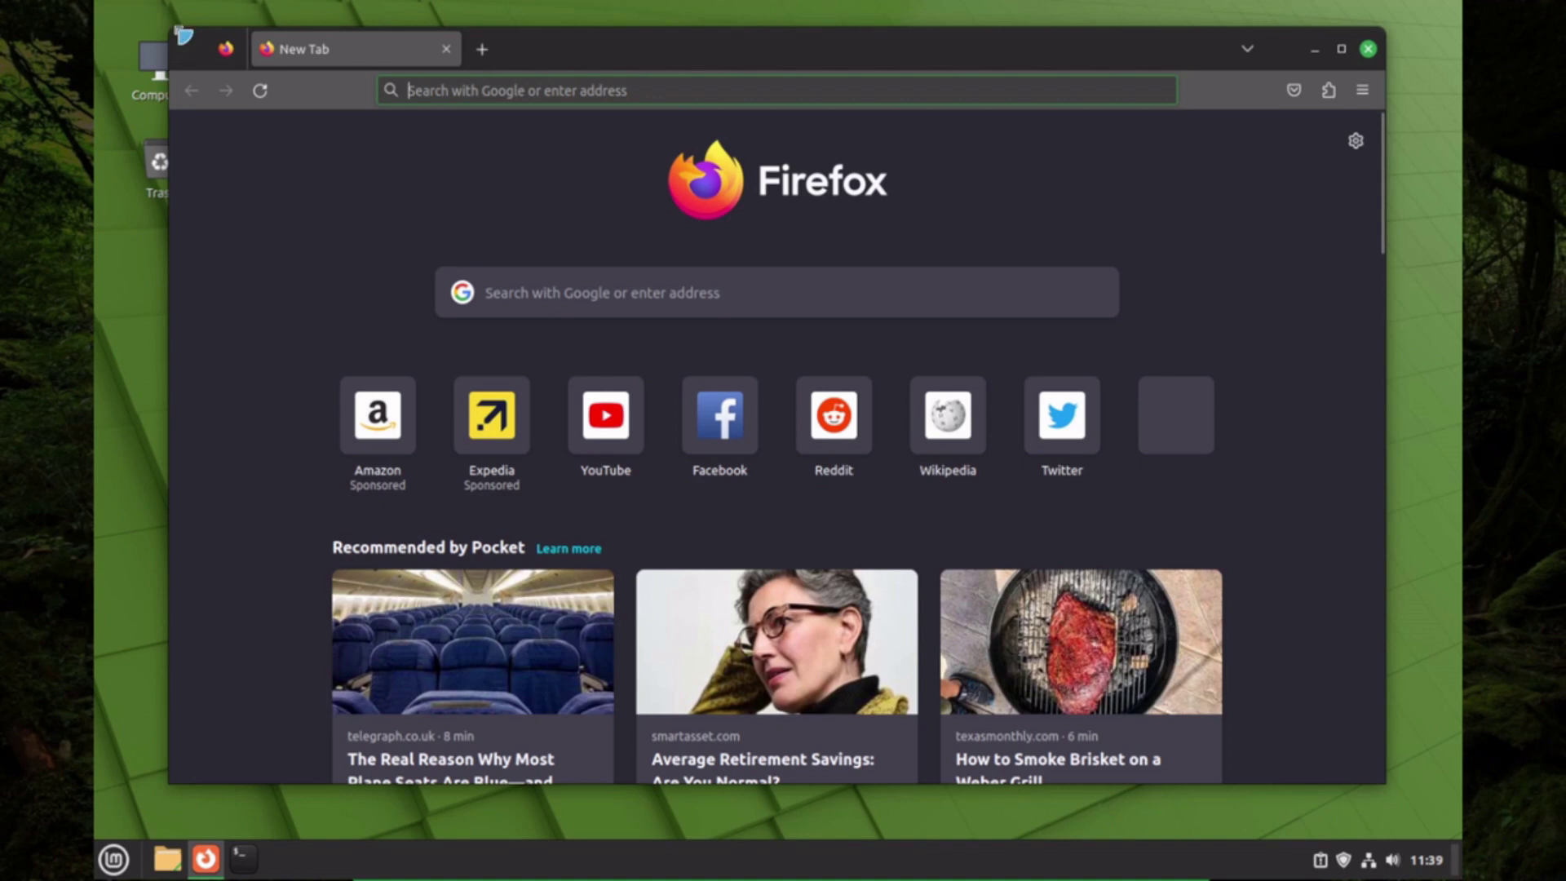
left_click_drag(170, 29, 103, 10)
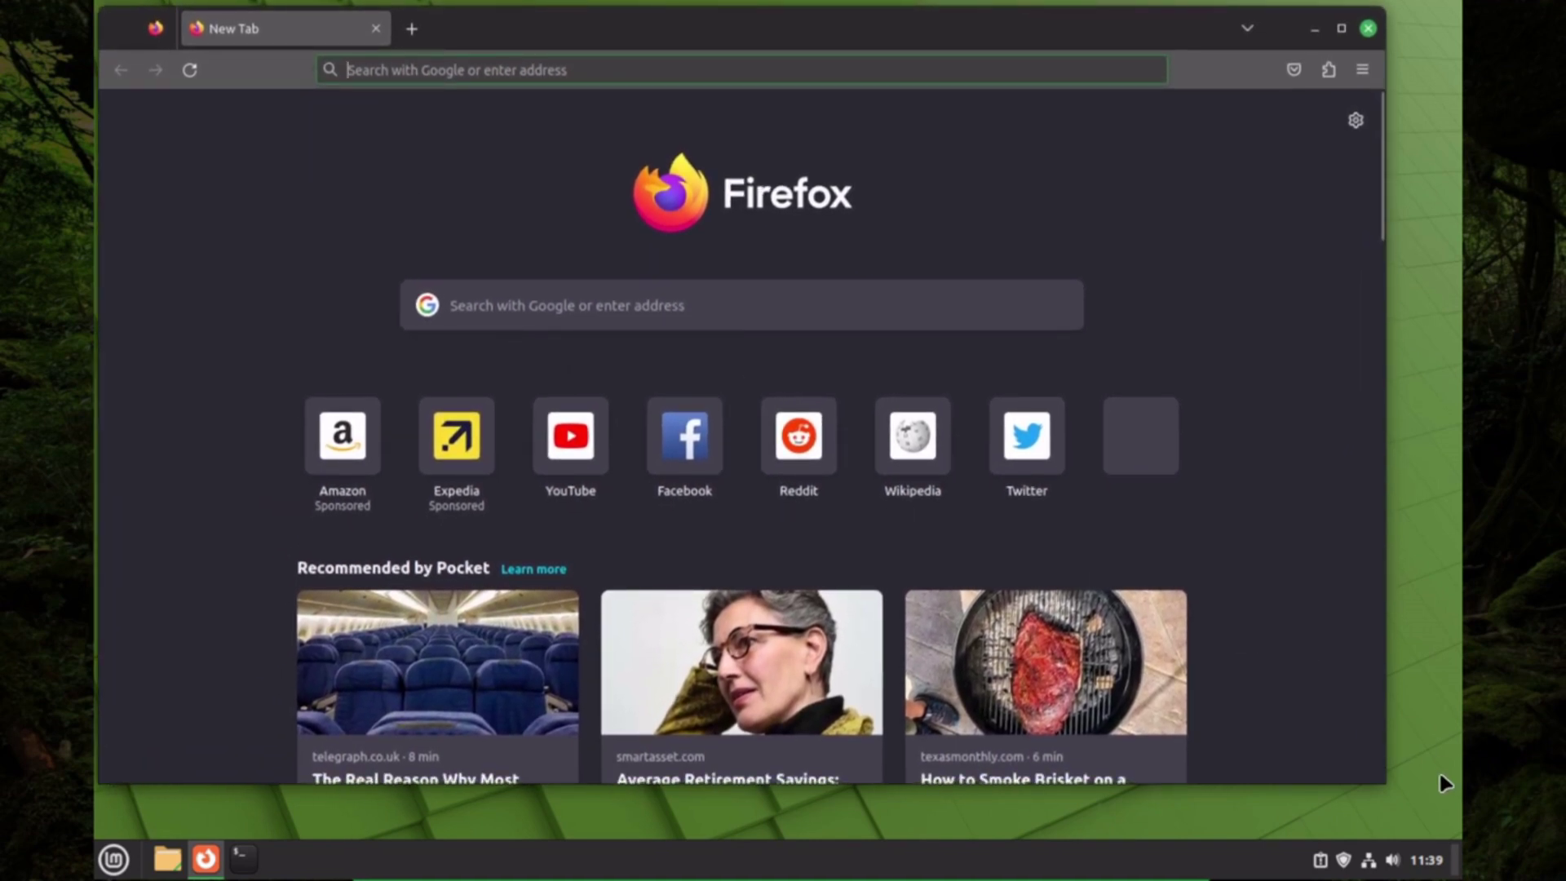
left_click_drag(1383, 781, 1453, 829)
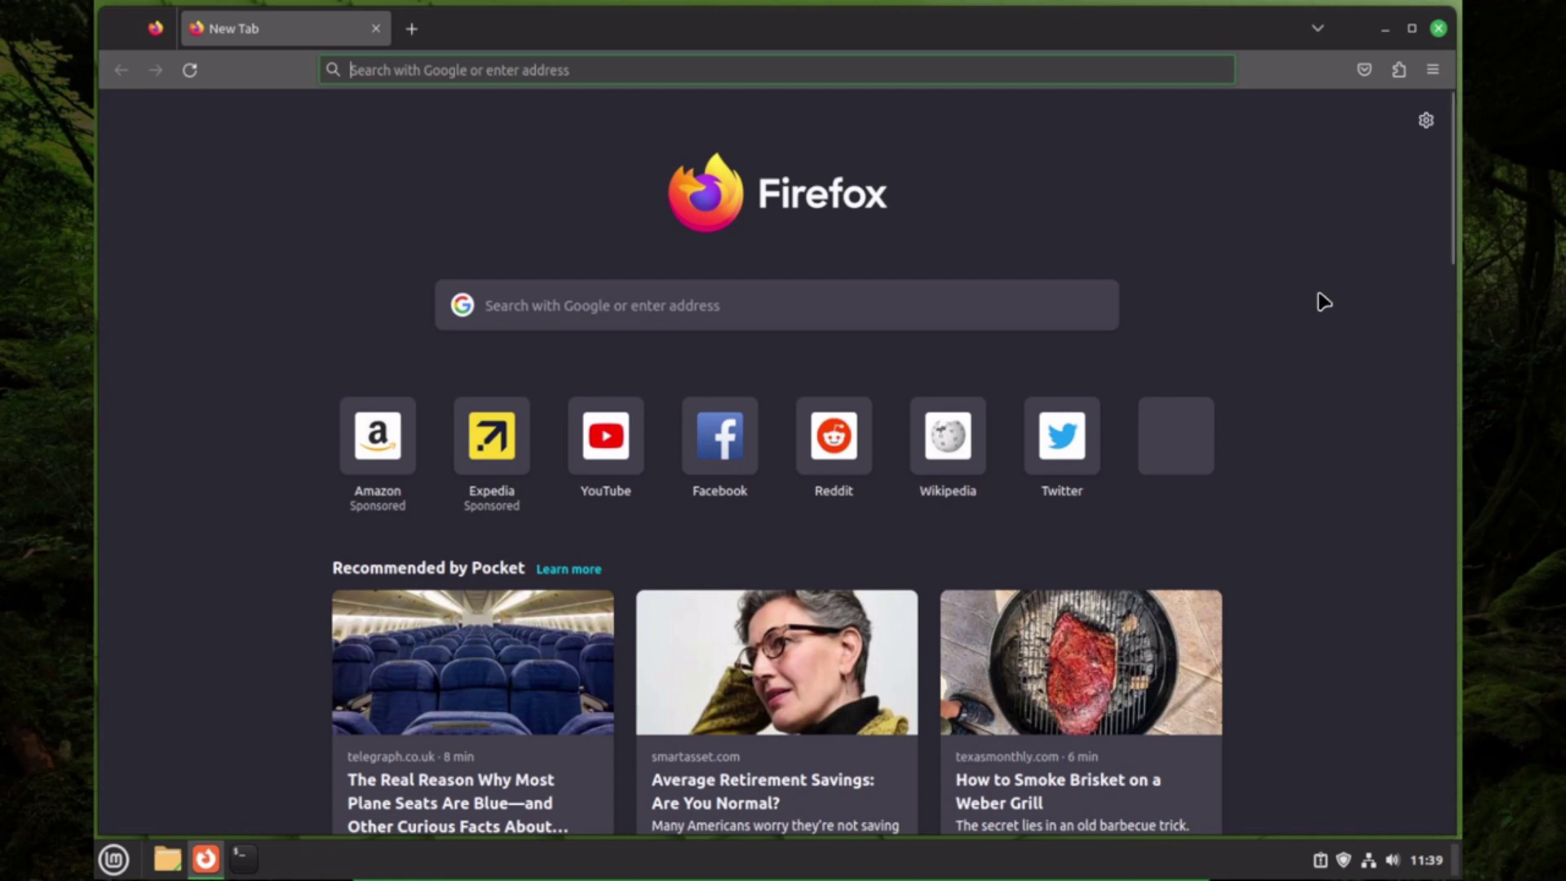
Step: Go to the website disroot.org
left_click(469, 68)
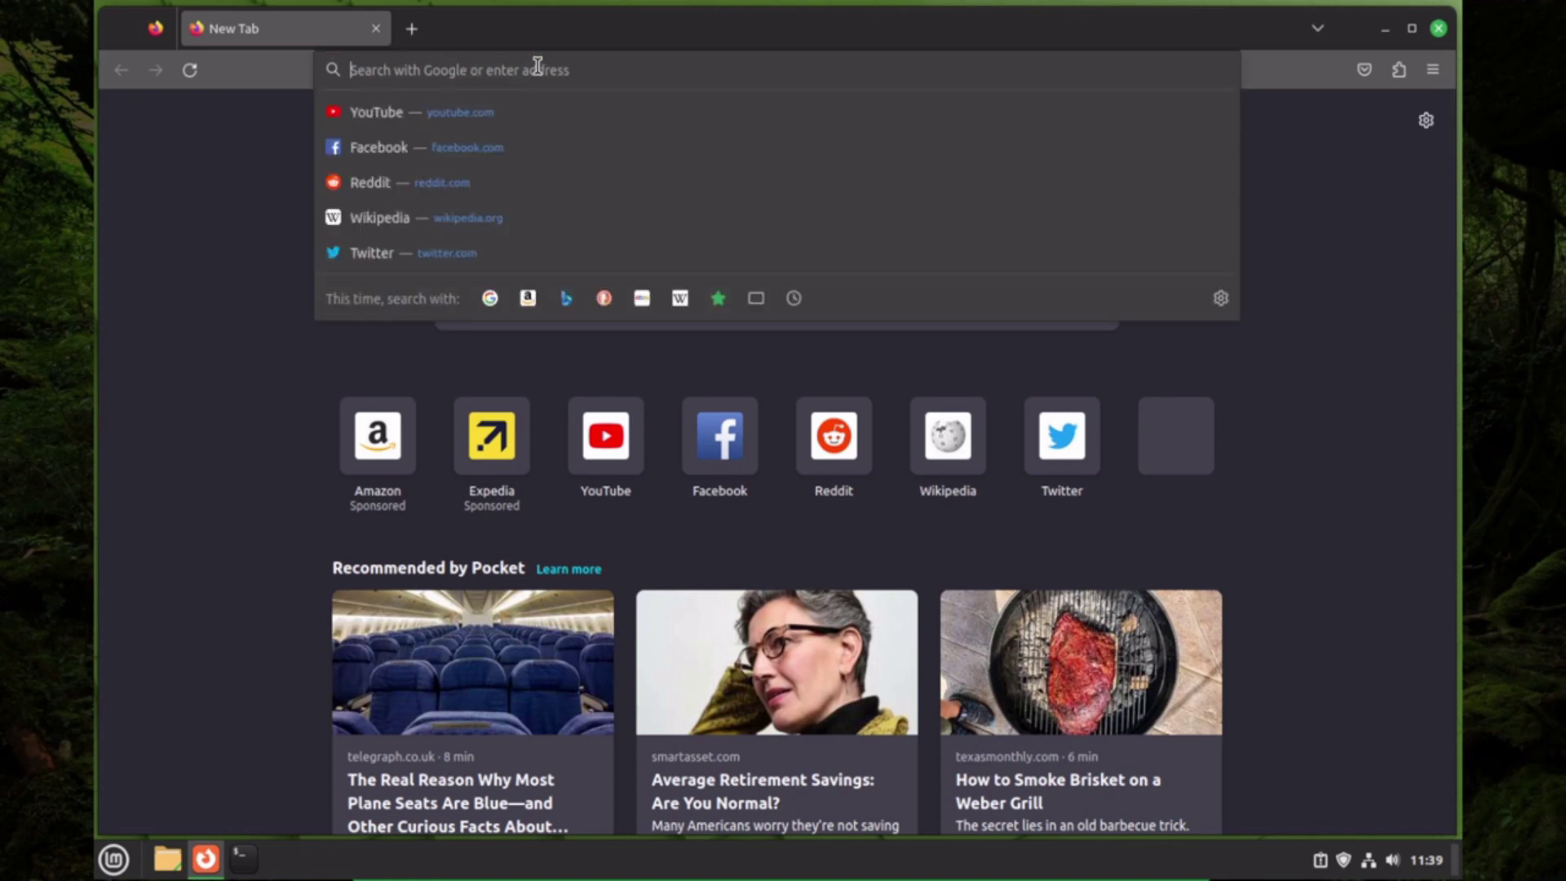
type("disroot.")
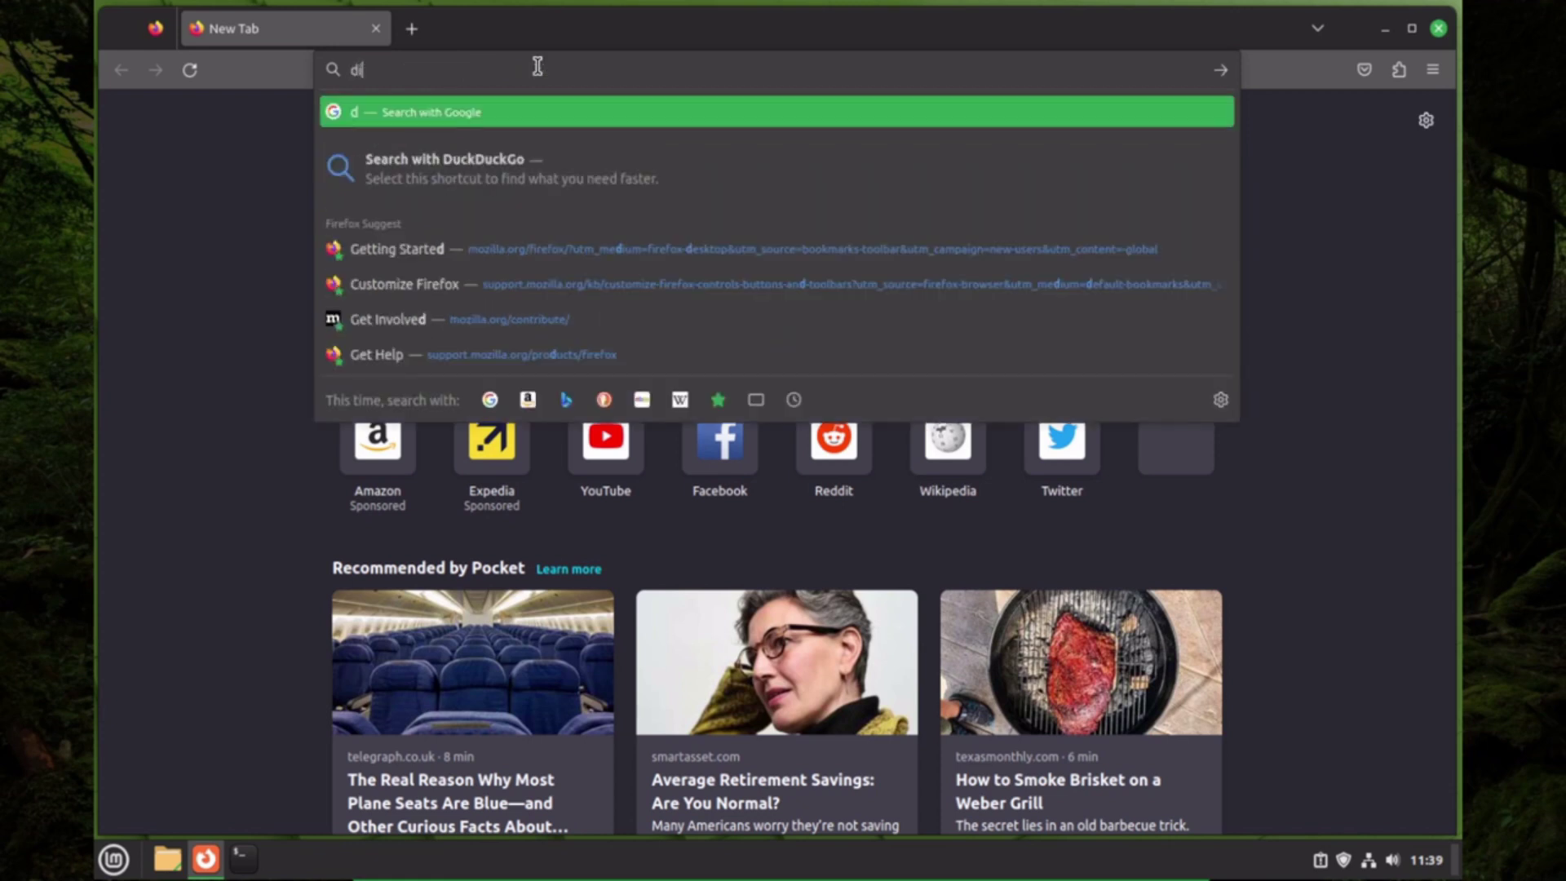
type("org")
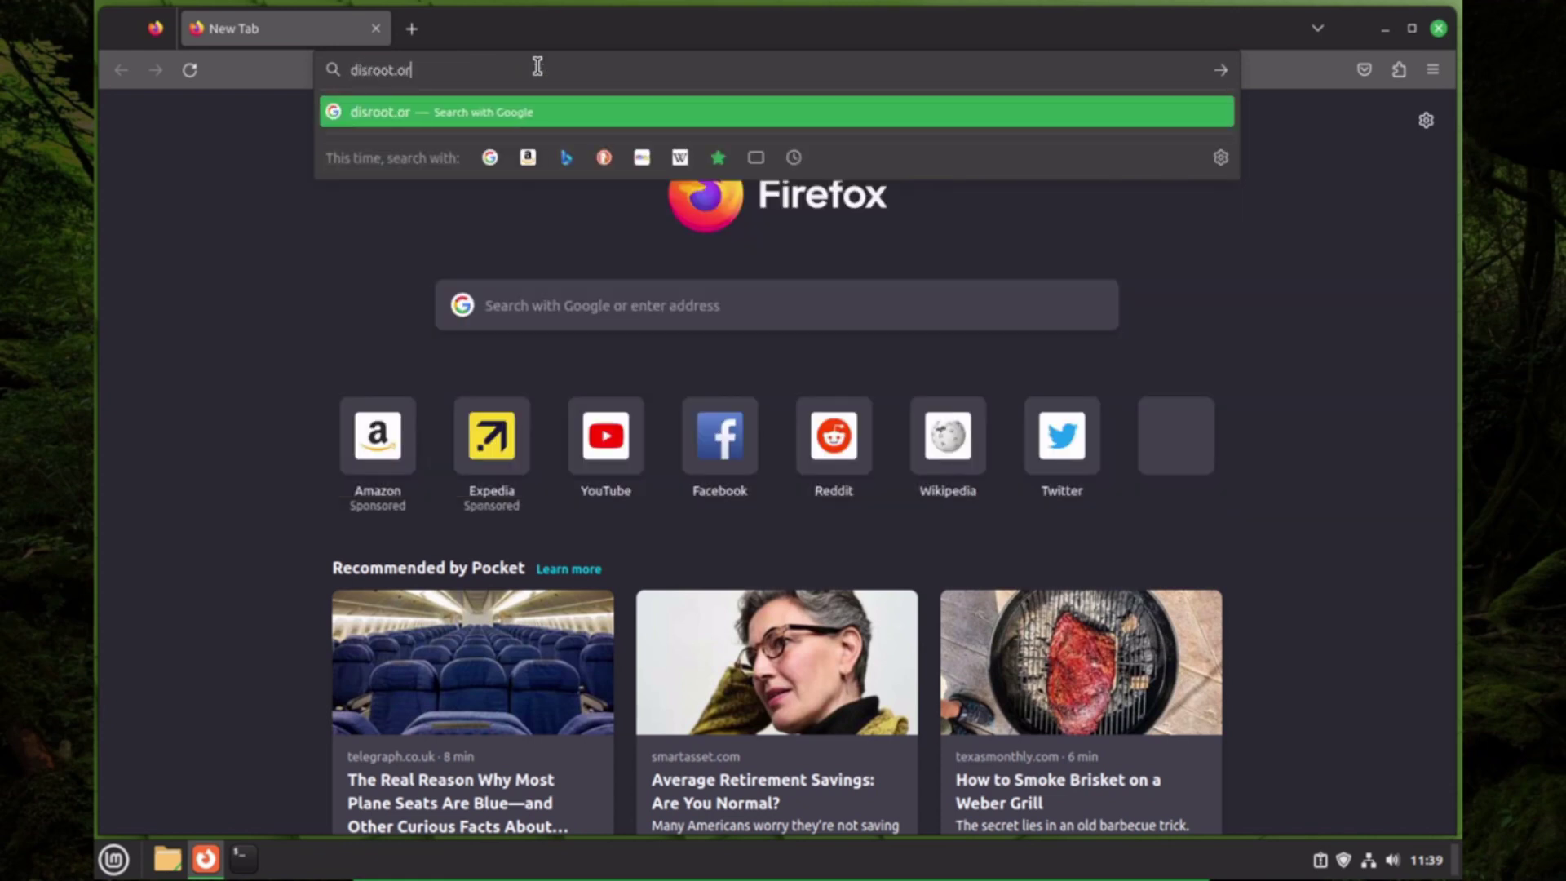
key("Return")
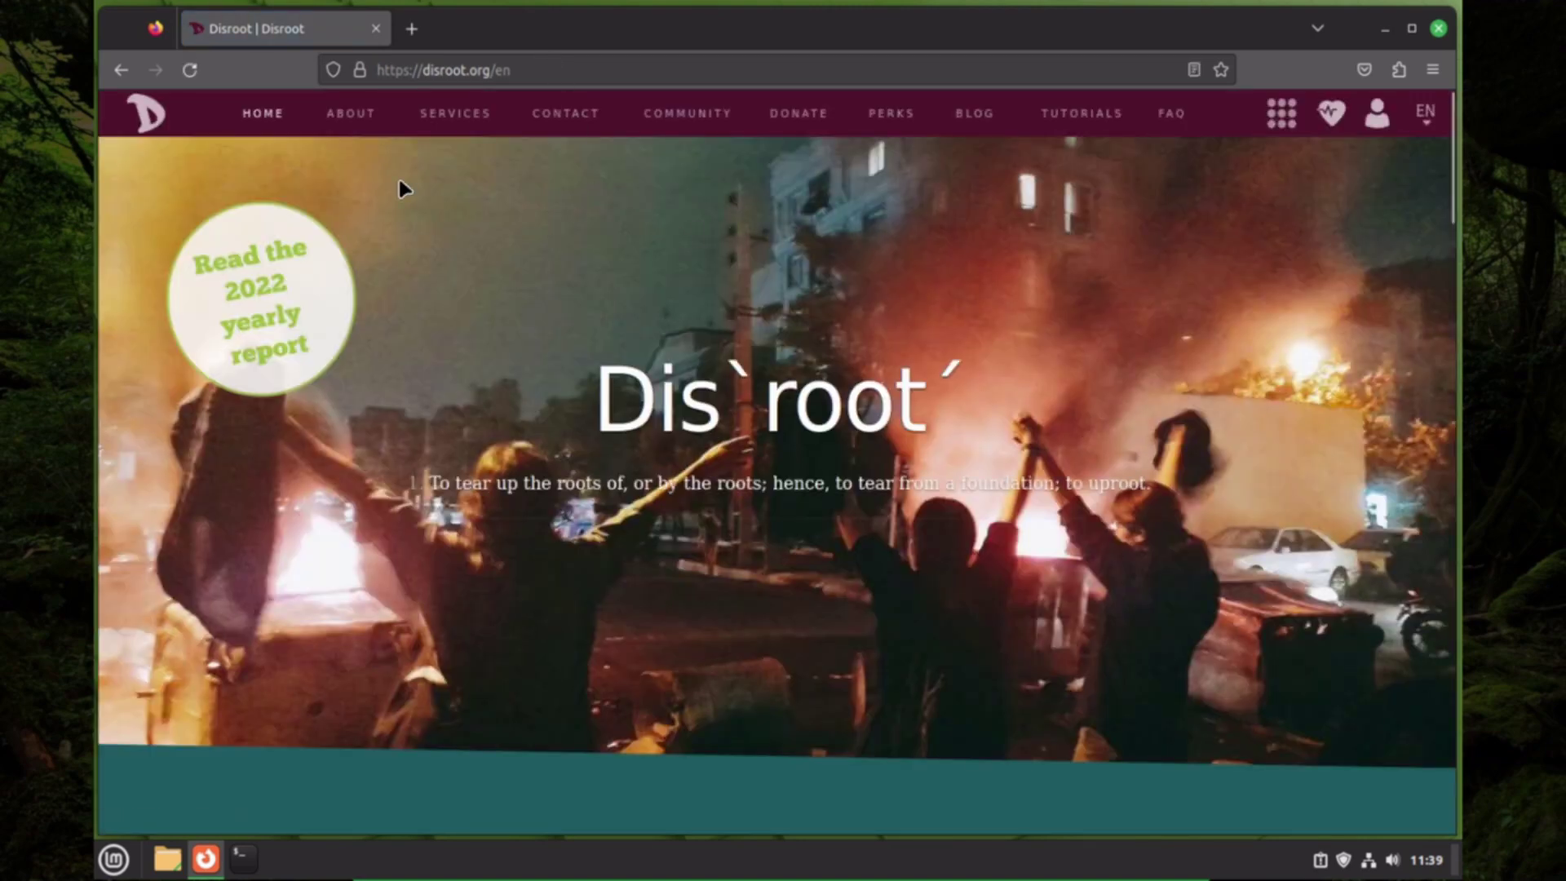
Step: Open Disroot's Search service page and bring its Searx description and launch options into view
mouse_move(428, 122)
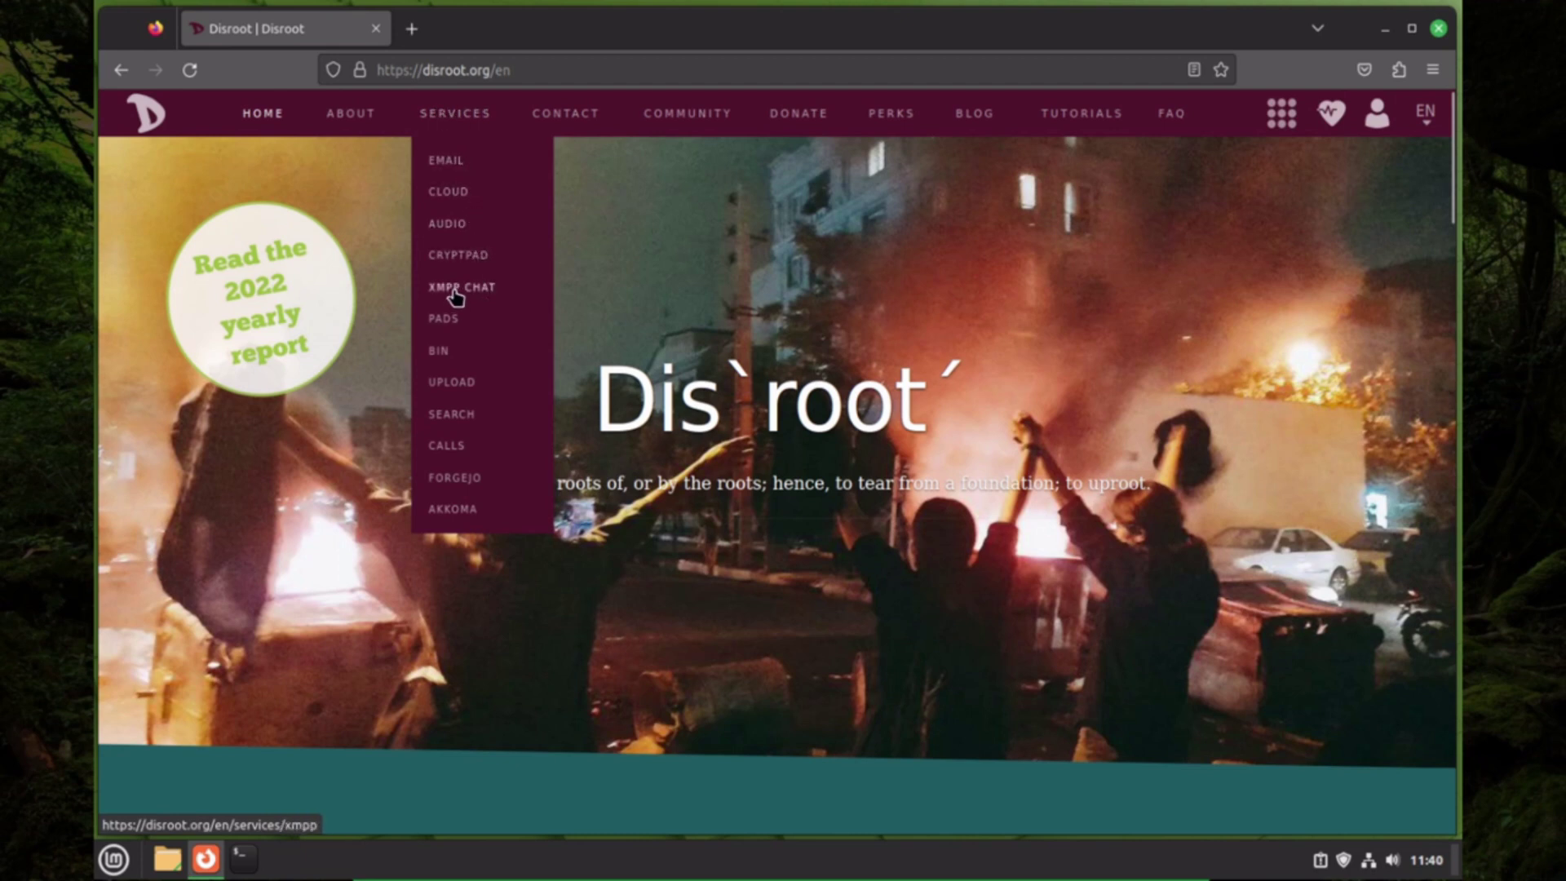
left_click(462, 417)
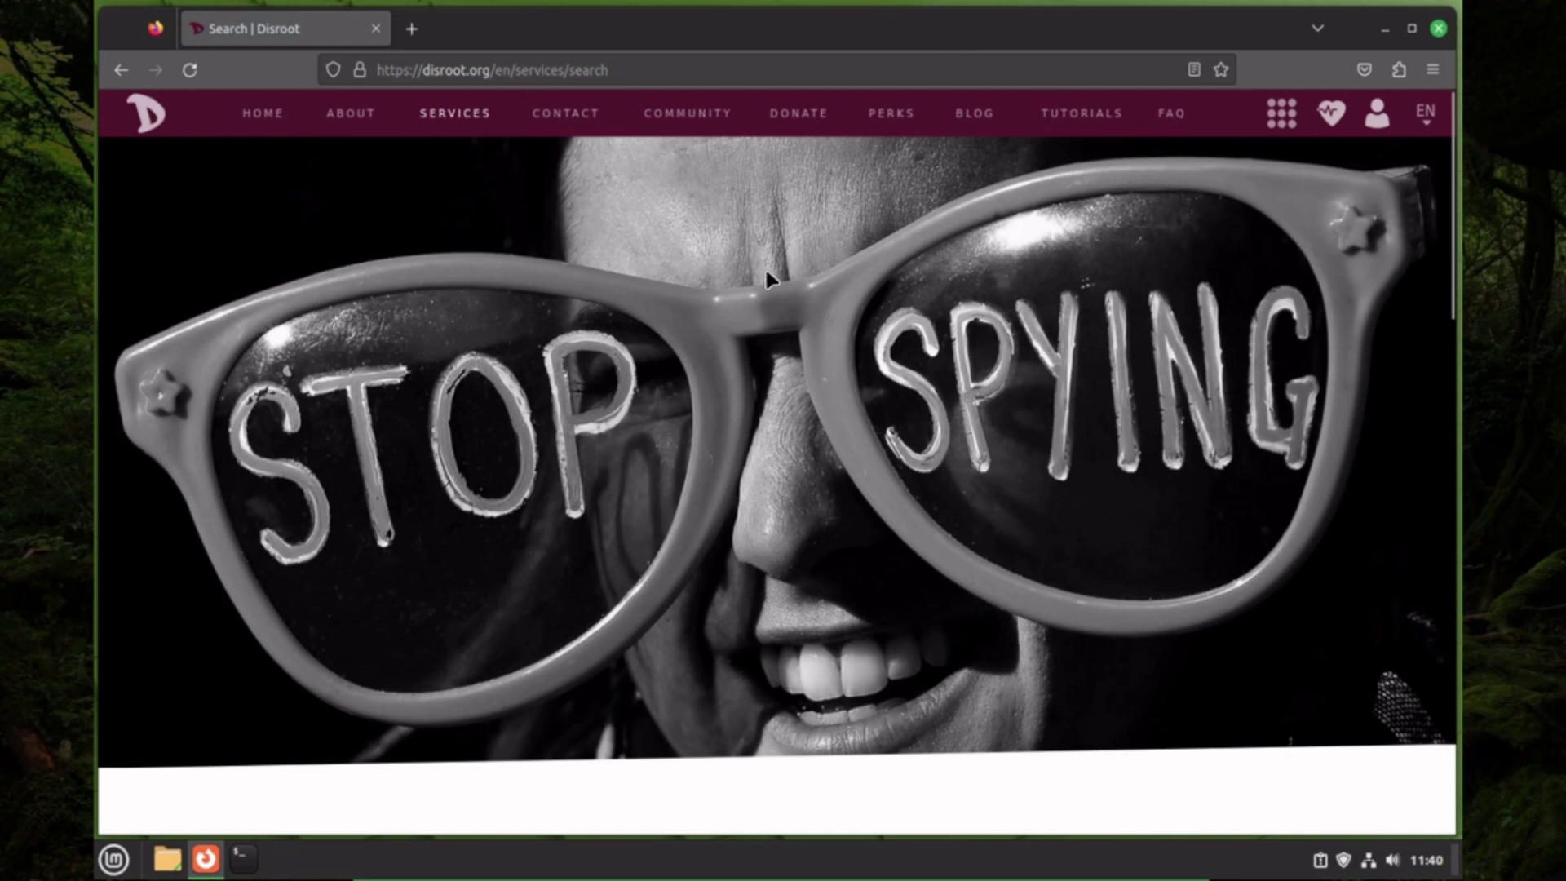
scroll(765, 266, "down", 8)
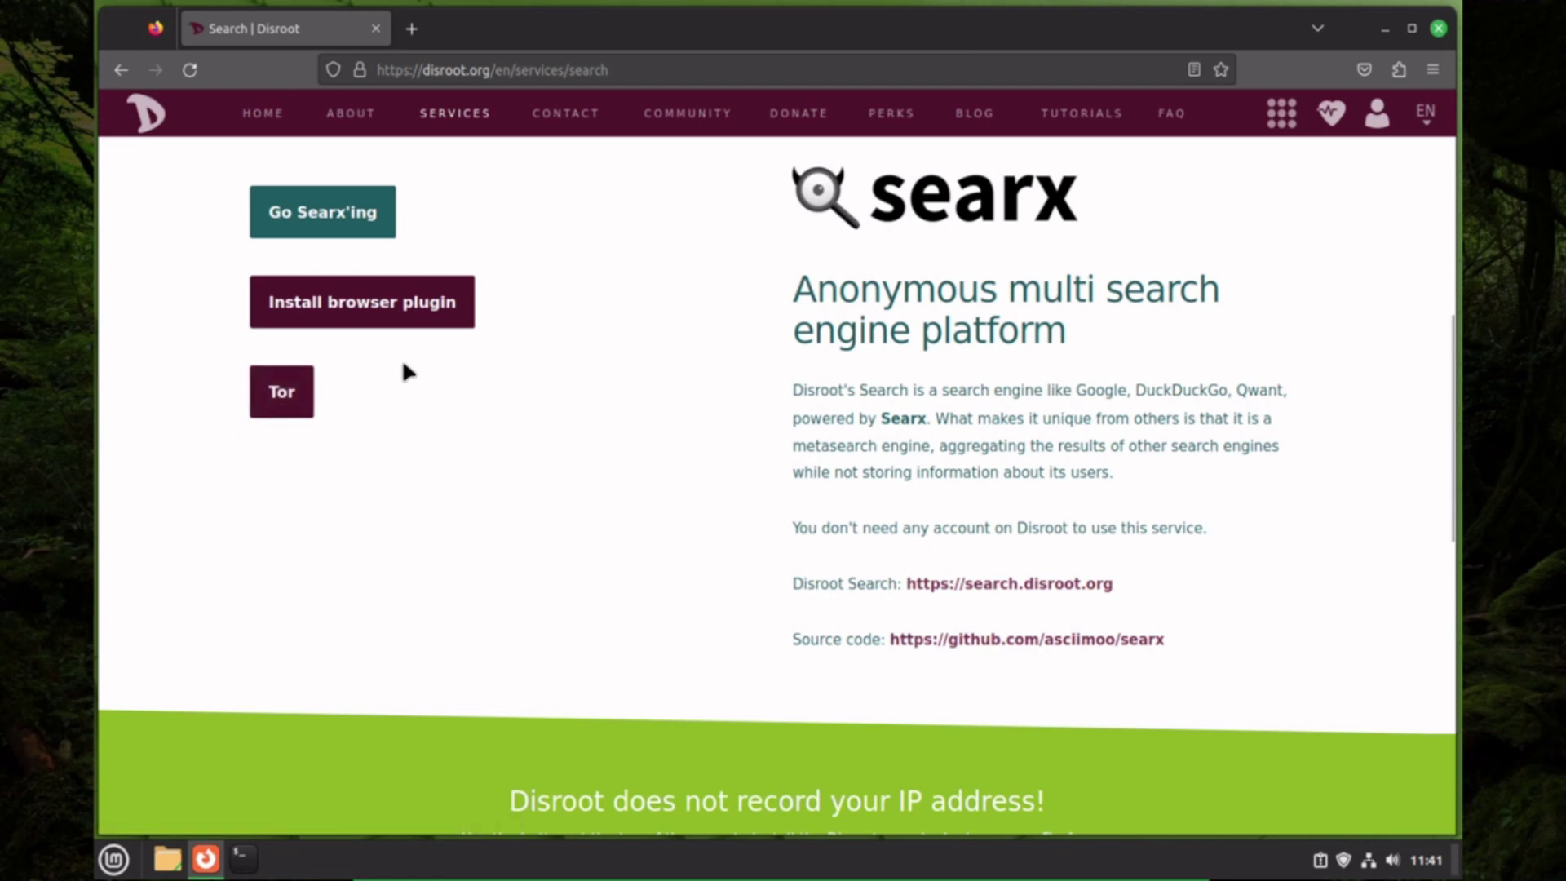
Step: Look through the Mycroft Project list of Disroot browser search plugins, and return to Disroot's Search service page
left_click(338, 315)
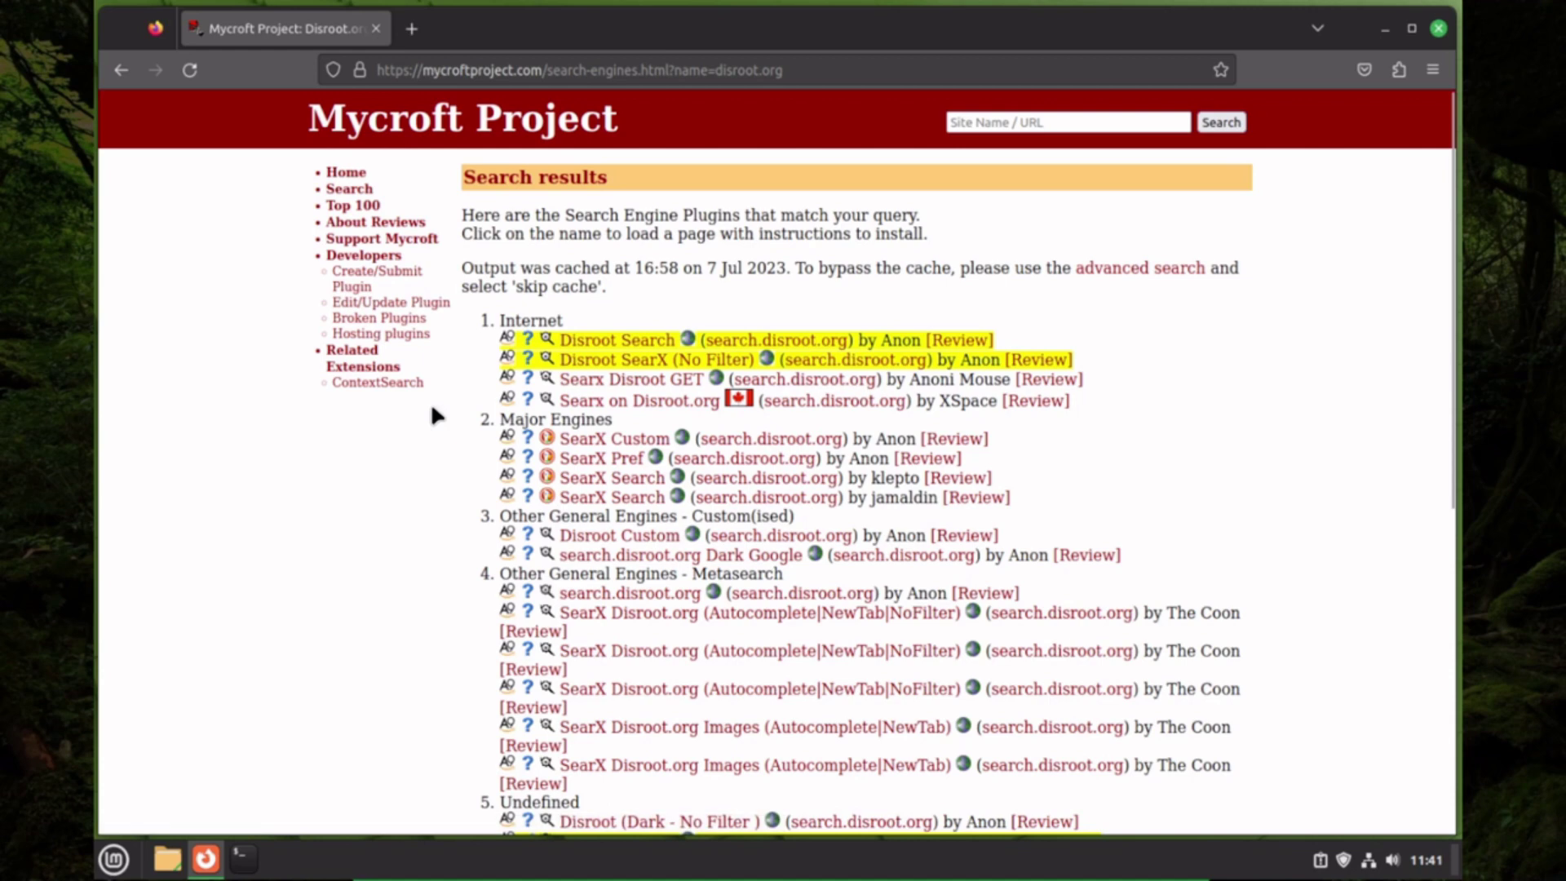
scroll(424, 437, "down", 6)
key("alt+Left")
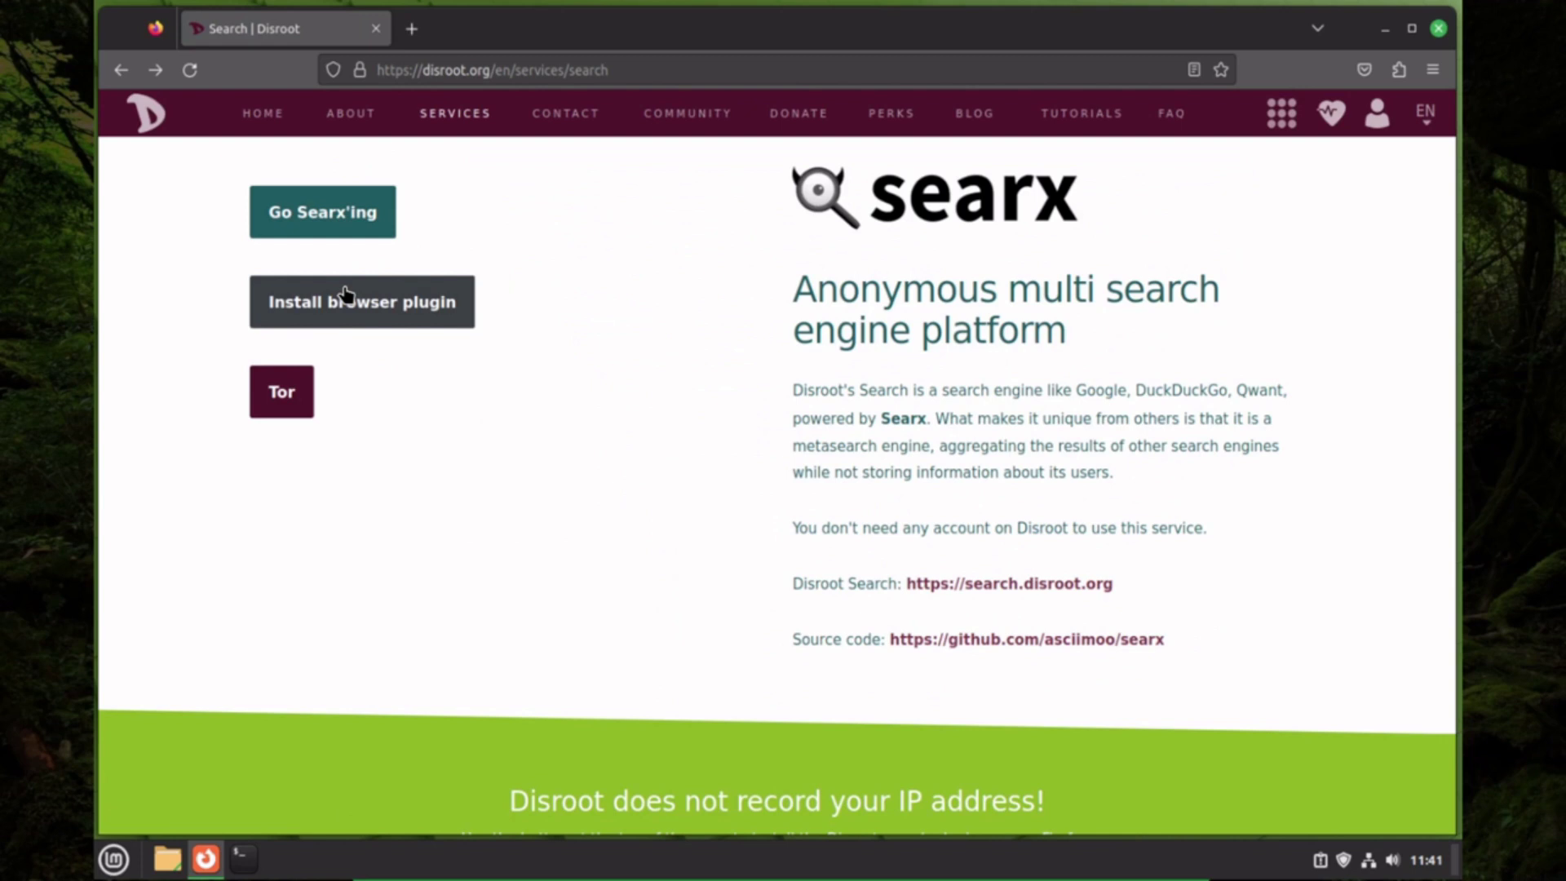
Step: Launch Disroot's Searx, examine its general, user interface, engines and cookies preferences, and return to the search home page
left_click(323, 226)
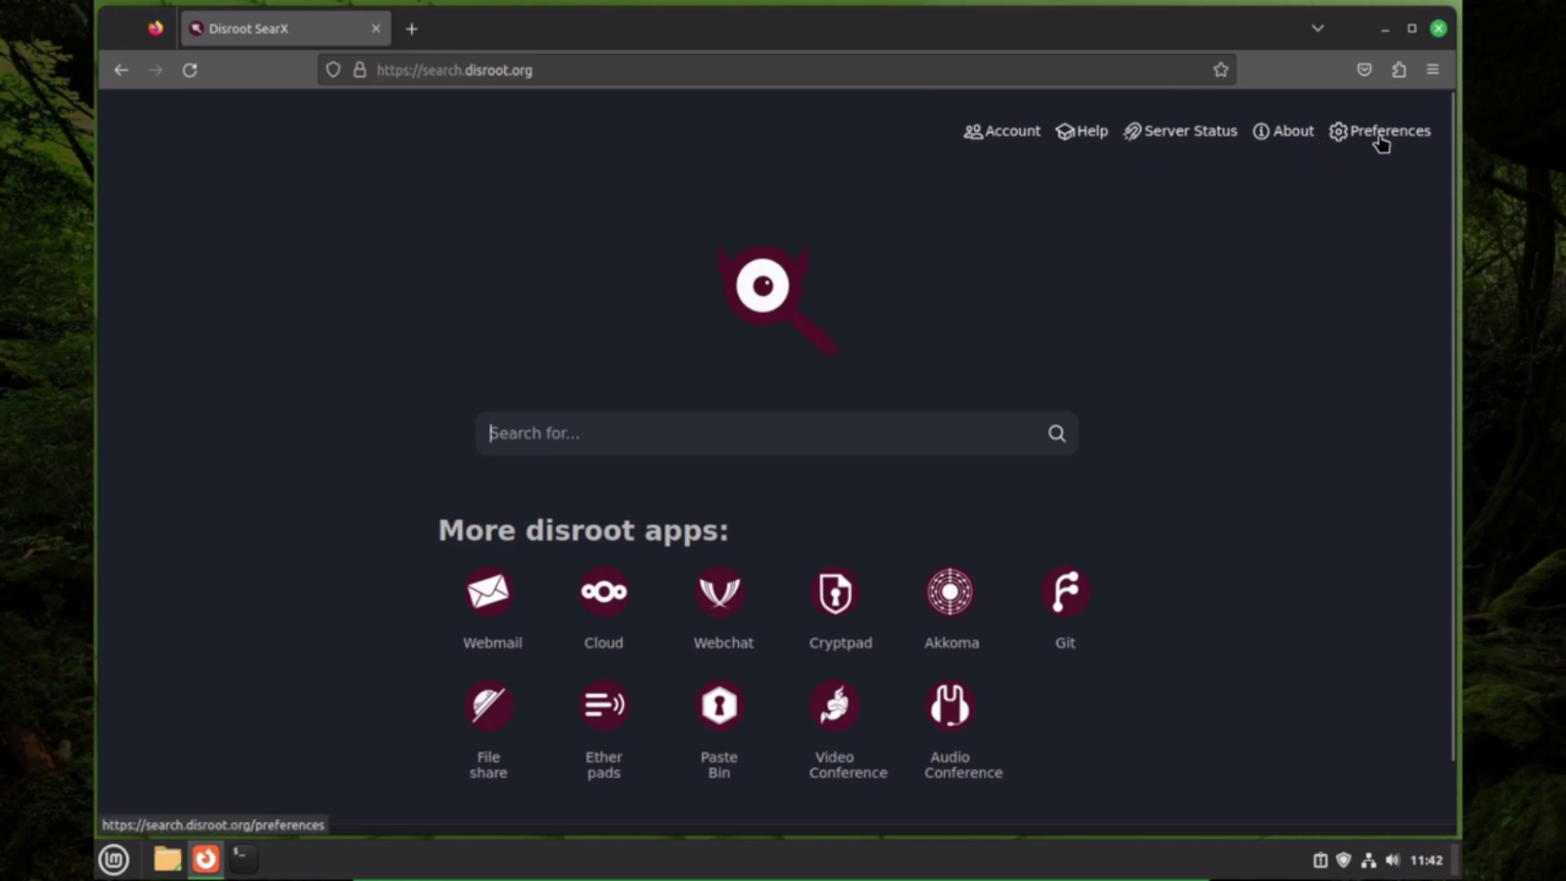
left_click(1355, 142)
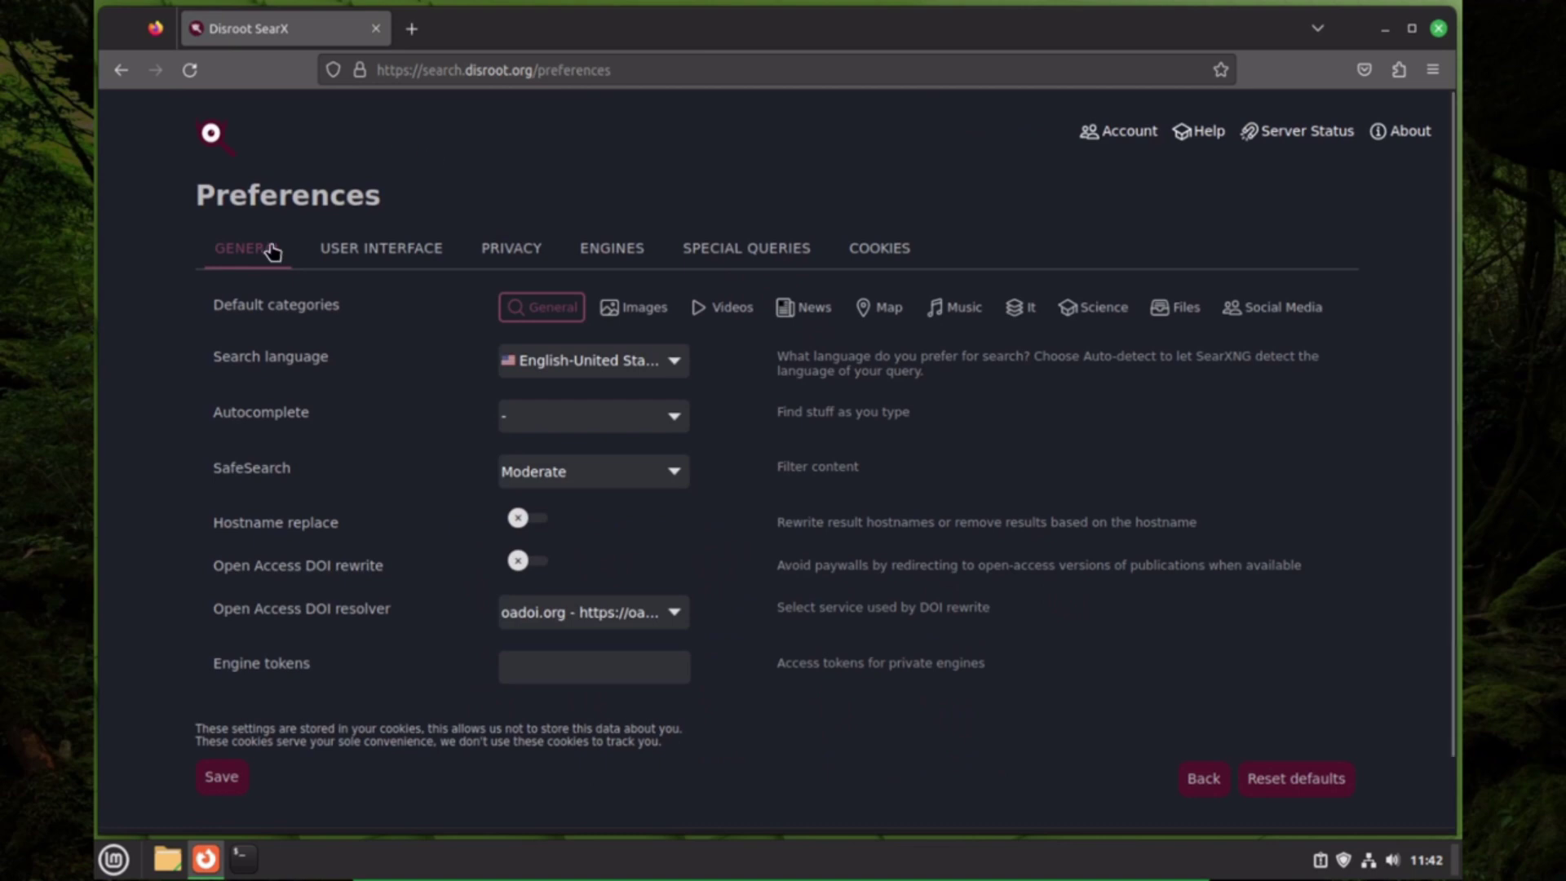
left_click(380, 257)
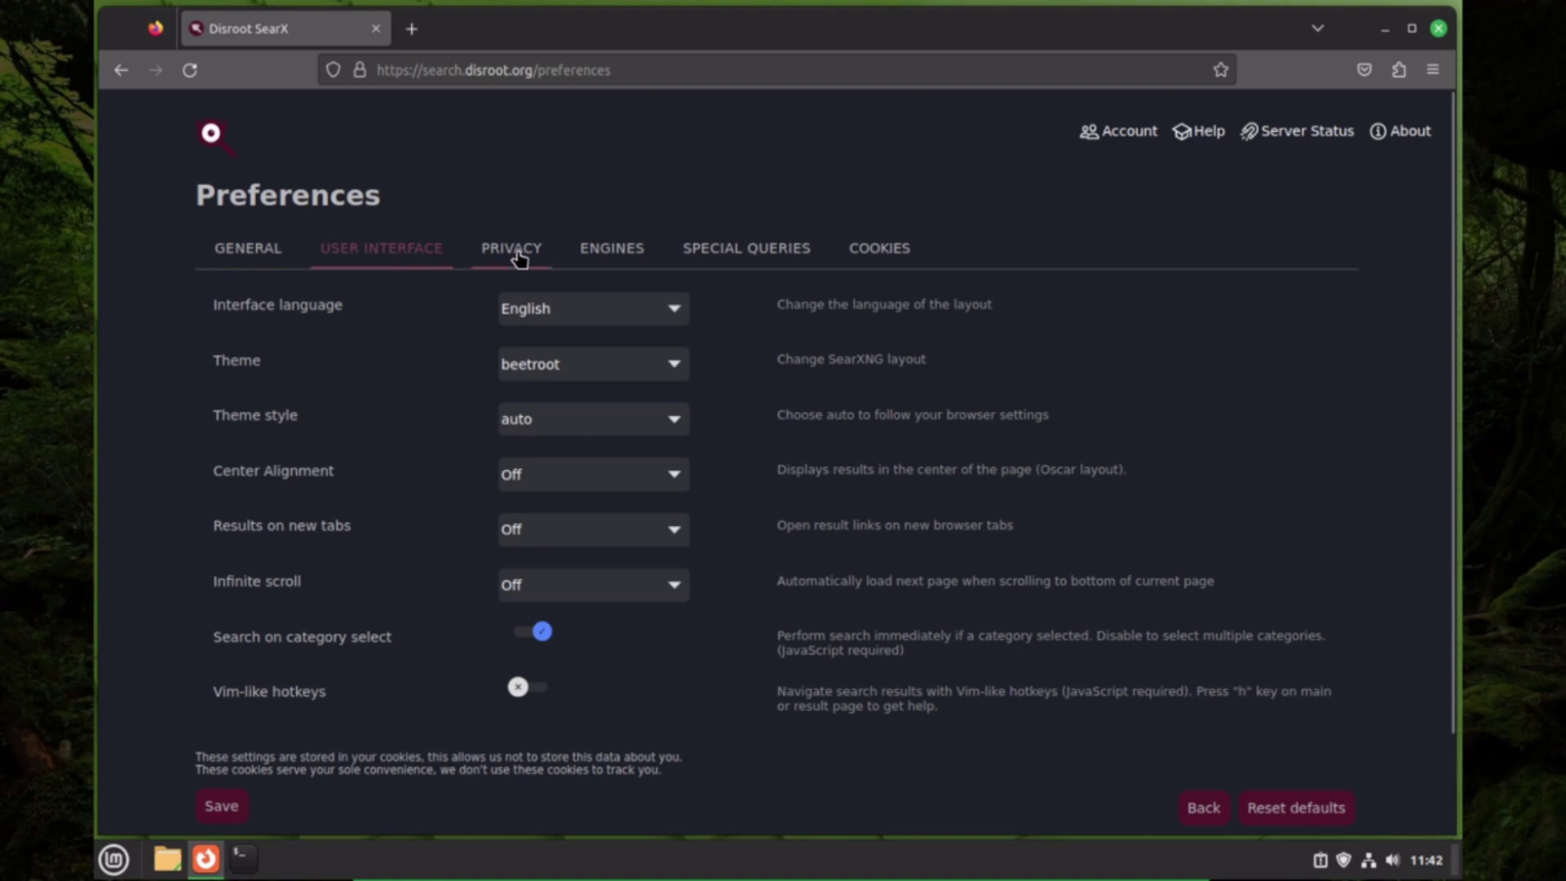
left_click(640, 252)
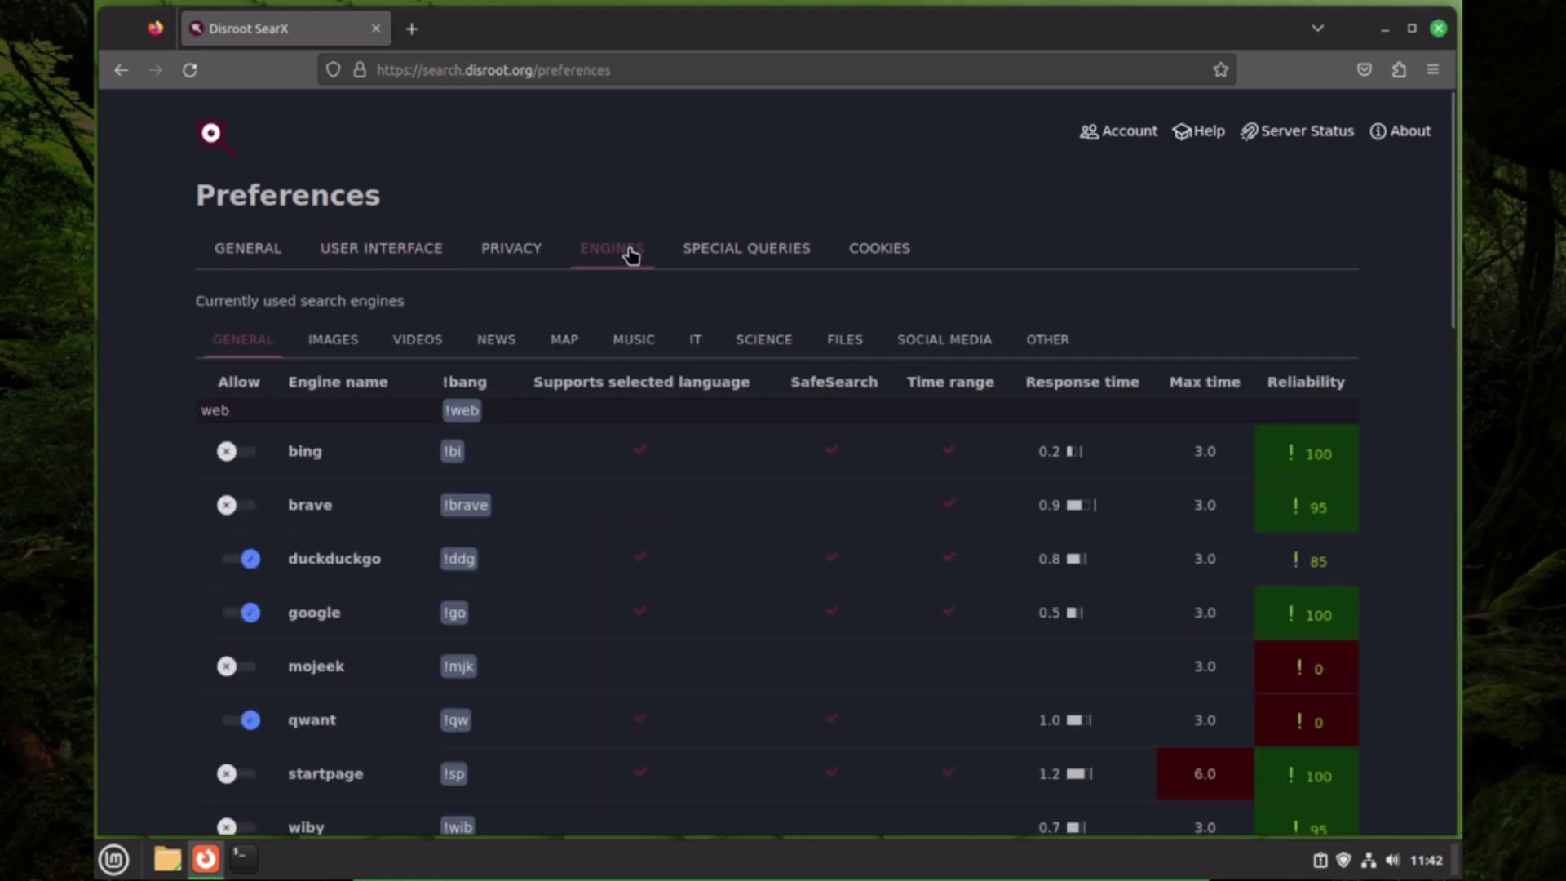
scroll(192, 441, "down", 2)
scroll(193, 424, "down", 3)
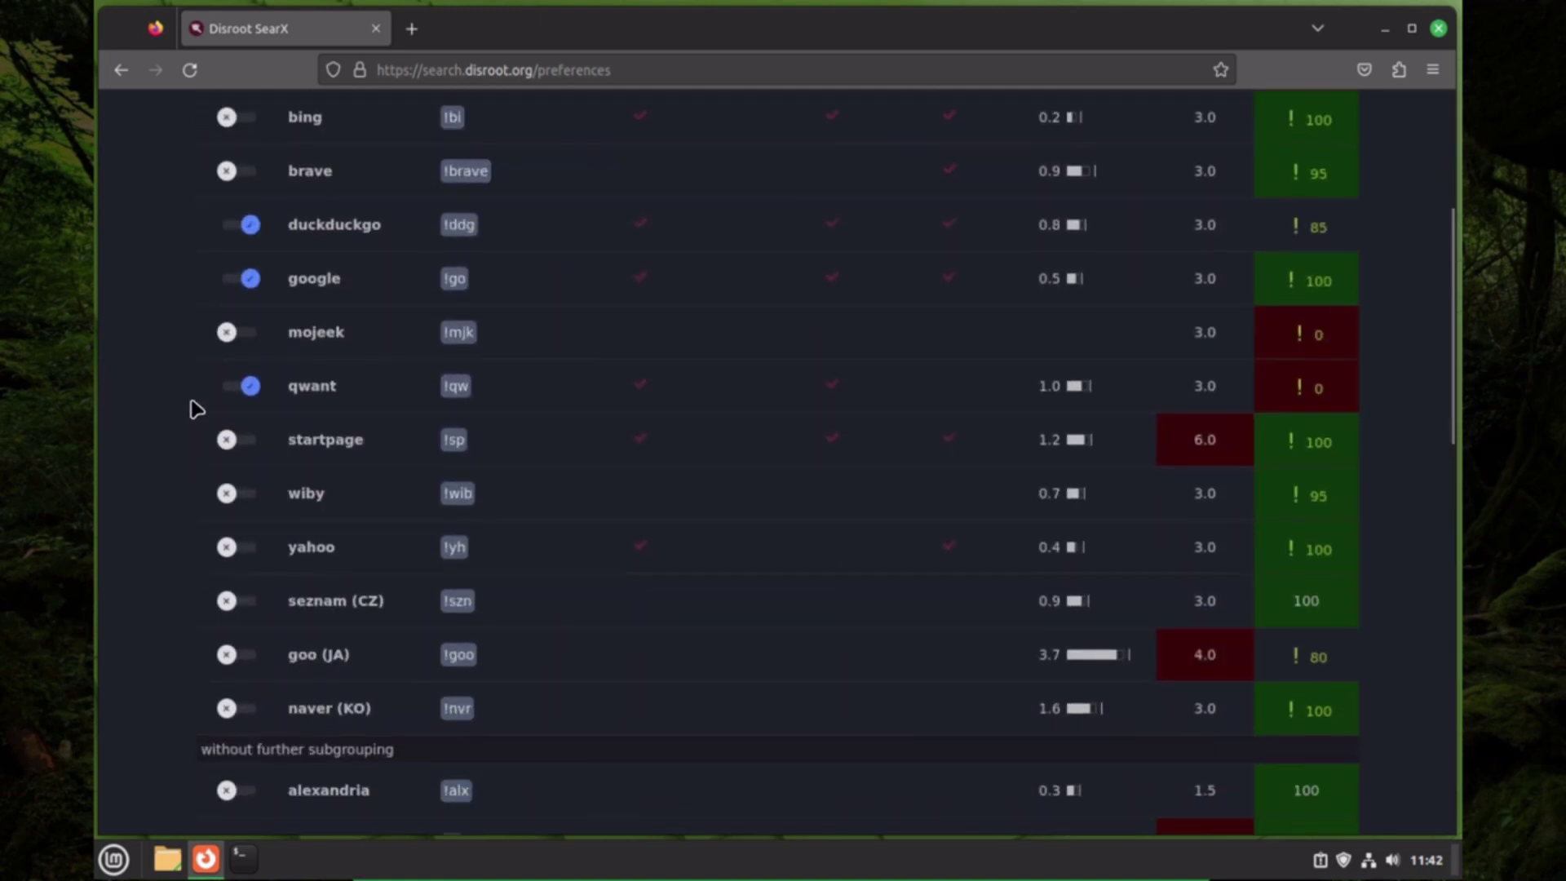
scroll(196, 410, "down", 3)
scroll(197, 409, "up", 7)
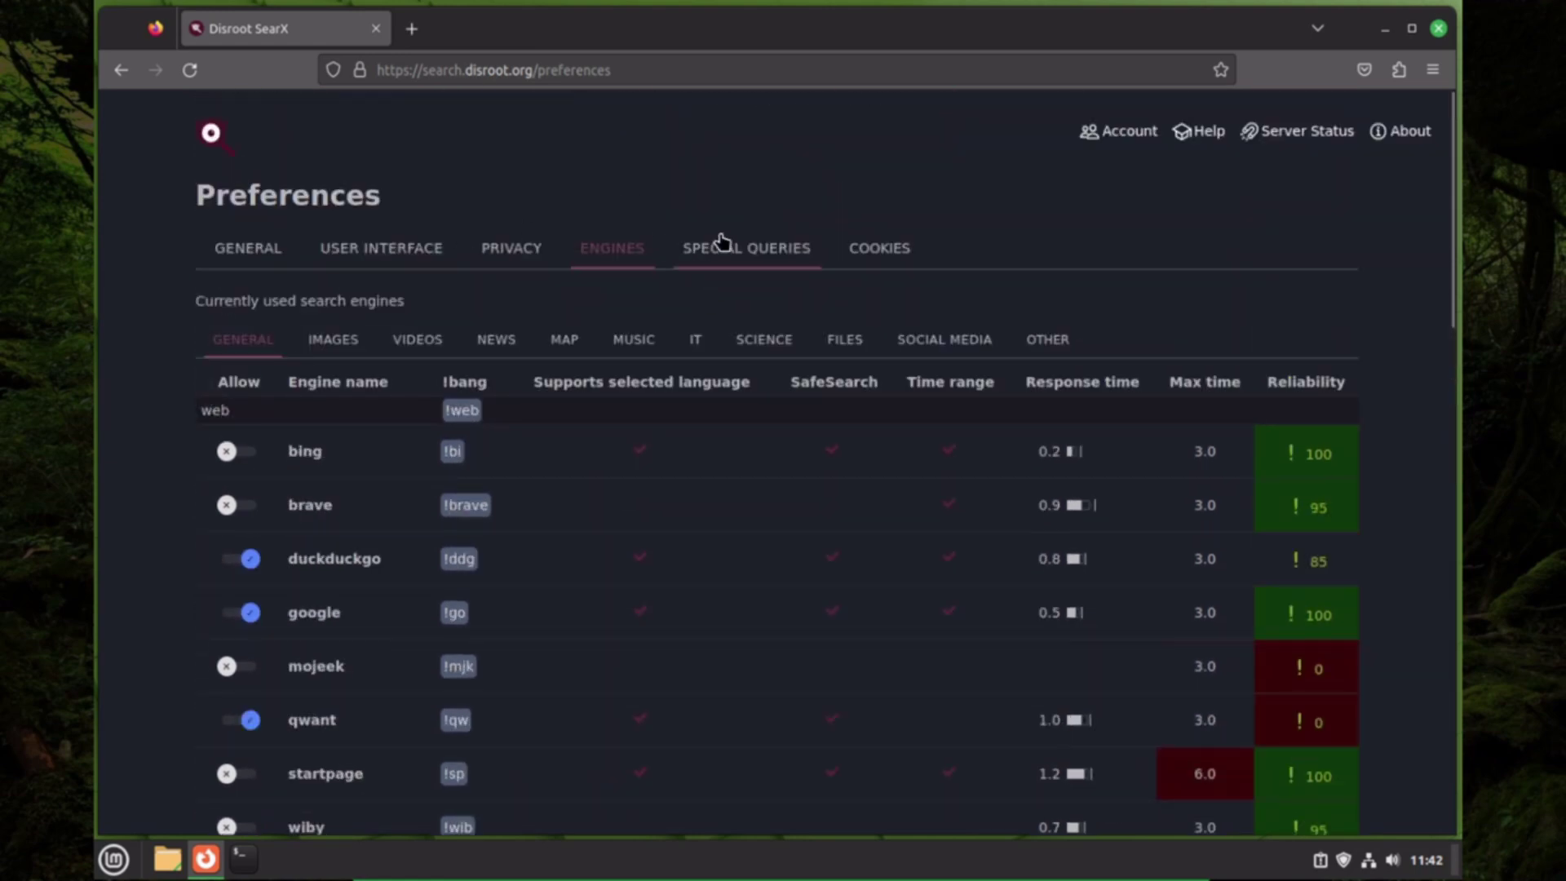
left_click(867, 258)
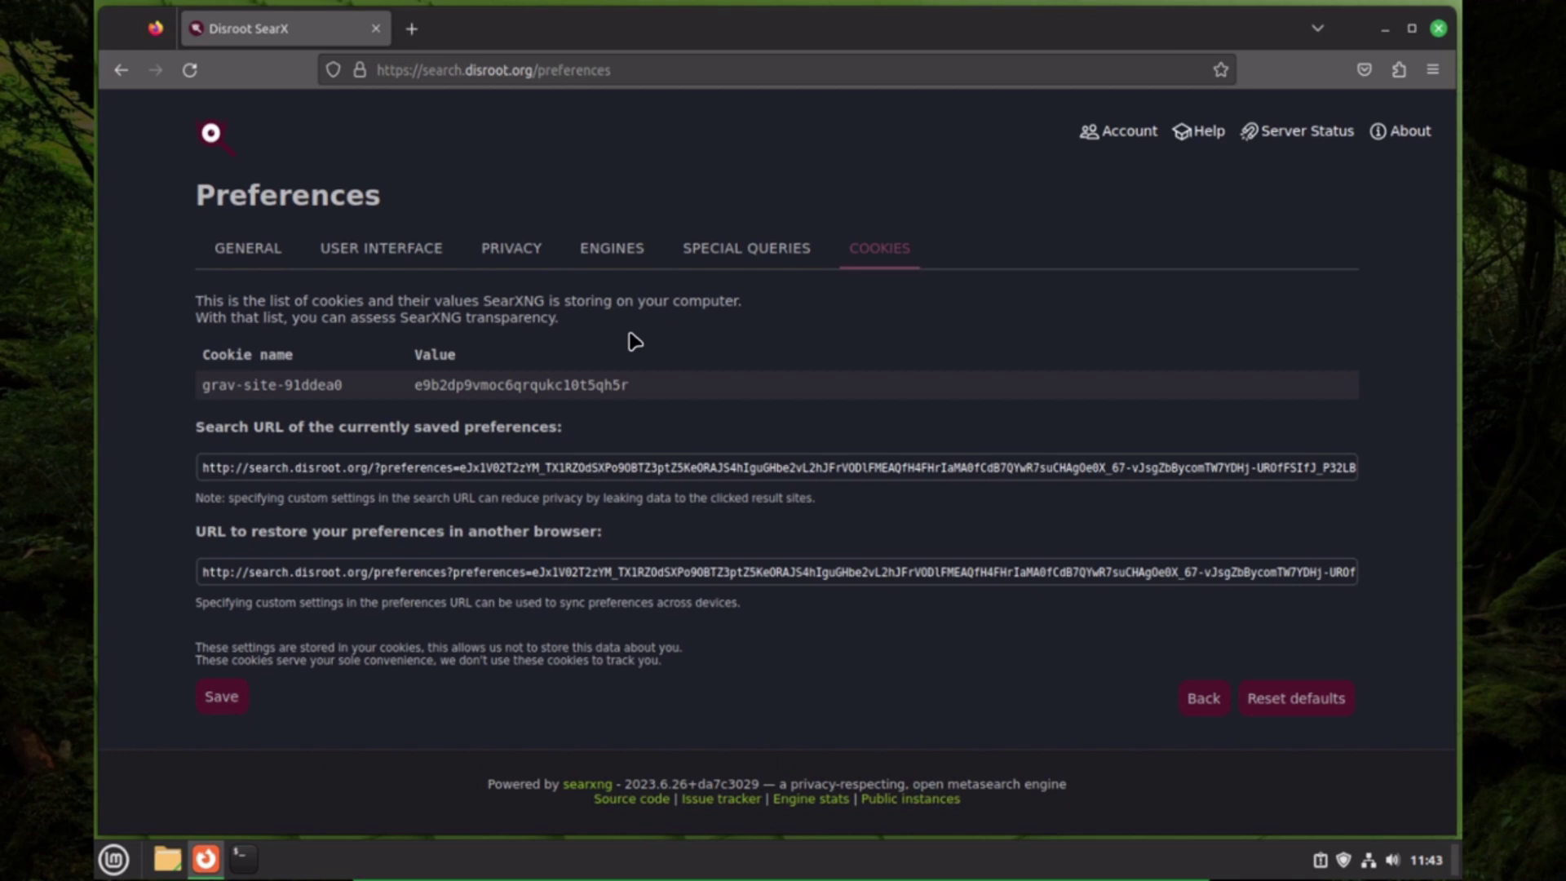
key("alt+Left")
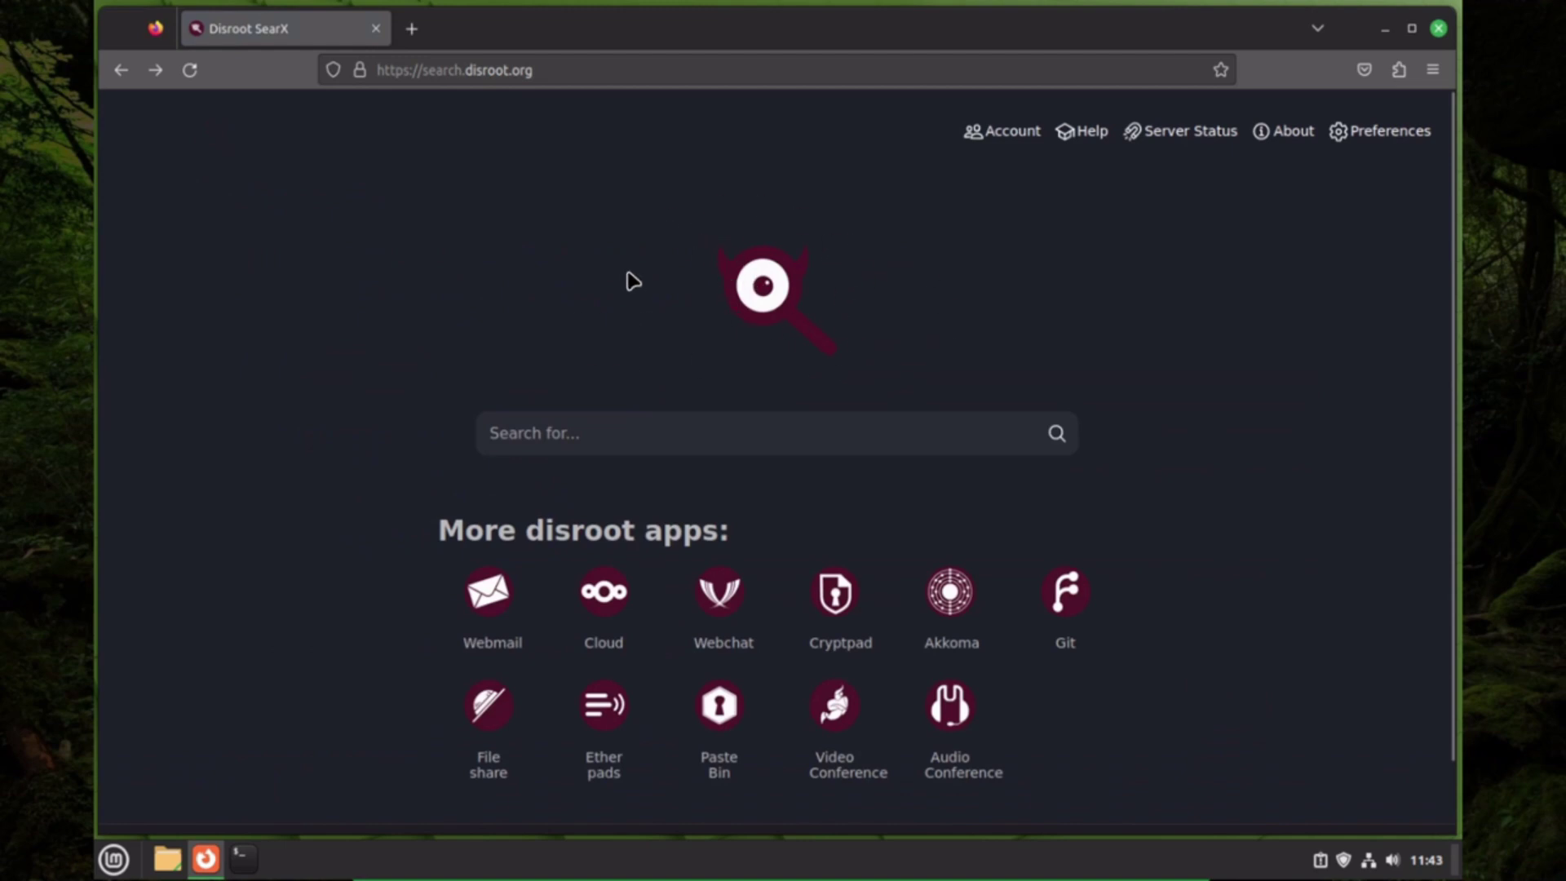
Step: Enter "Search from here" in the Searx search field without submitting it
left_click(542, 431)
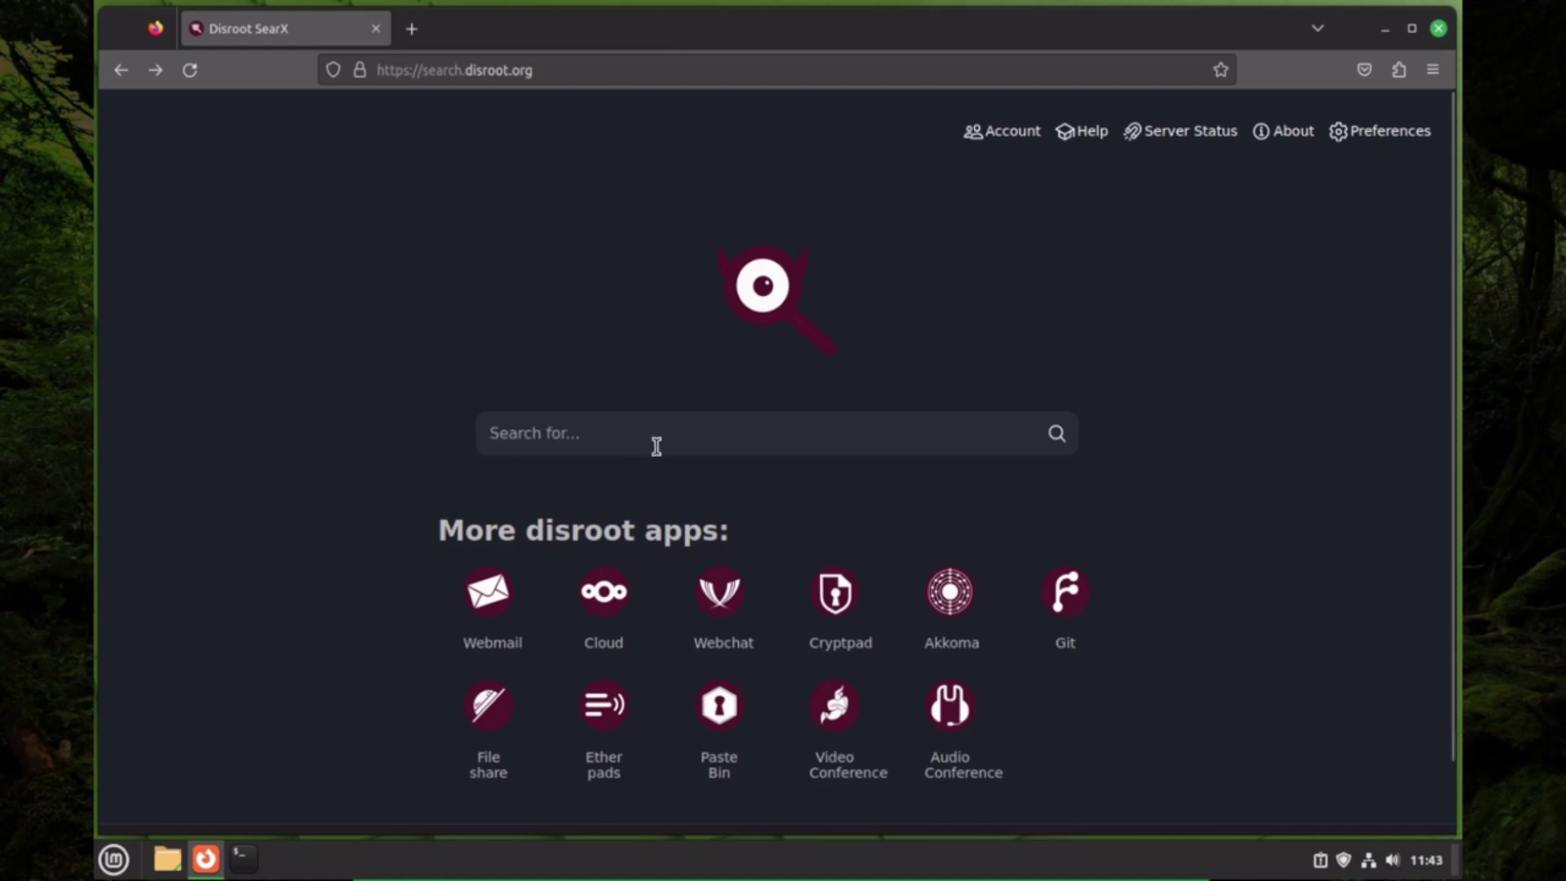
type("Search ")
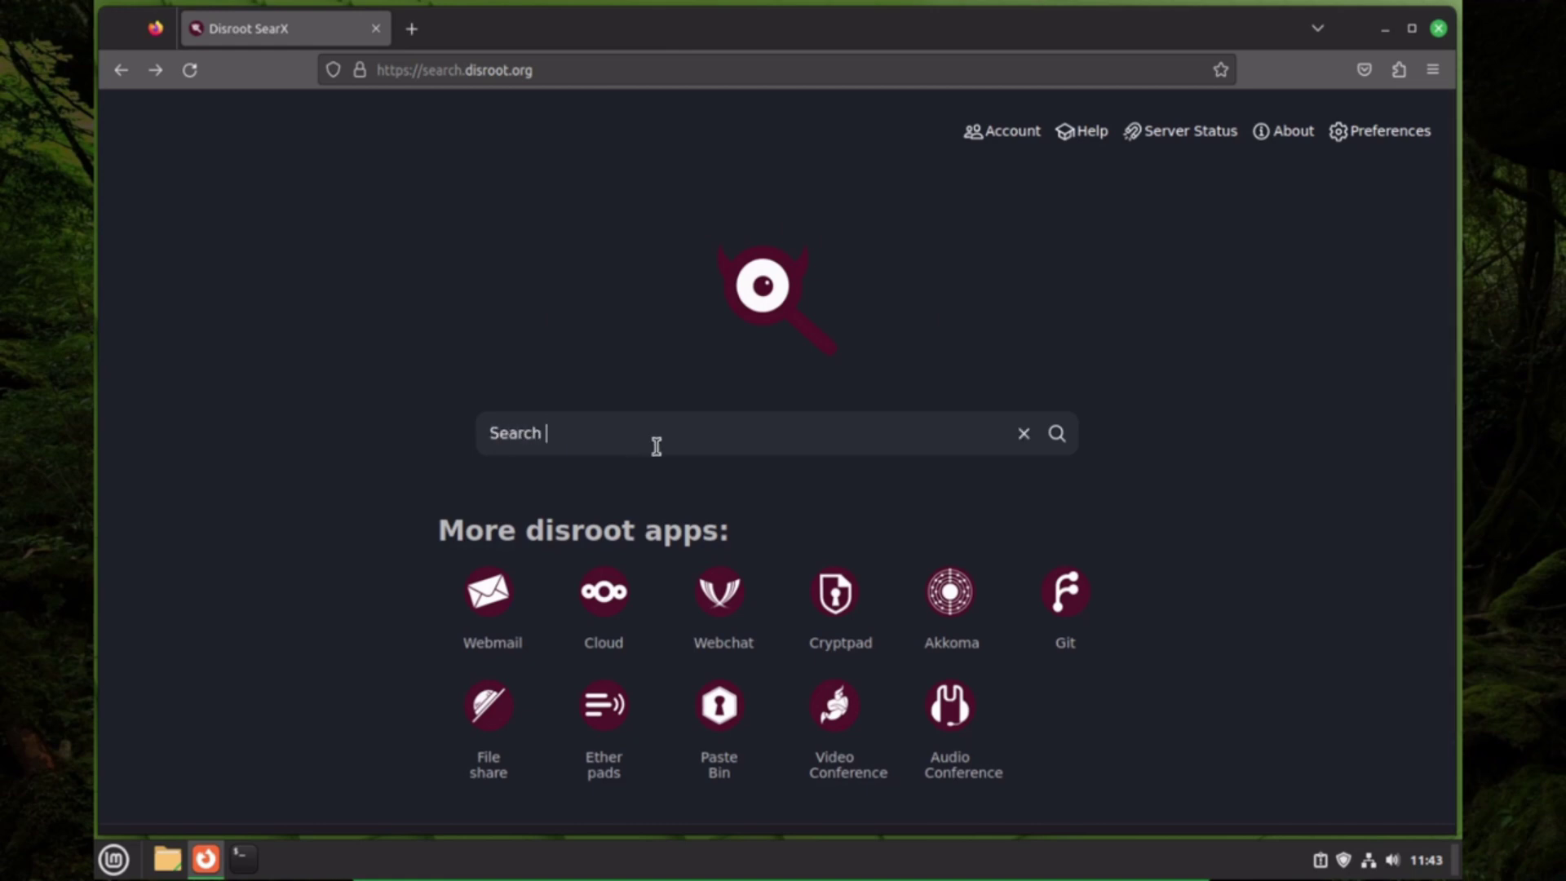
type("from here.")
key("BackSpace")
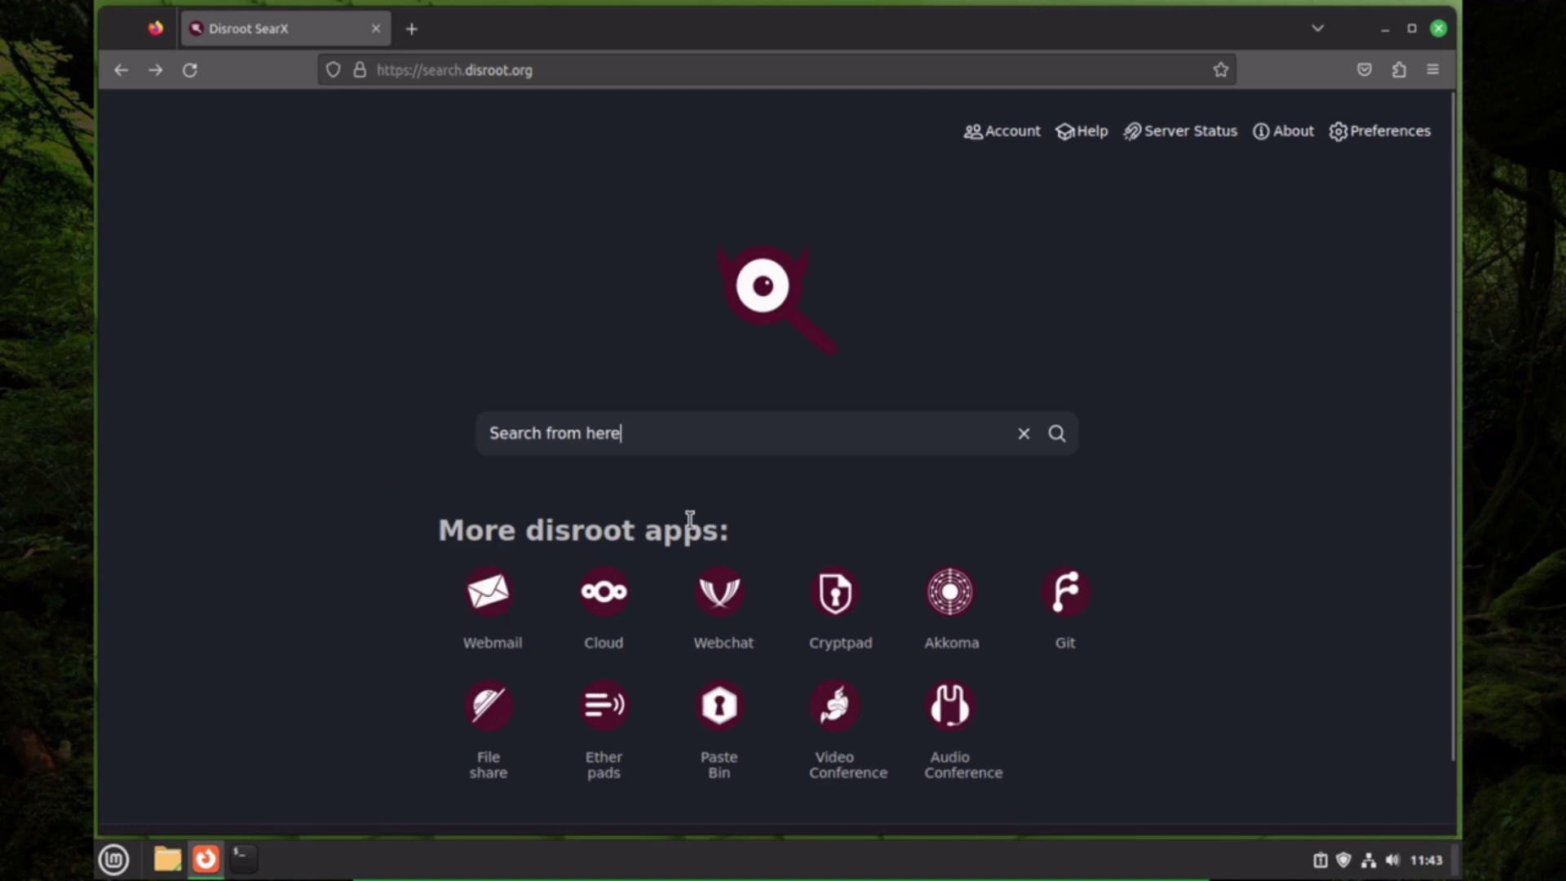
scroll(816, 717, "down", 1)
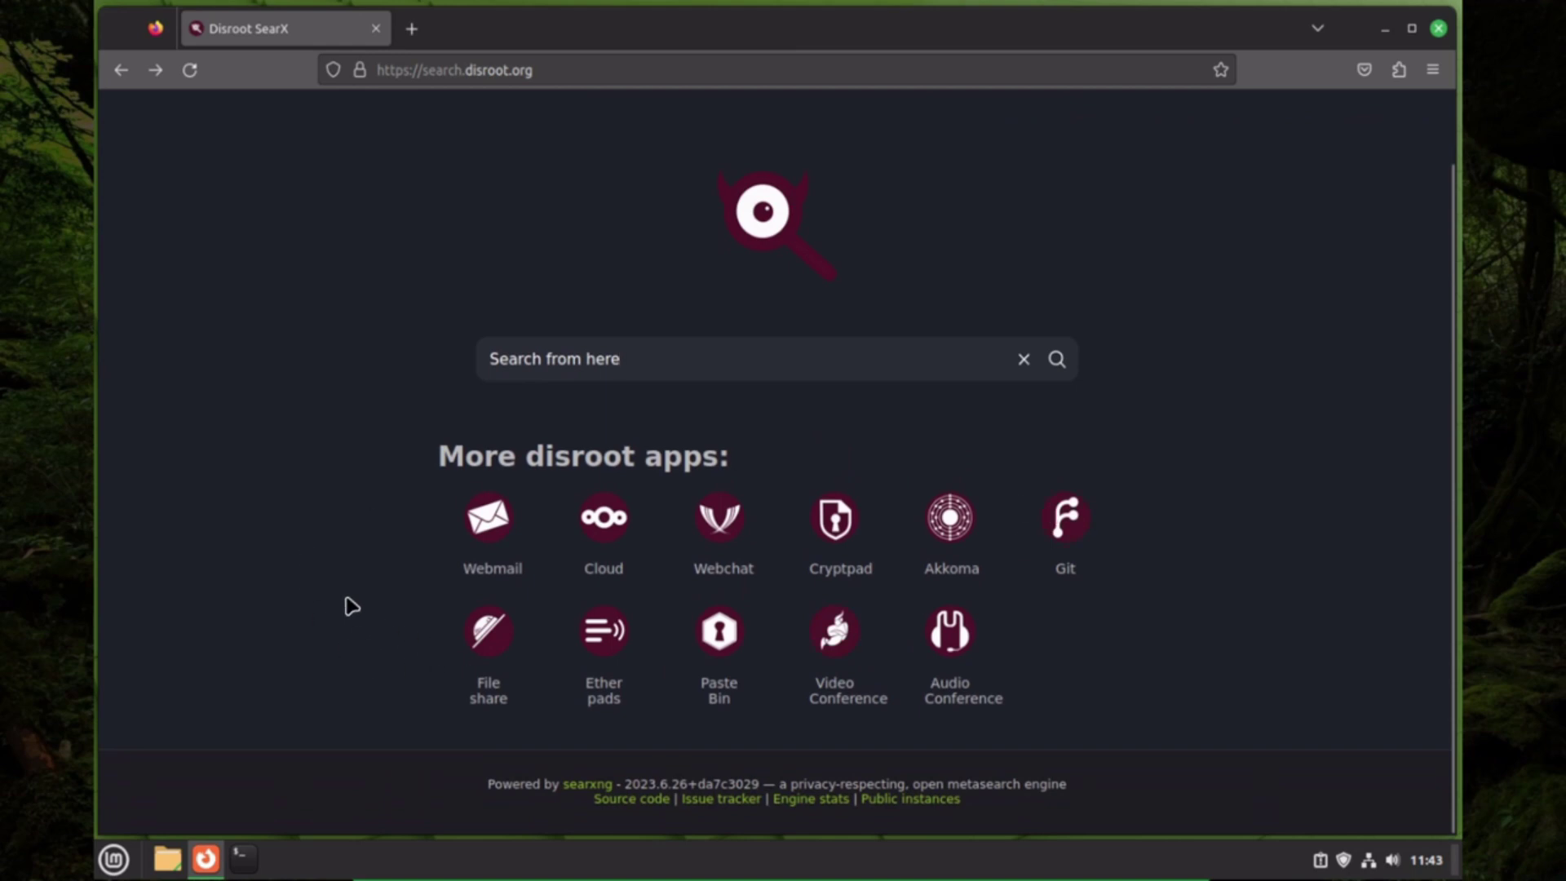
scroll(351, 606, "up", 1)
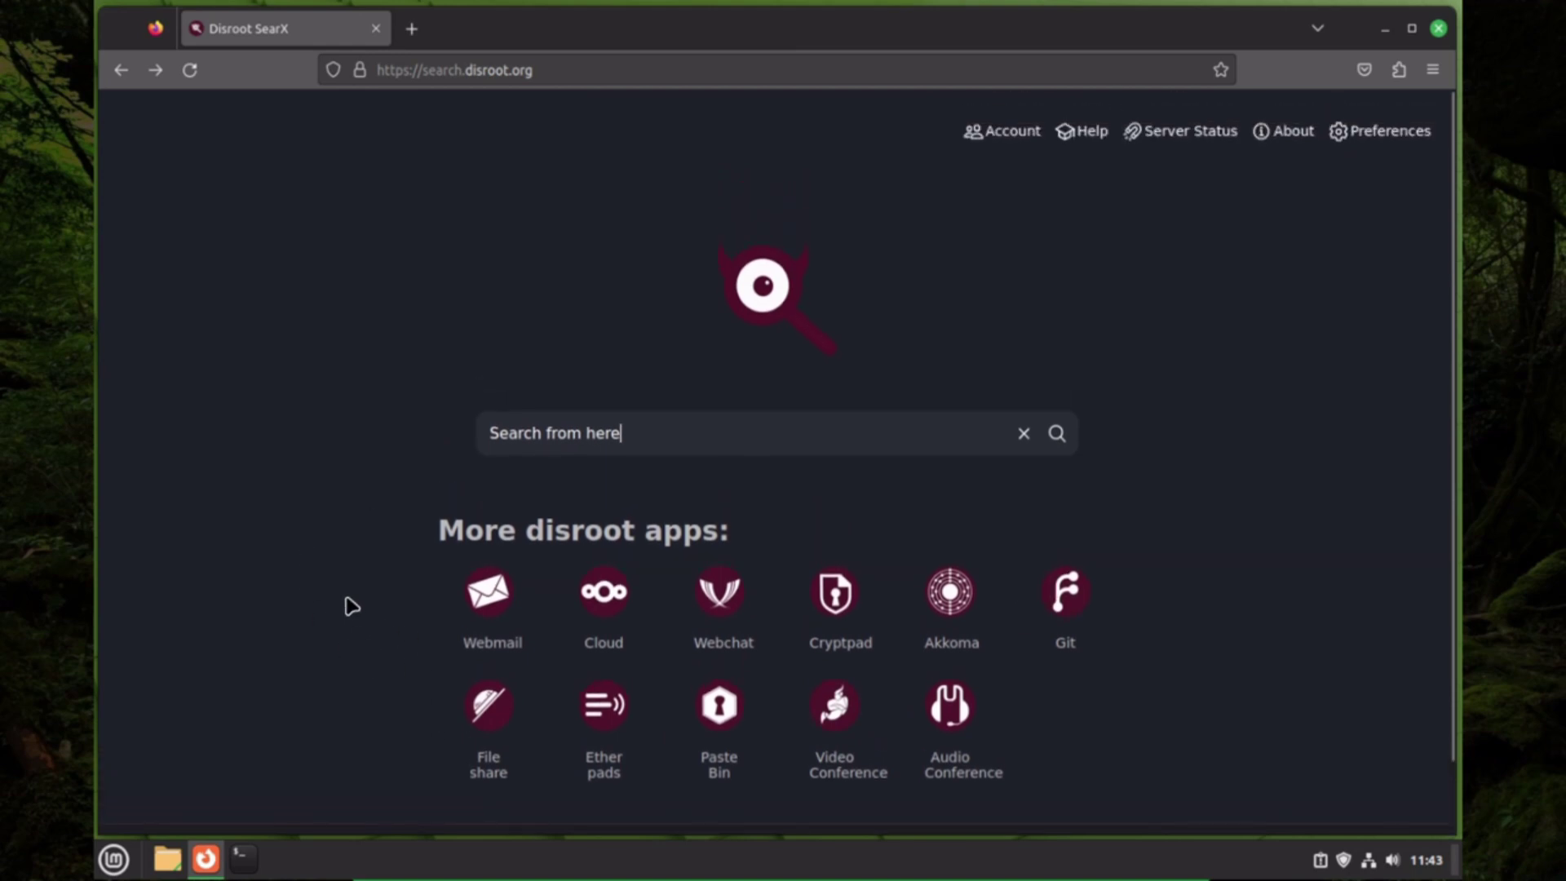
Step: Replace the search text with "bread" and run the search
key("ctrl+a")
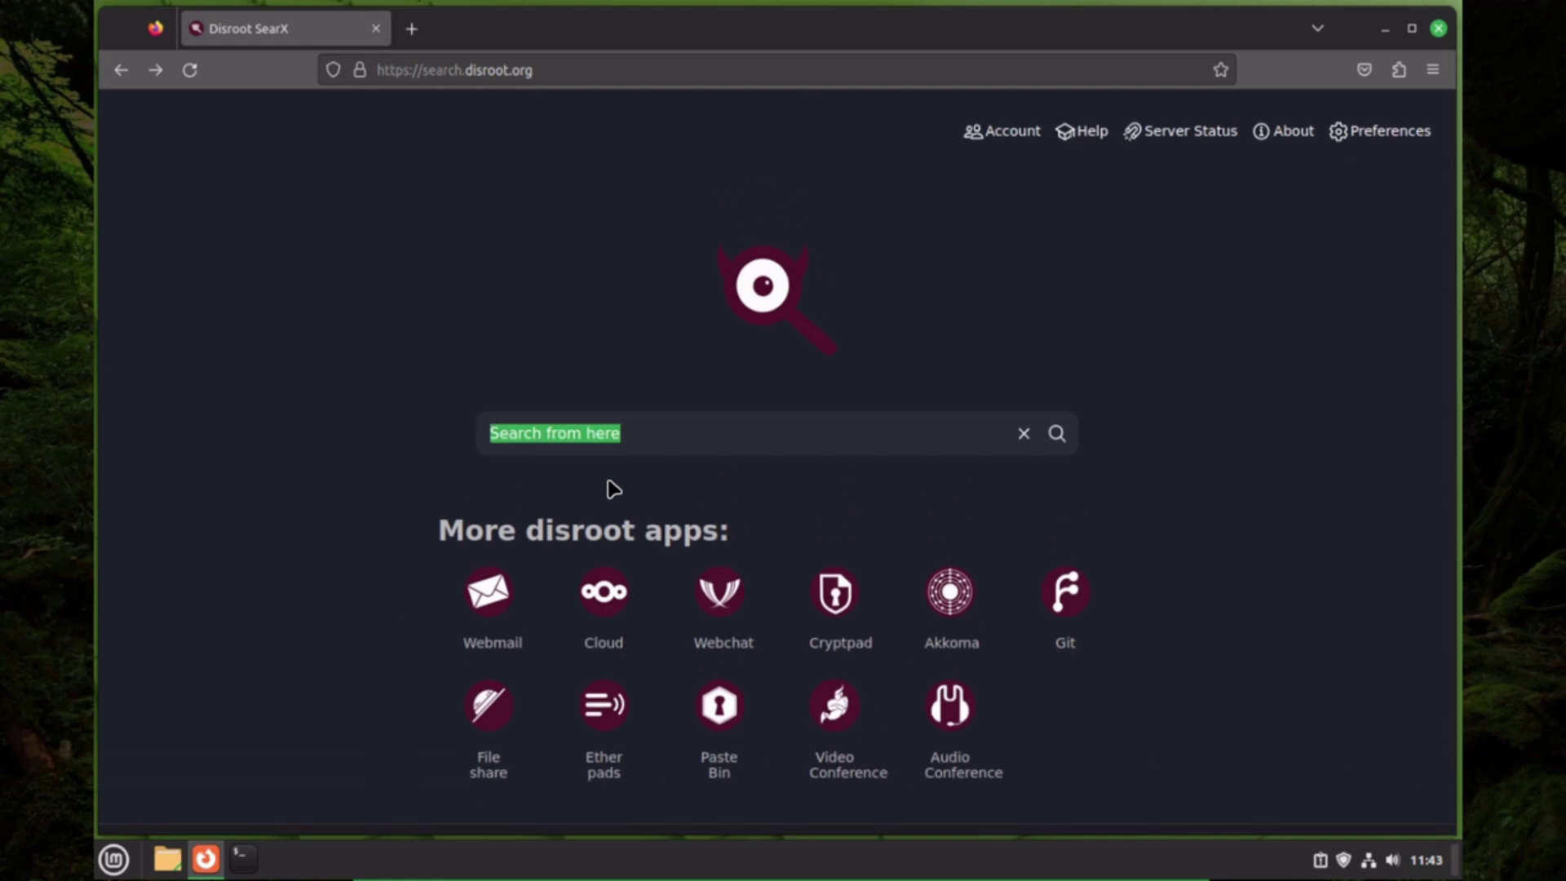
type("bread")
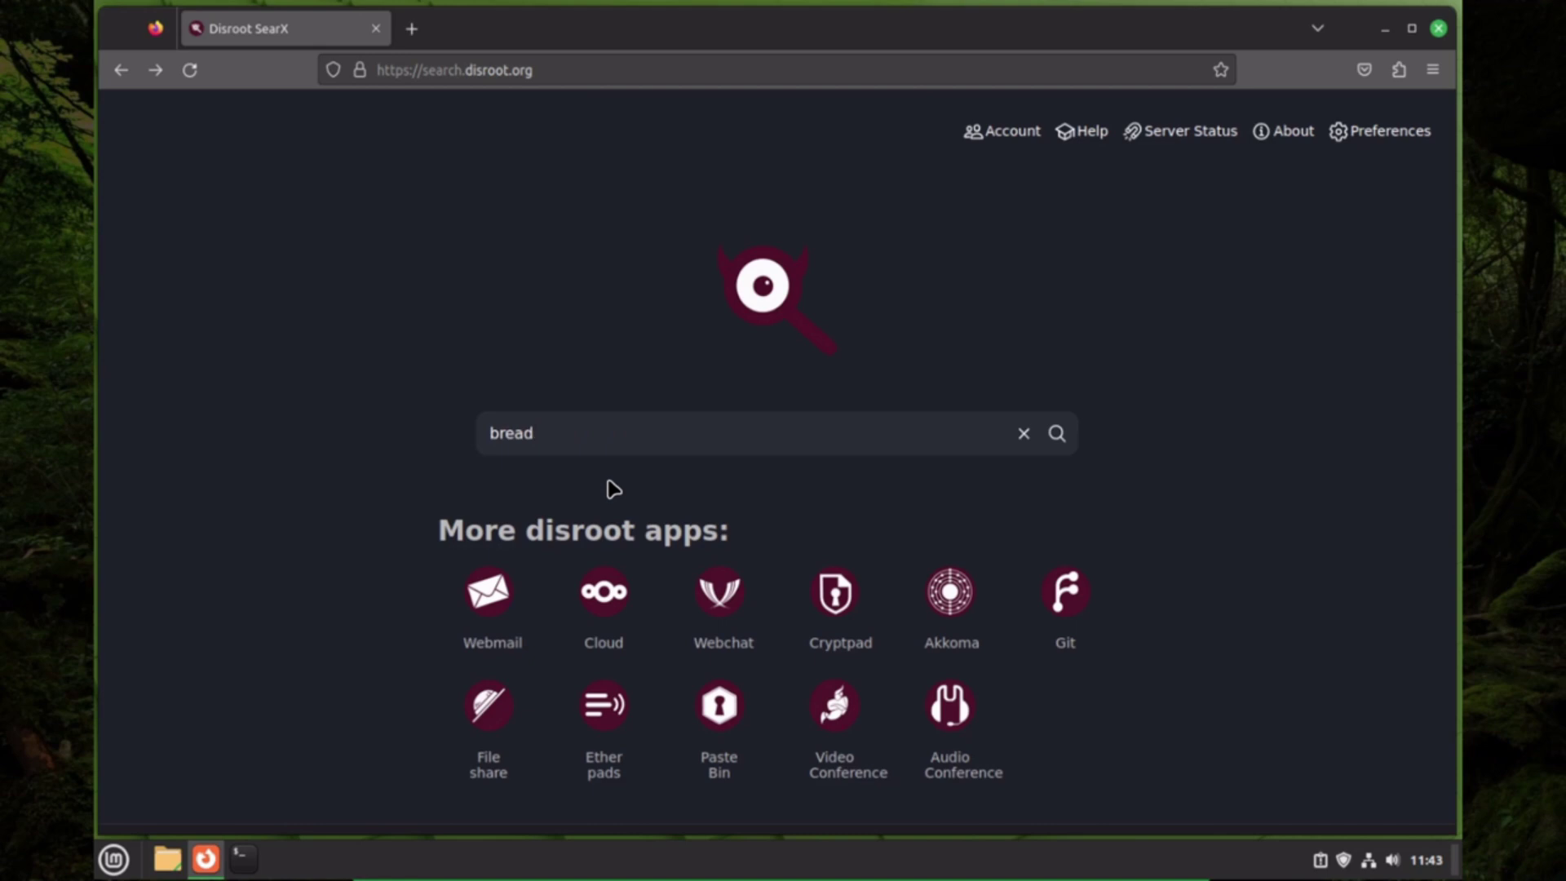
key("Return")
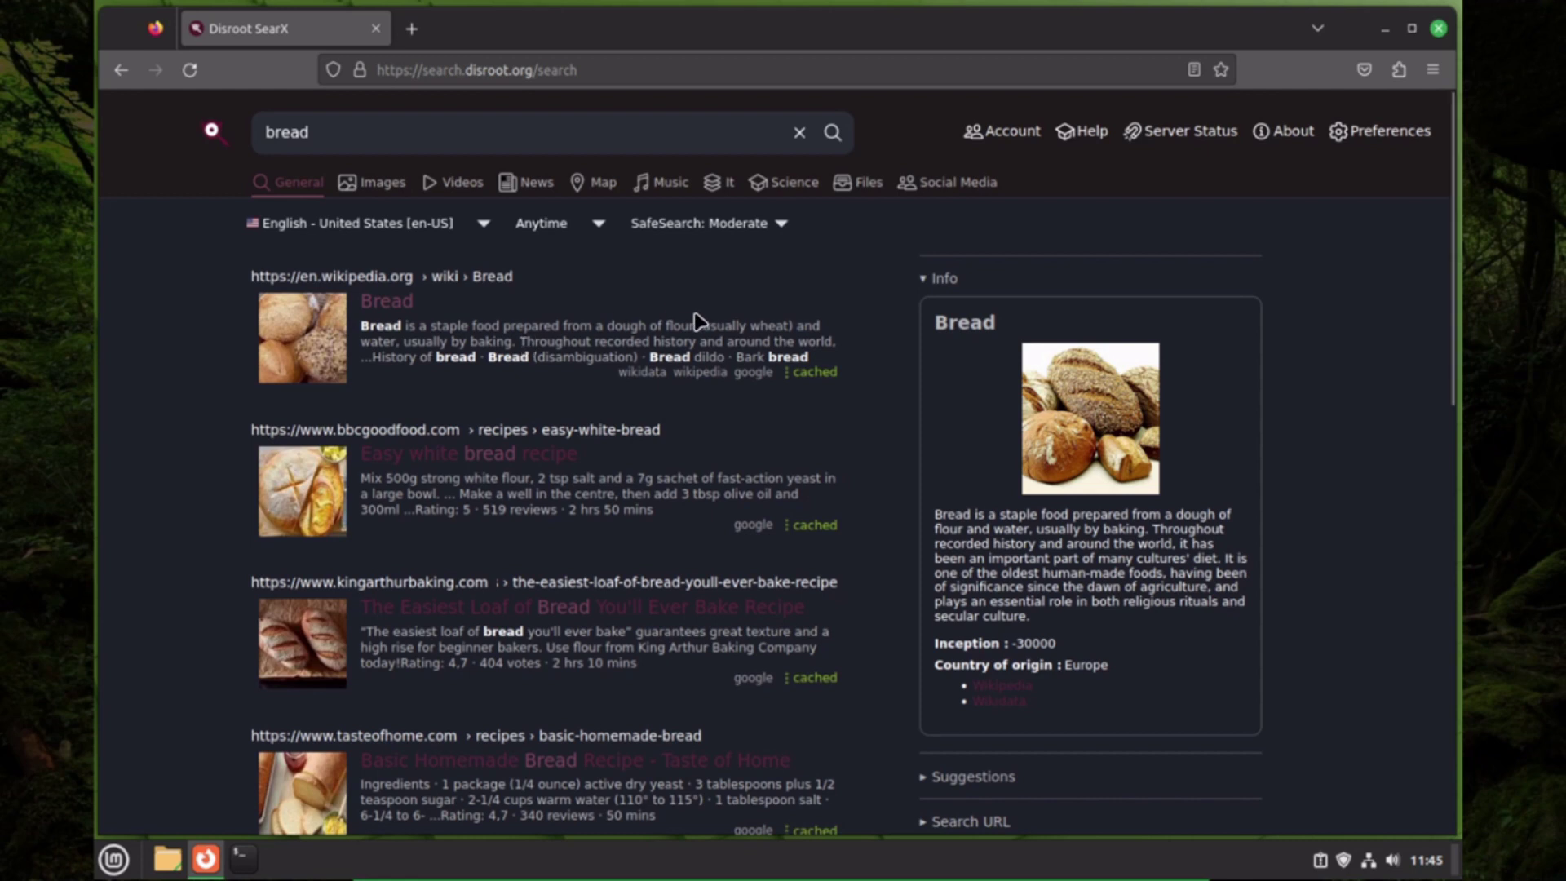
Step: Search for "screwdriver" in place of the current query and look over the results
left_click_drag(315, 145, 174, 119)
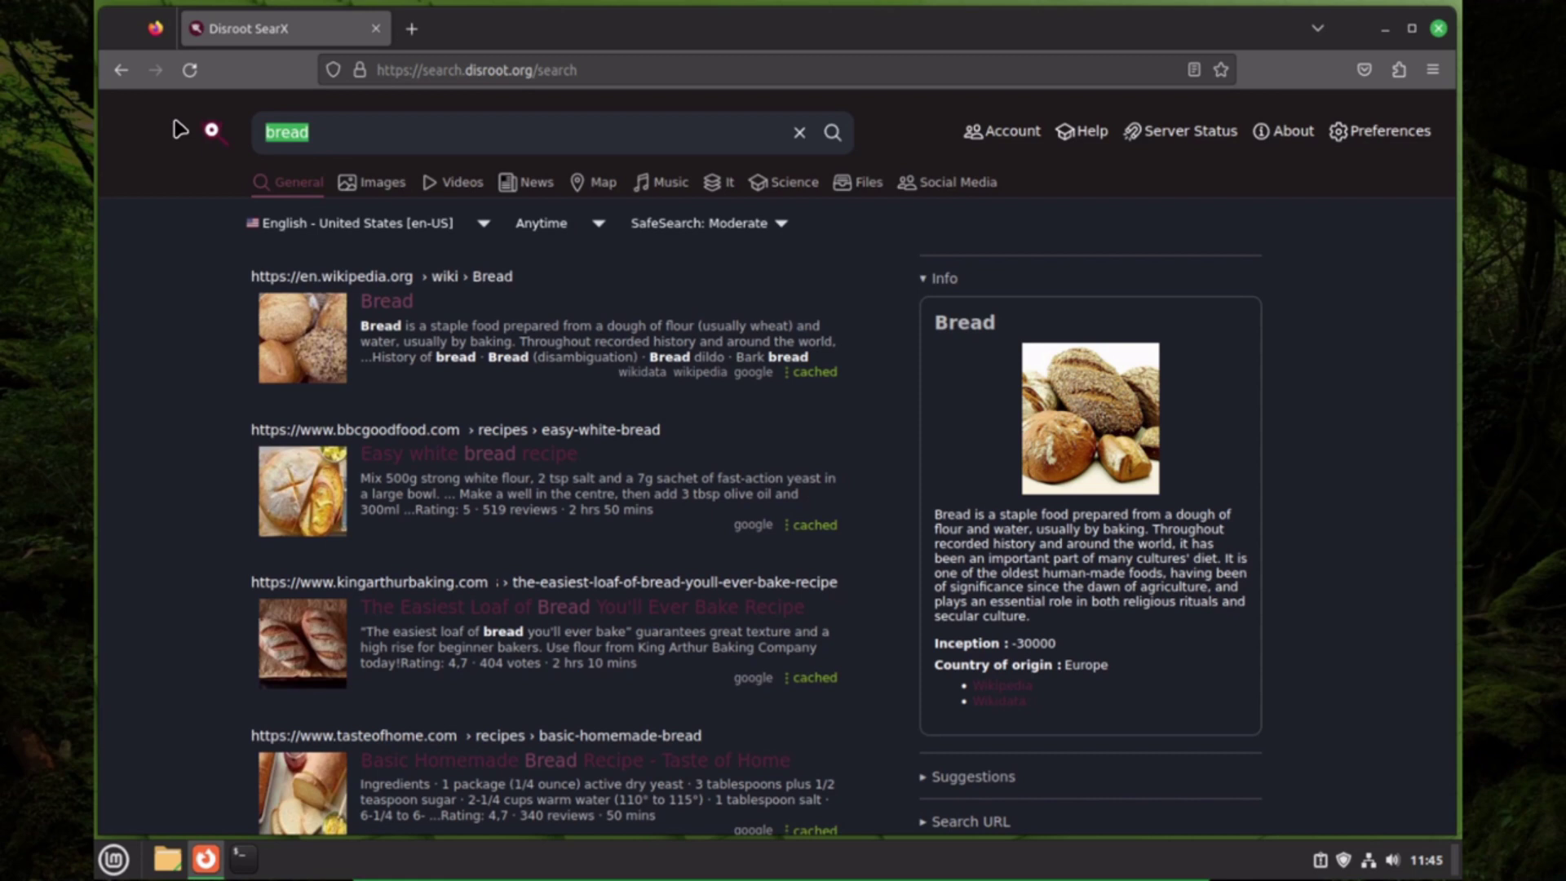
type("screwdriver")
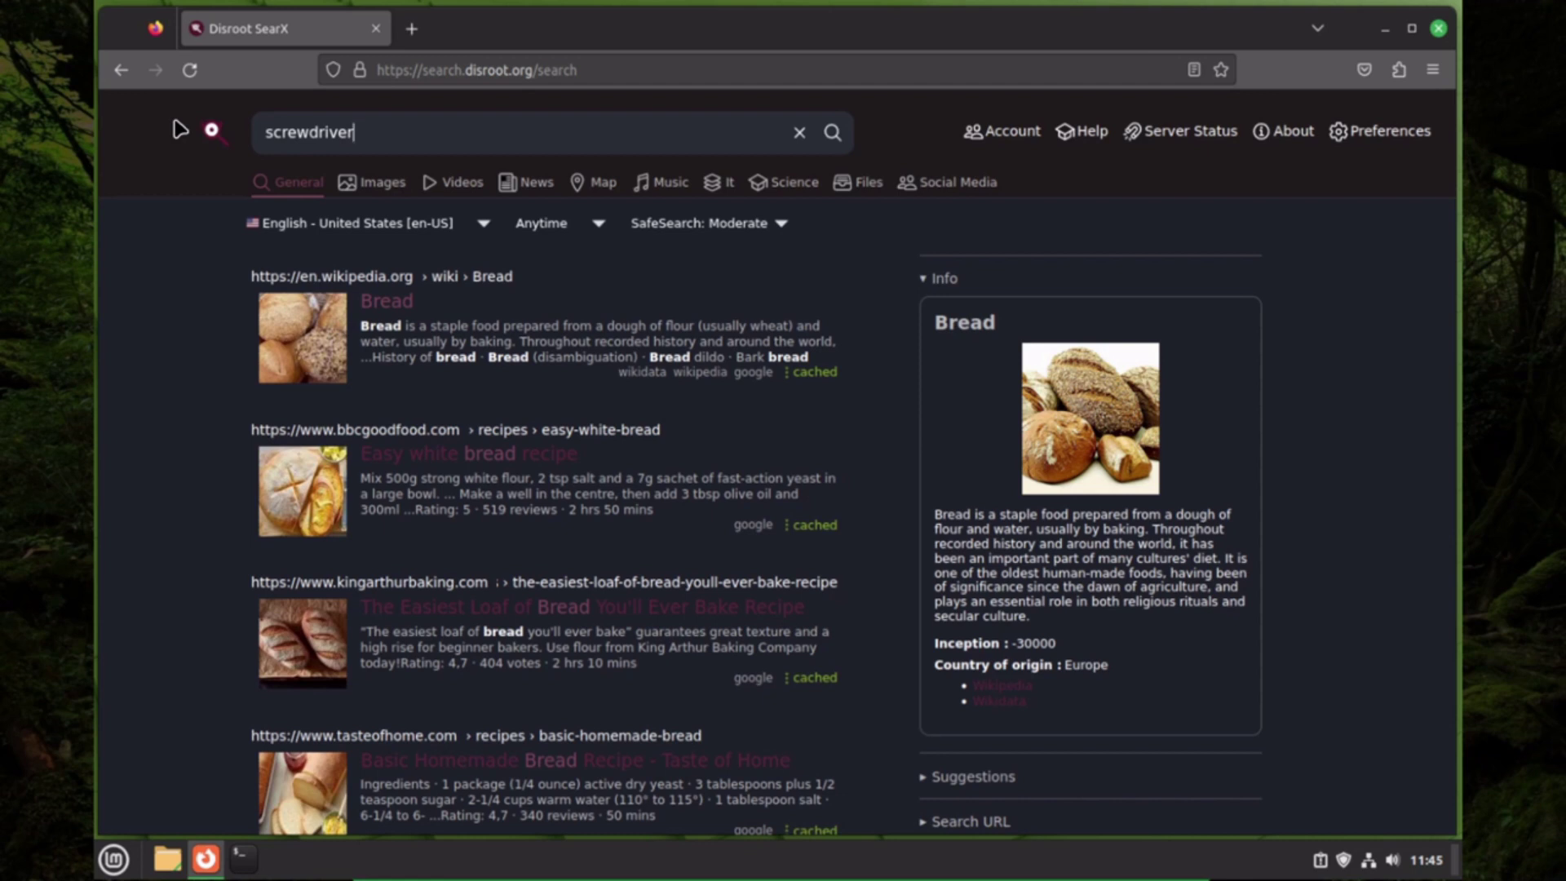
key("Return")
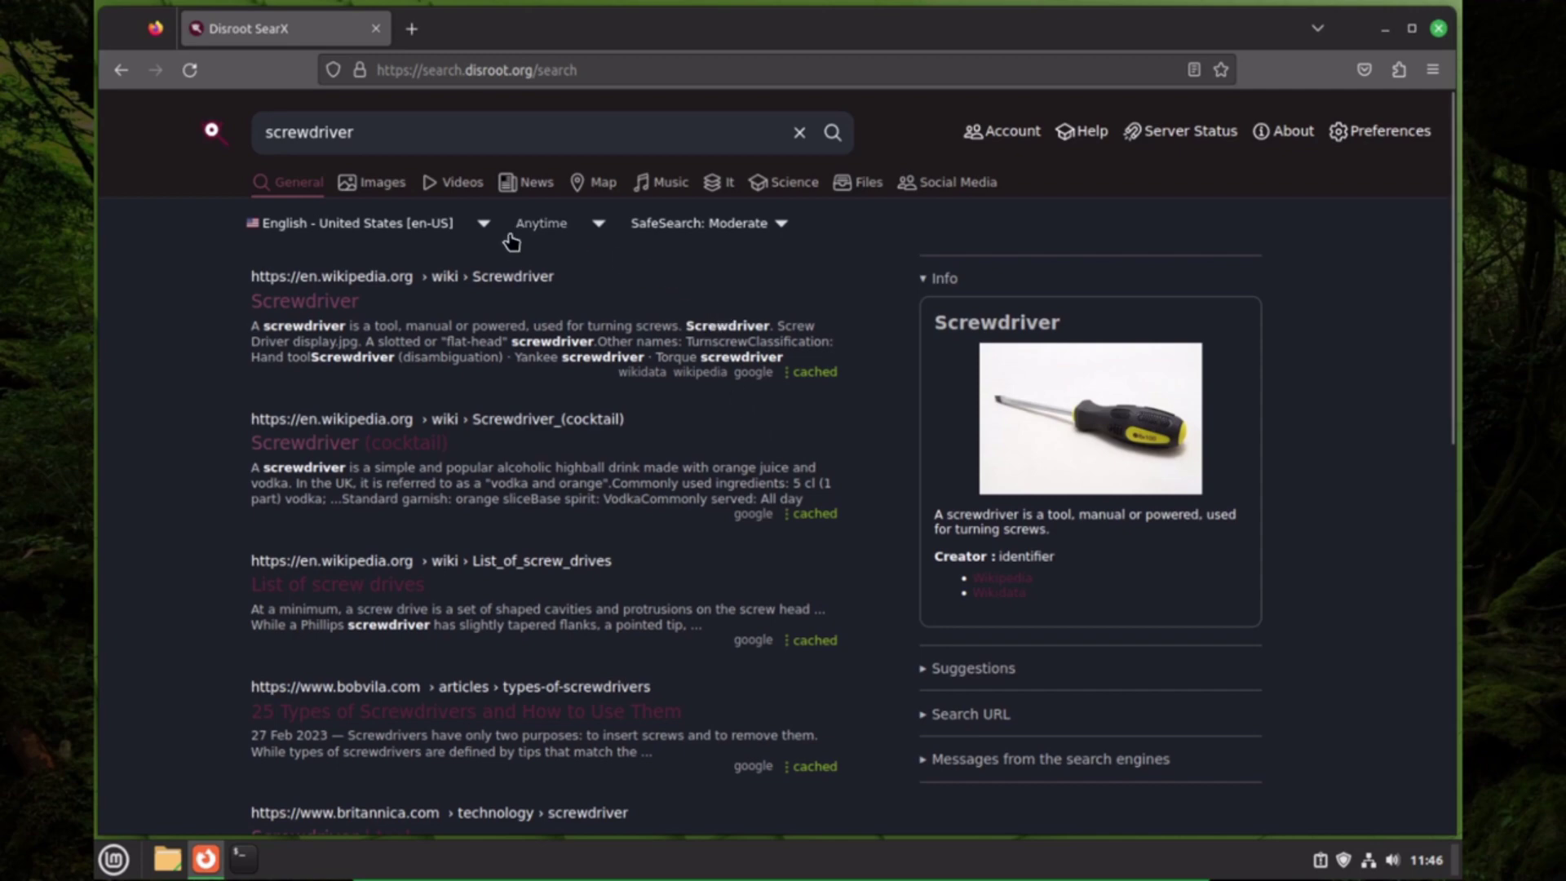
scroll(210, 269, "down", 2)
scroll(209, 269, "up", 2)
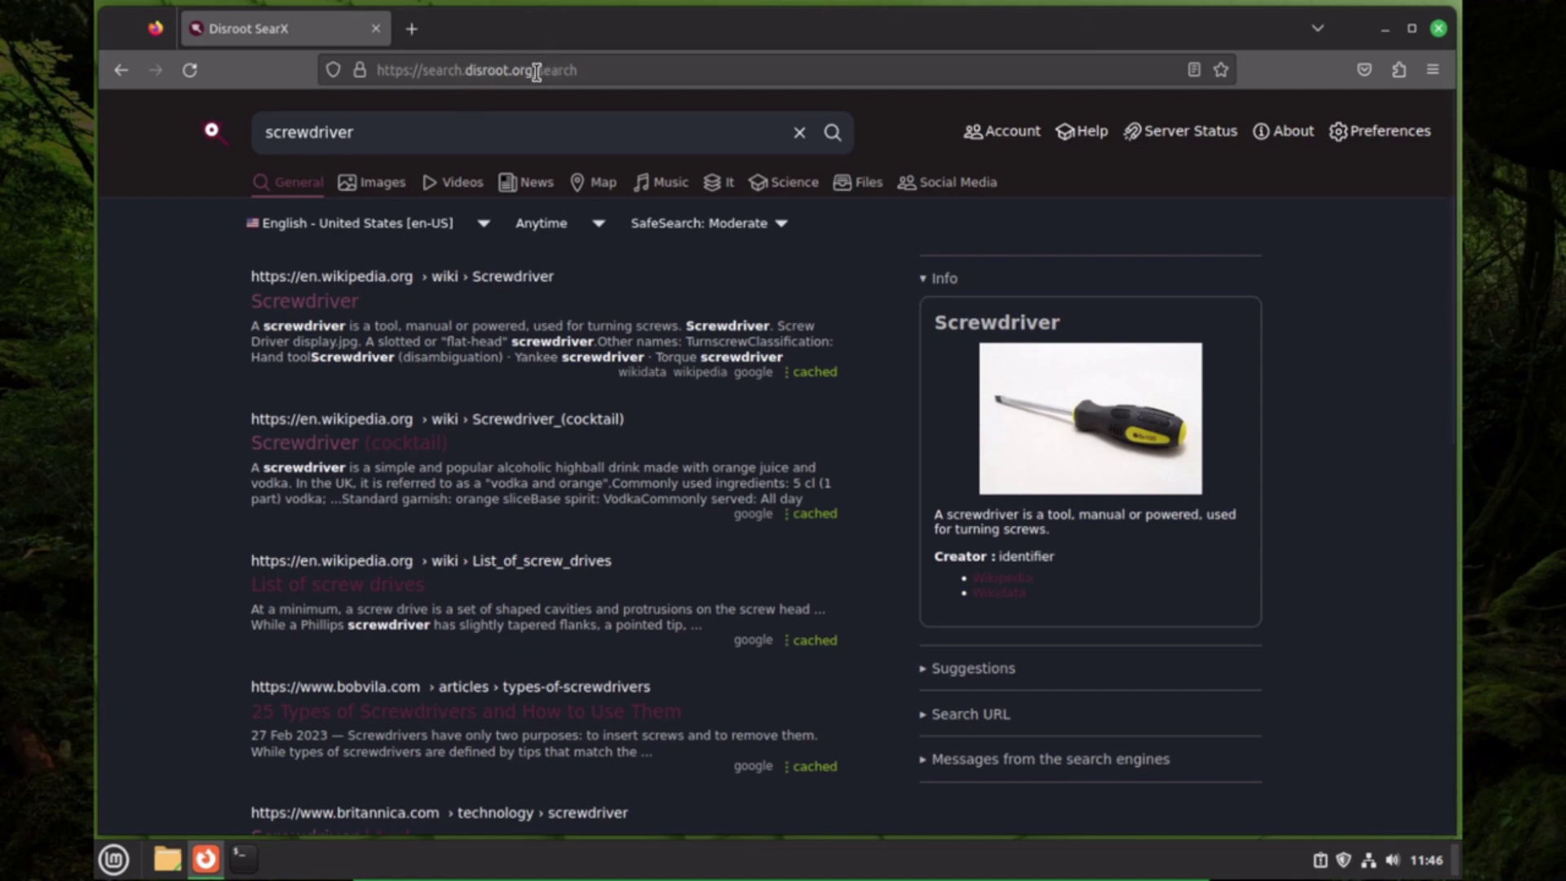
left_click(584, 69)
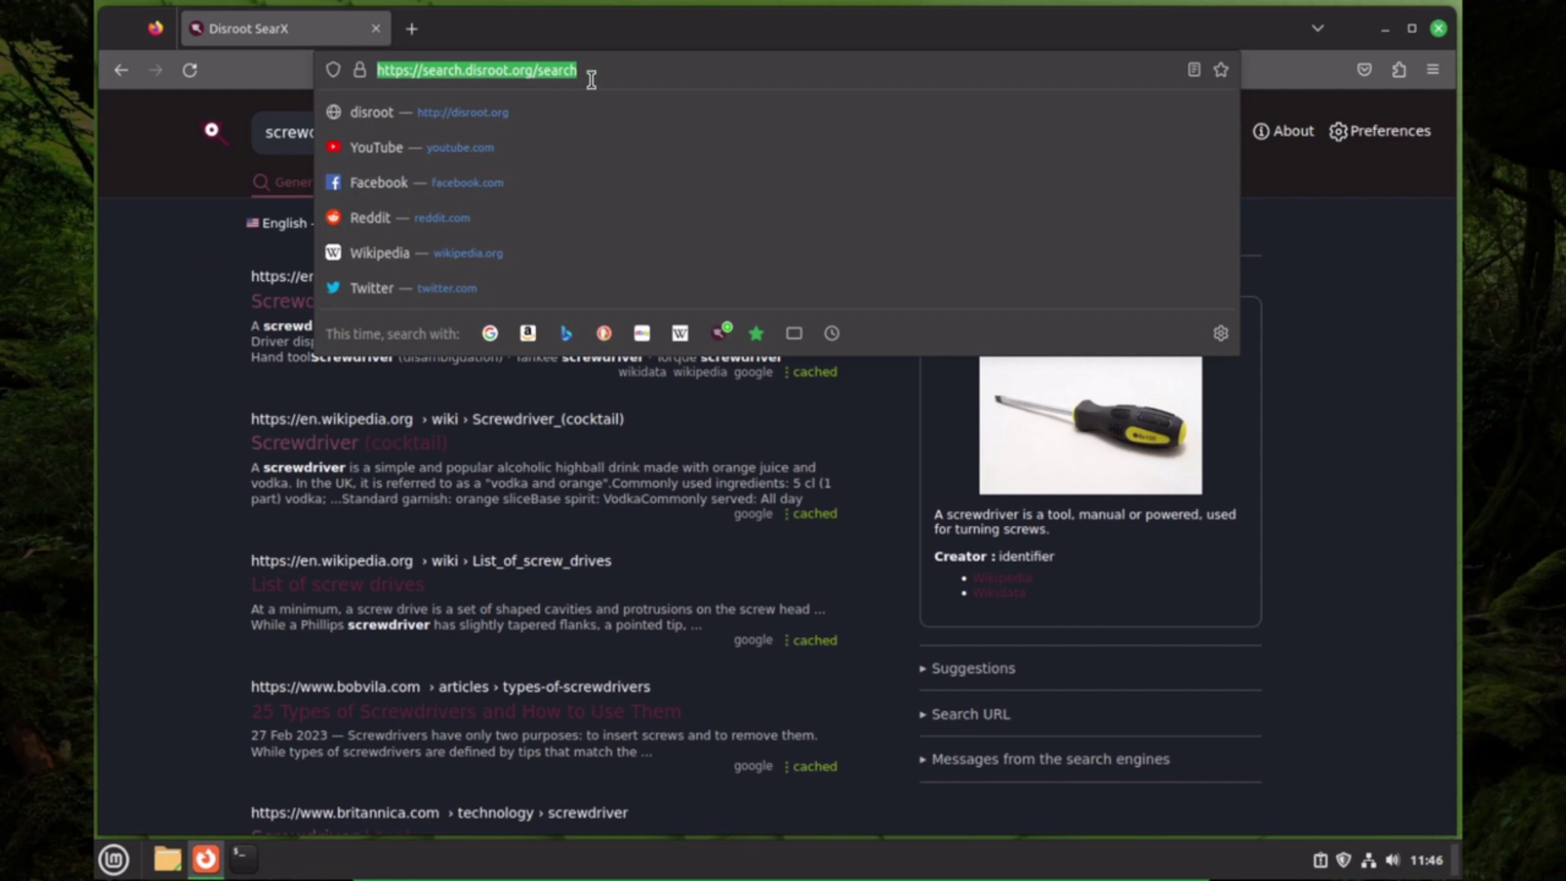
key("Right")
key("Left")
key("Left")
key("Left")
key("Left")
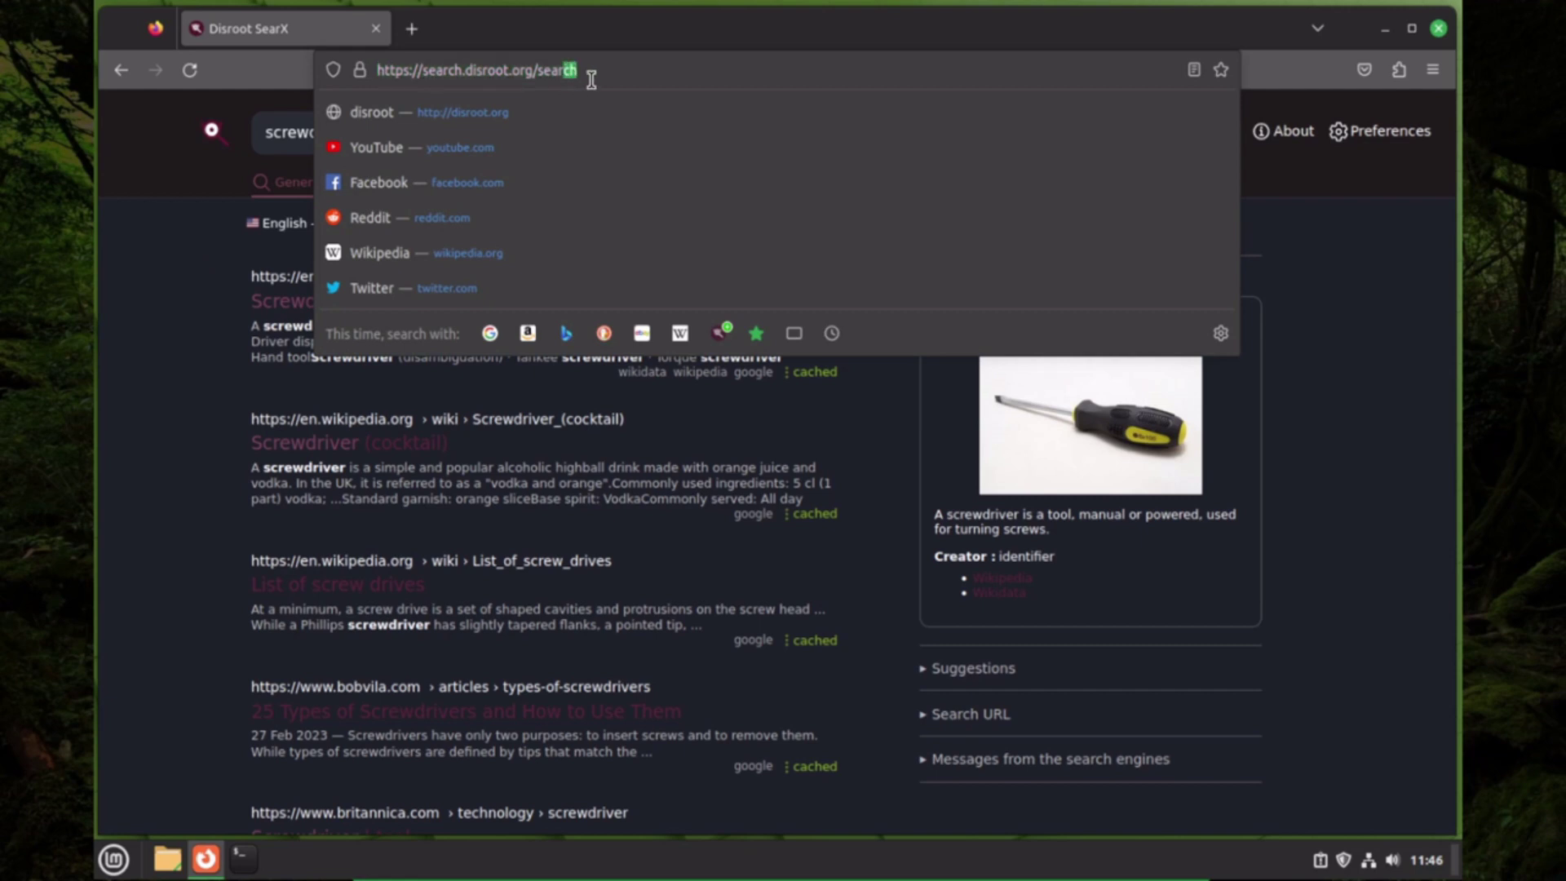
key("Left")
key("Left")
key("shift+Home")
key("ctrl+c")
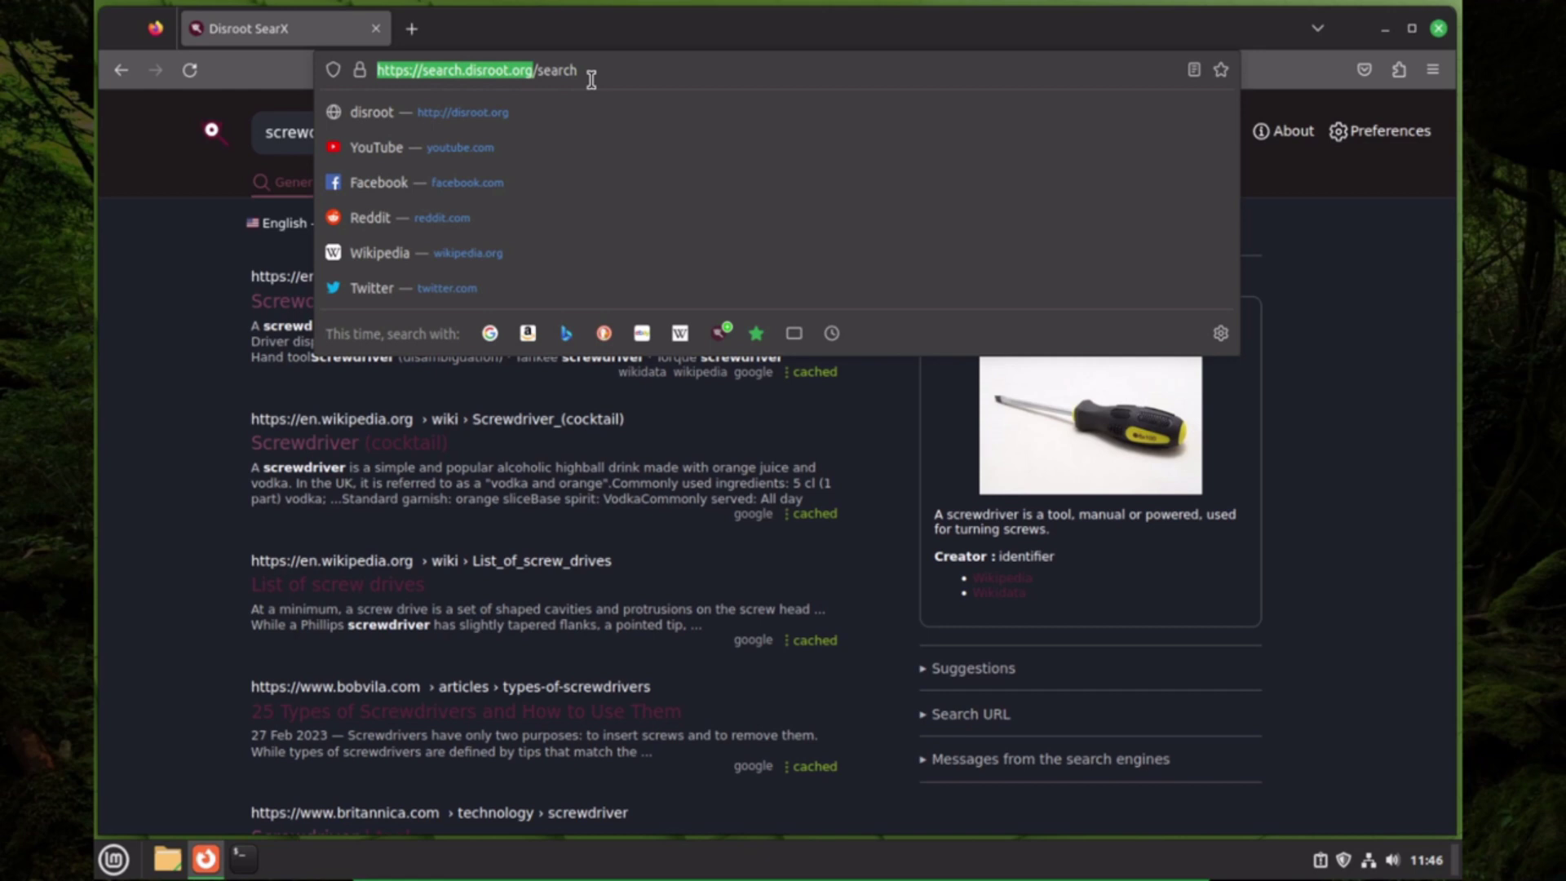
Step: Load the copied Searx address in a new tab to view its home page, and close that tab
left_click(412, 29)
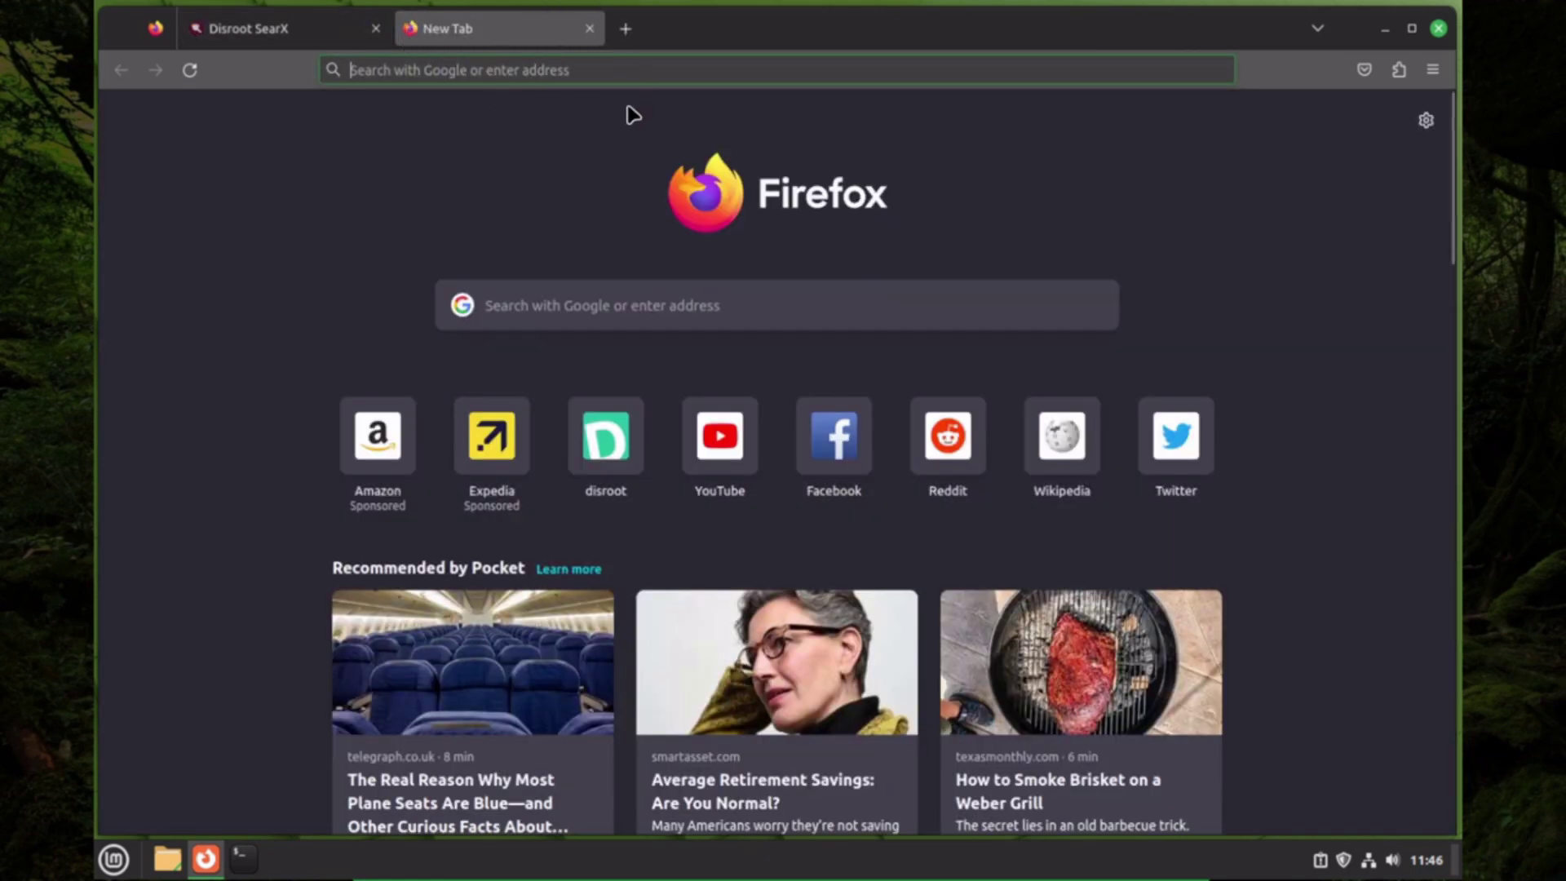
key("ctrl+v")
key("Return")
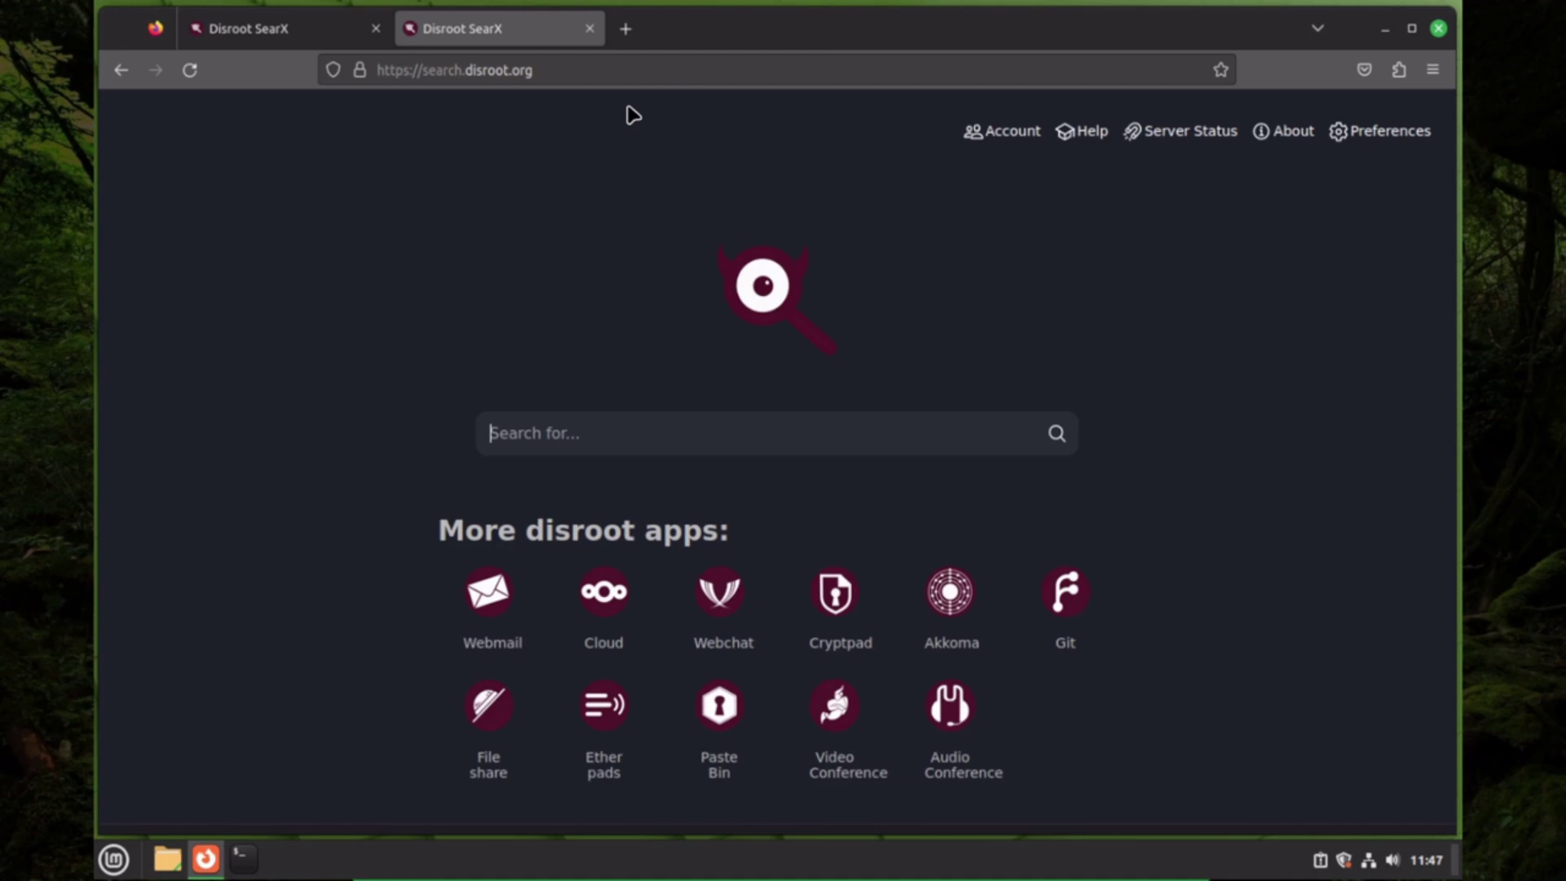
left_click(589, 30)
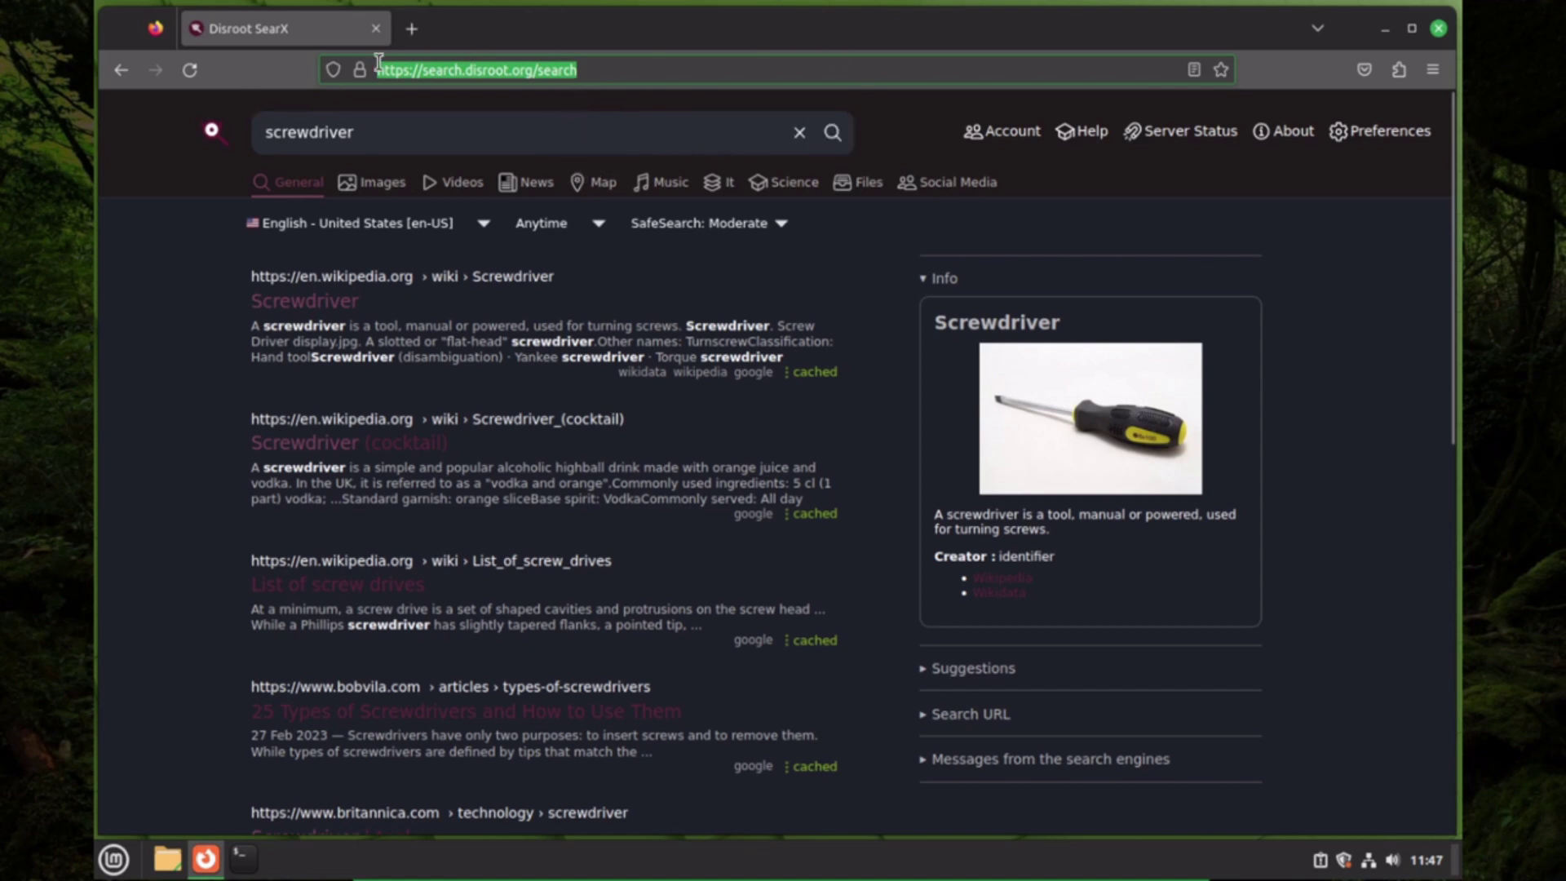
Step: Open a new tab and search for "moon" with Google from its address bar
left_click(412, 30)
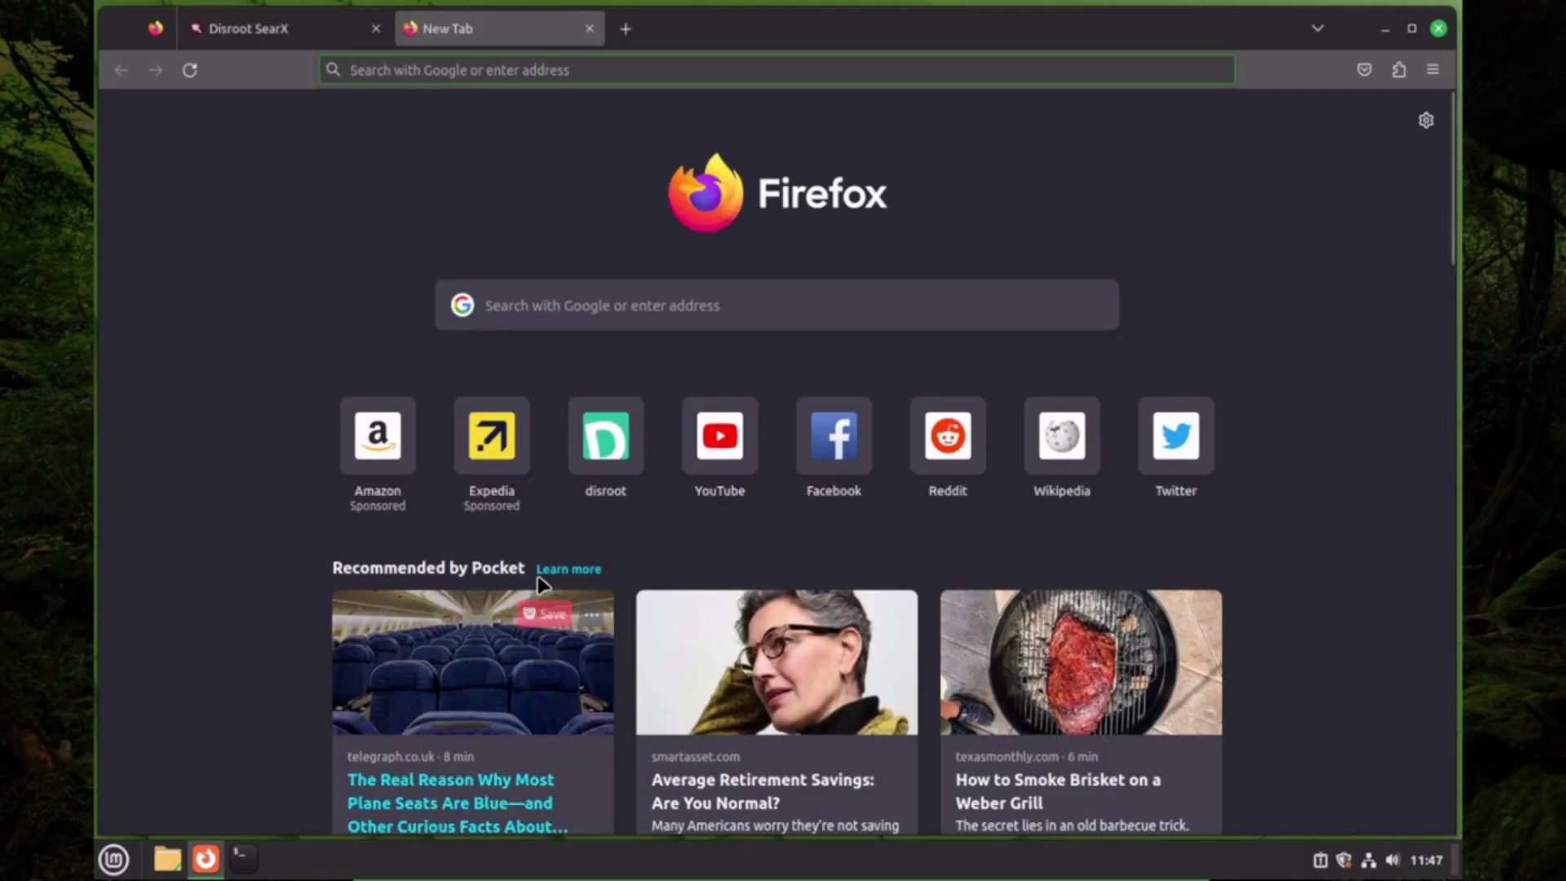
scroll(383, 628, "down", 3)
scroll(258, 547, "up", 3)
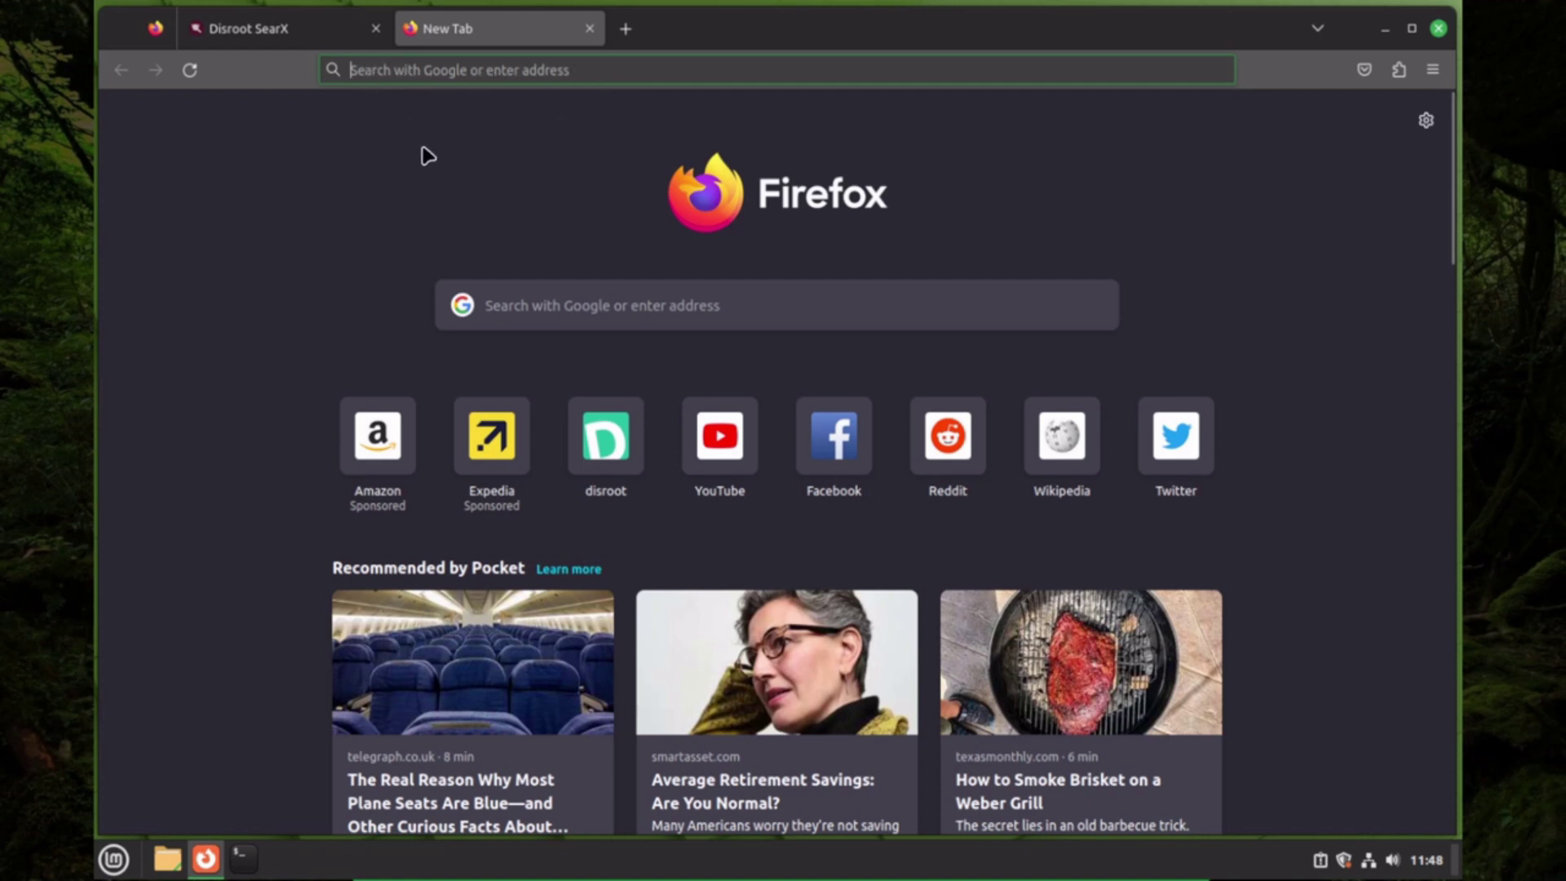
left_click(438, 70)
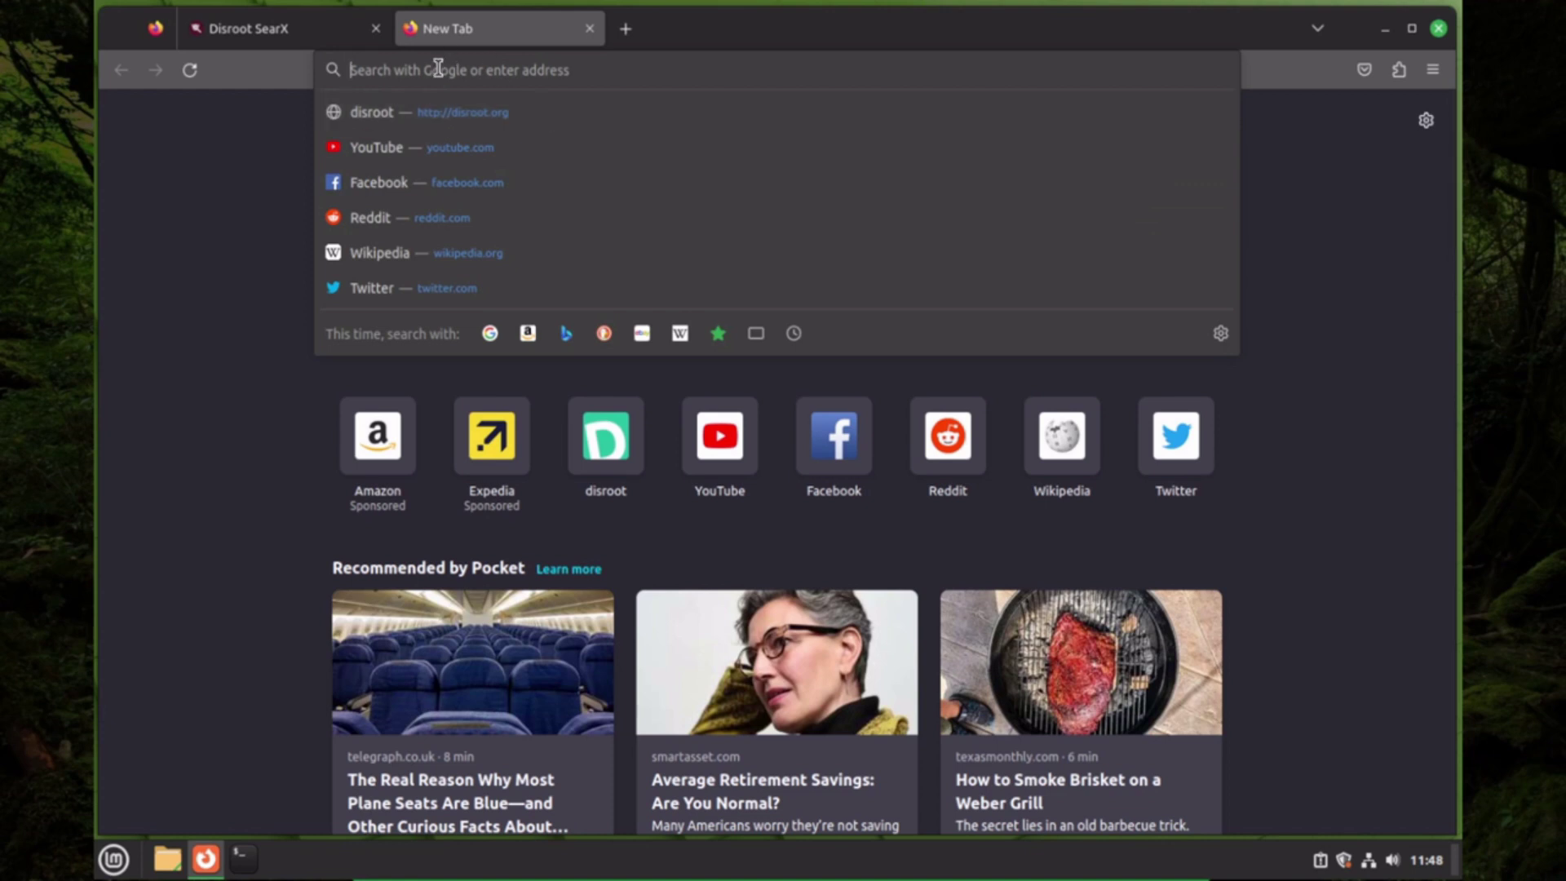
left_click(226, 126)
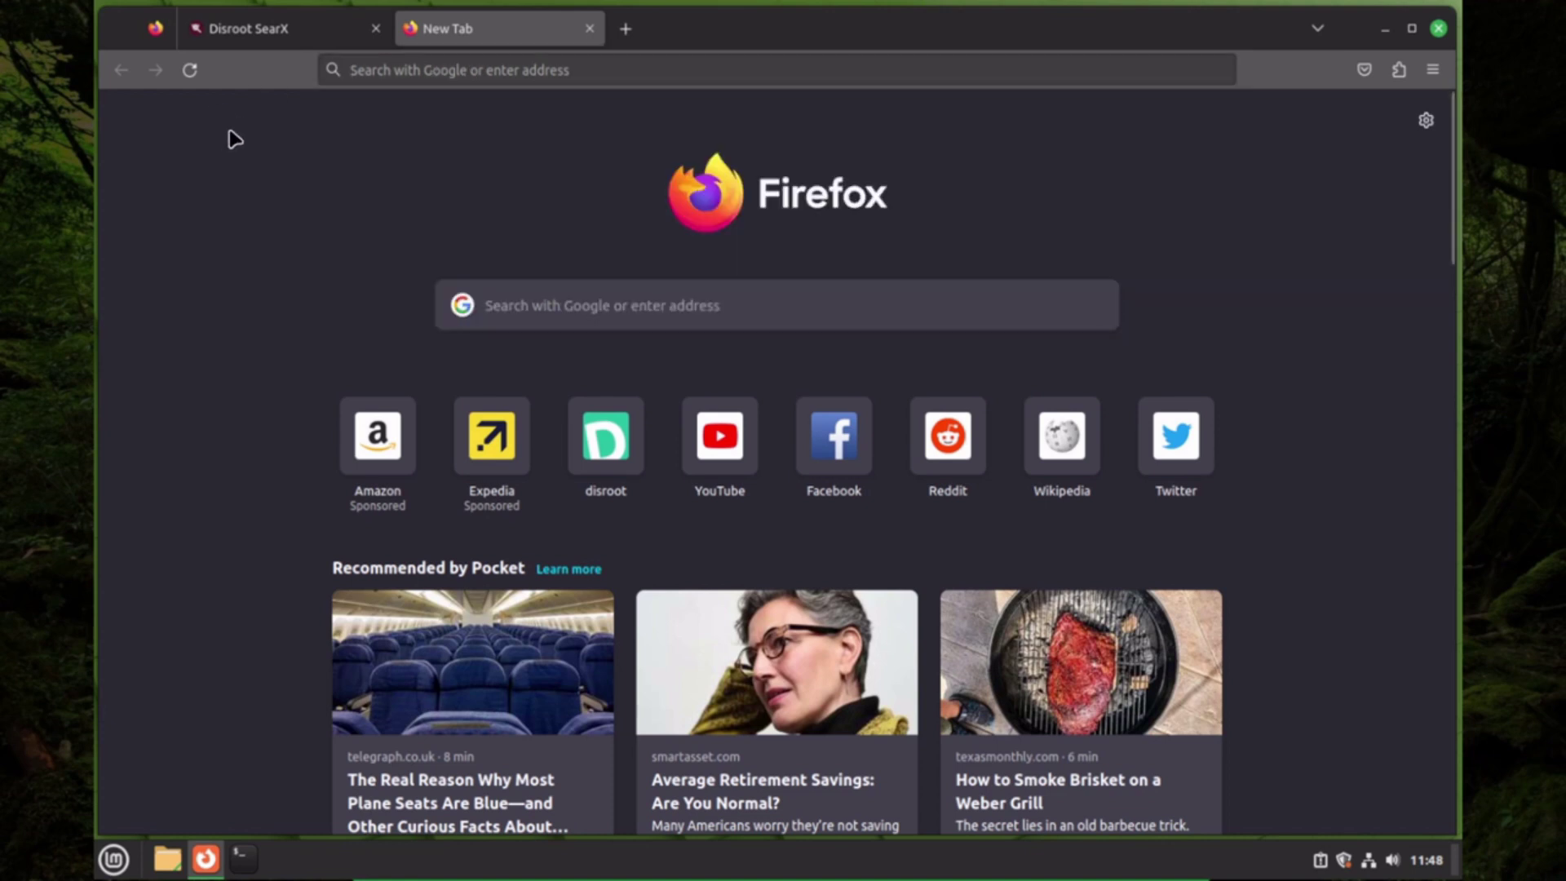
left_click(438, 72)
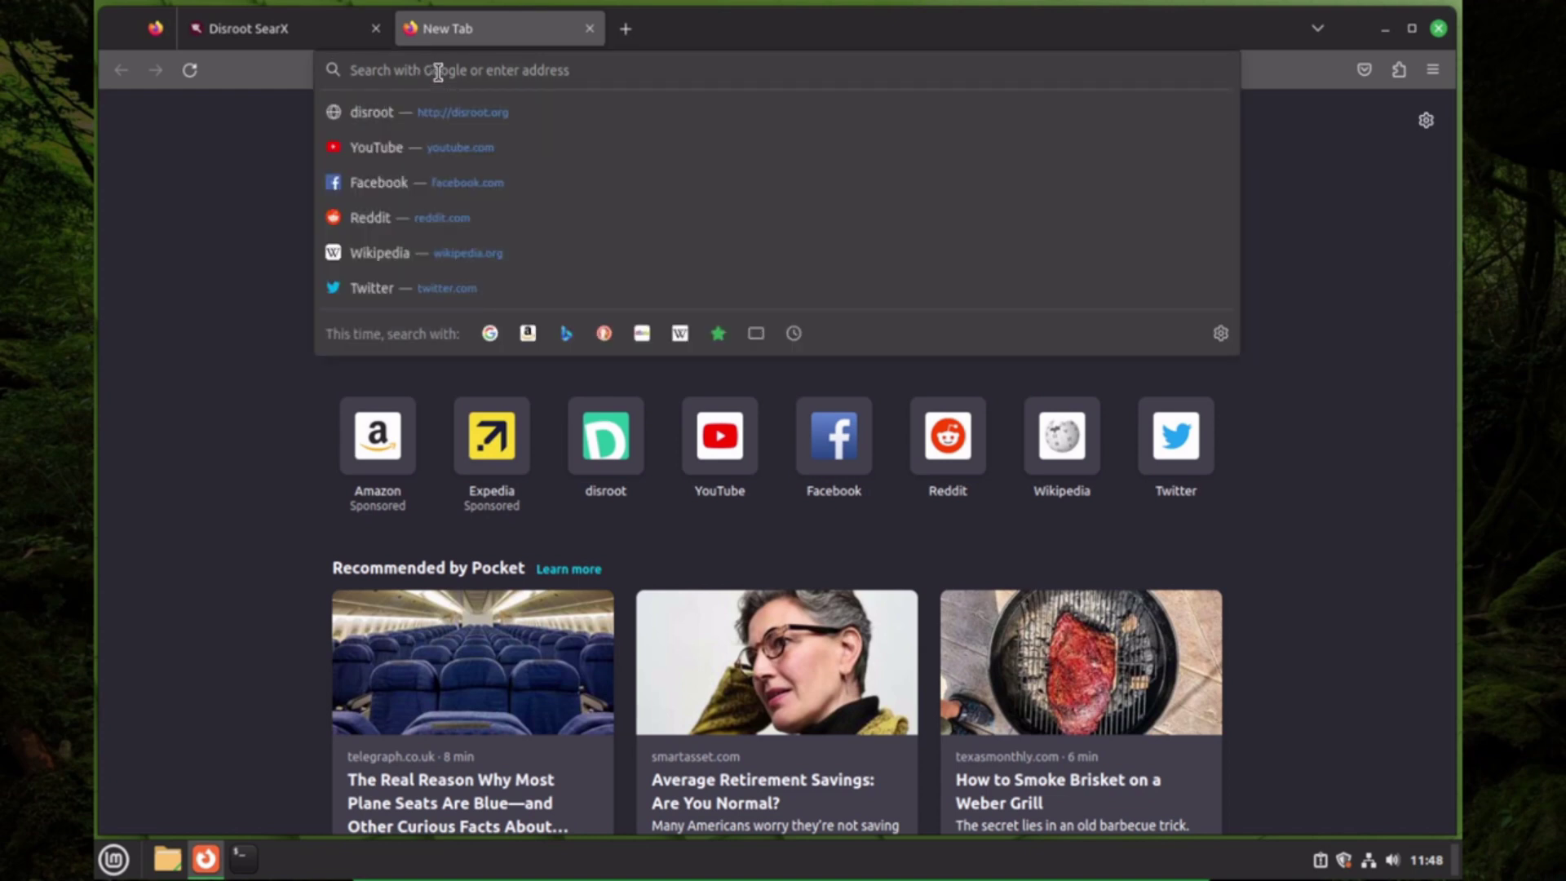
type("moon")
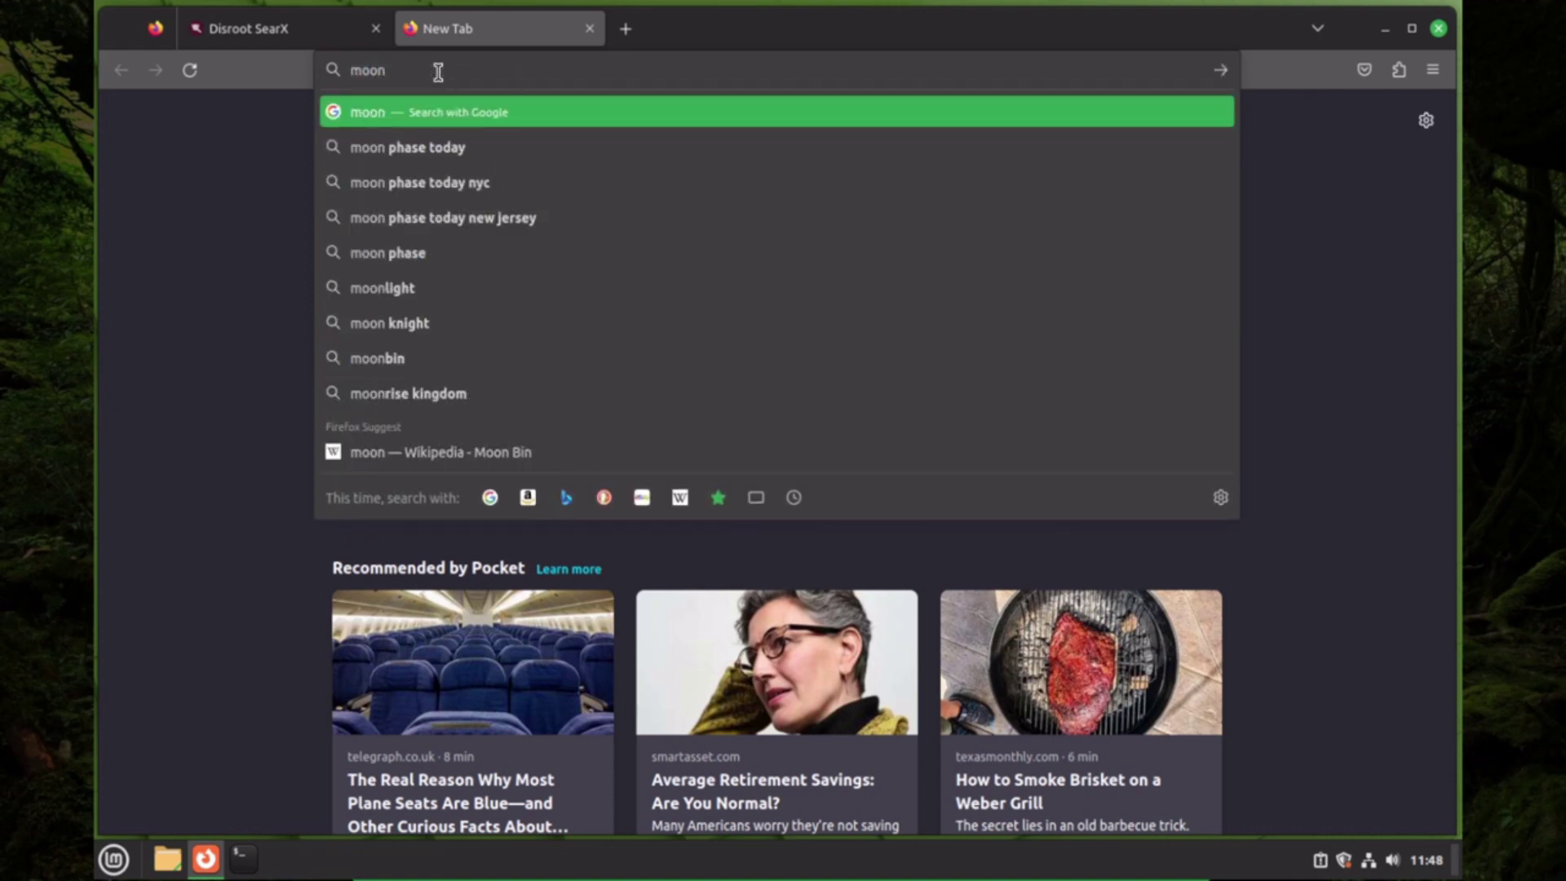
key("Return")
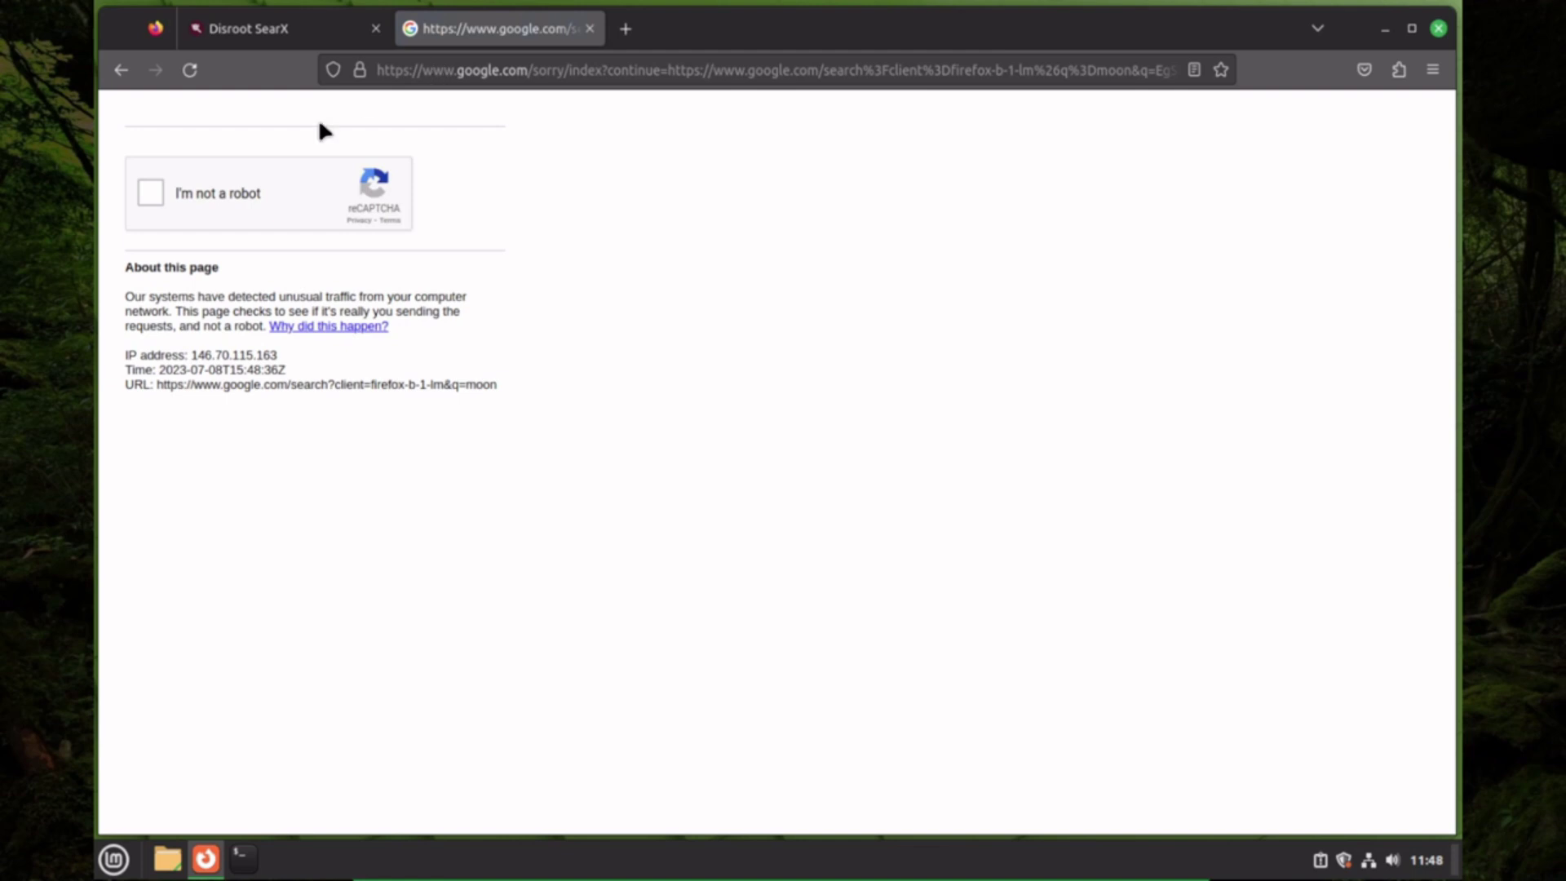
Step: Complete the reCAPTCHA check by selecting the images with cars and verifying the selection
left_click(151, 193)
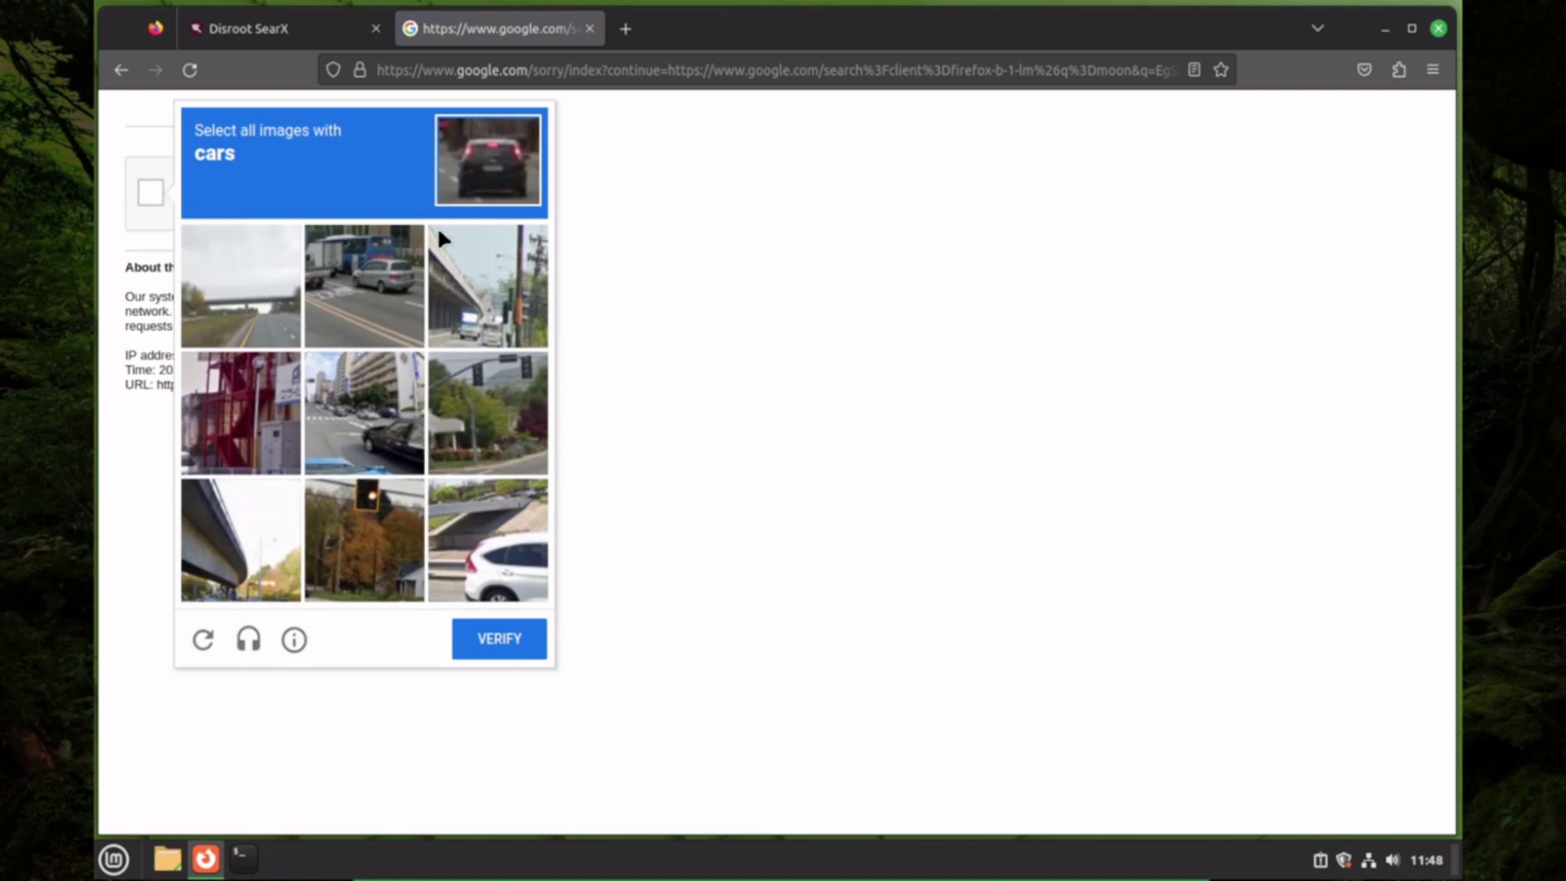
left_click(365, 275)
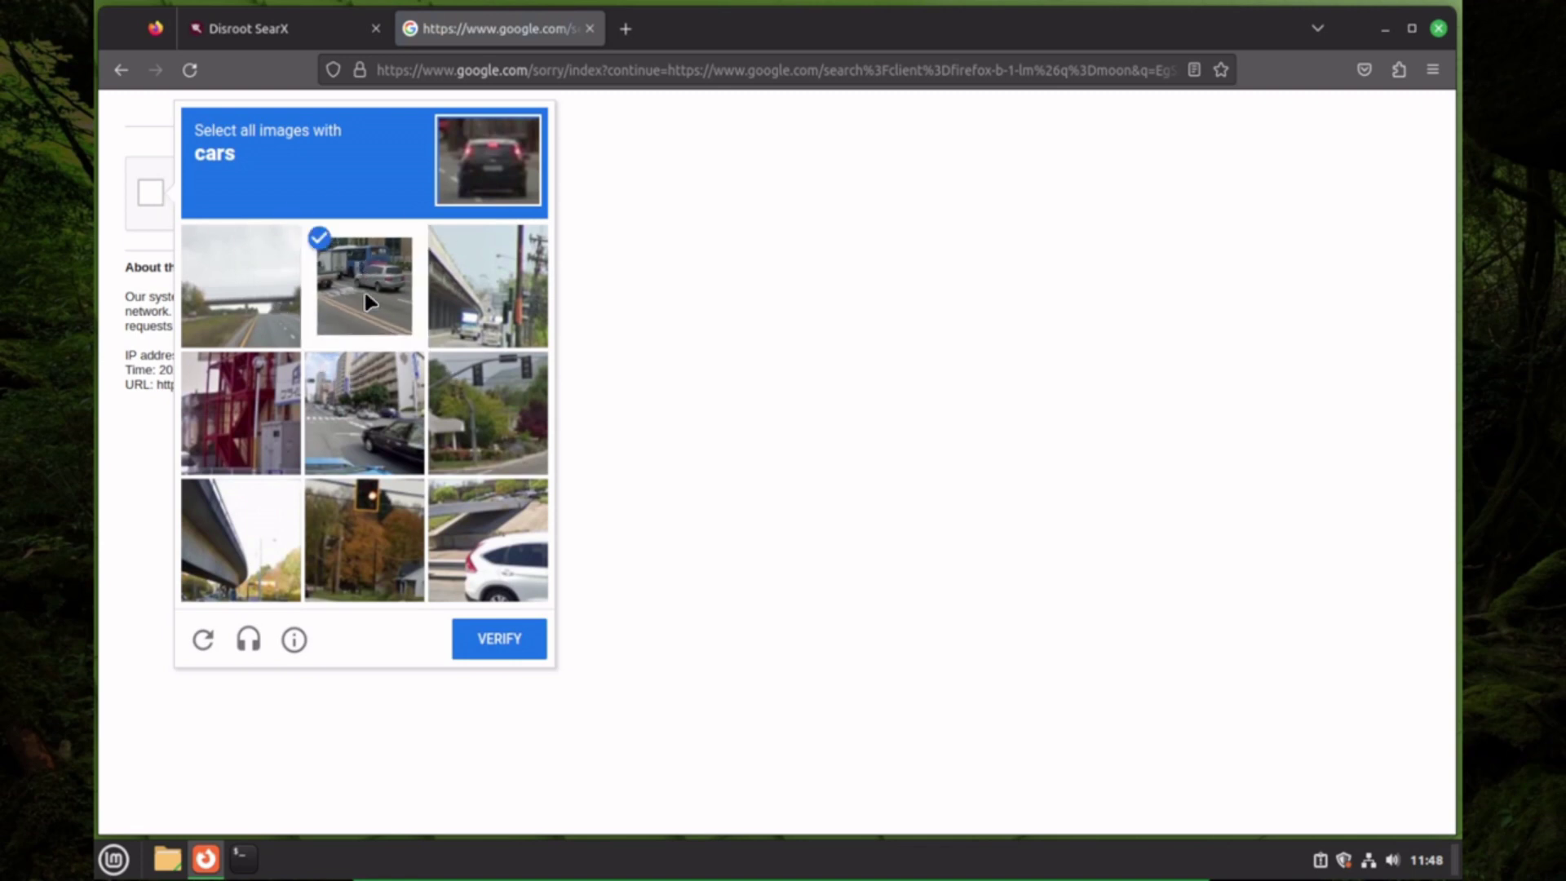
left_click(392, 432)
left_click(532, 555)
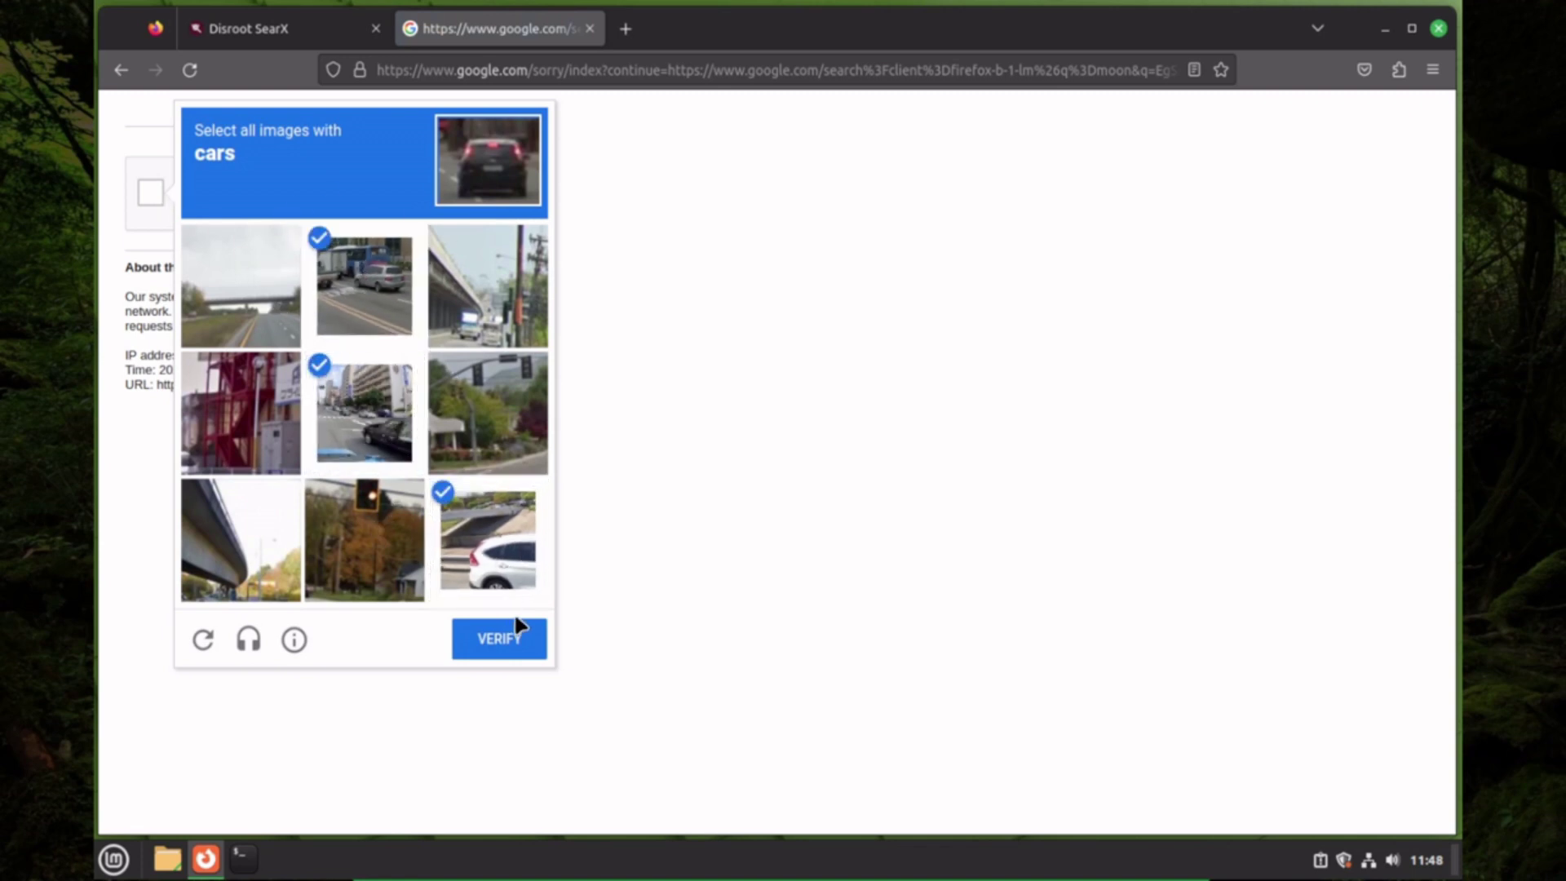
left_click(505, 636)
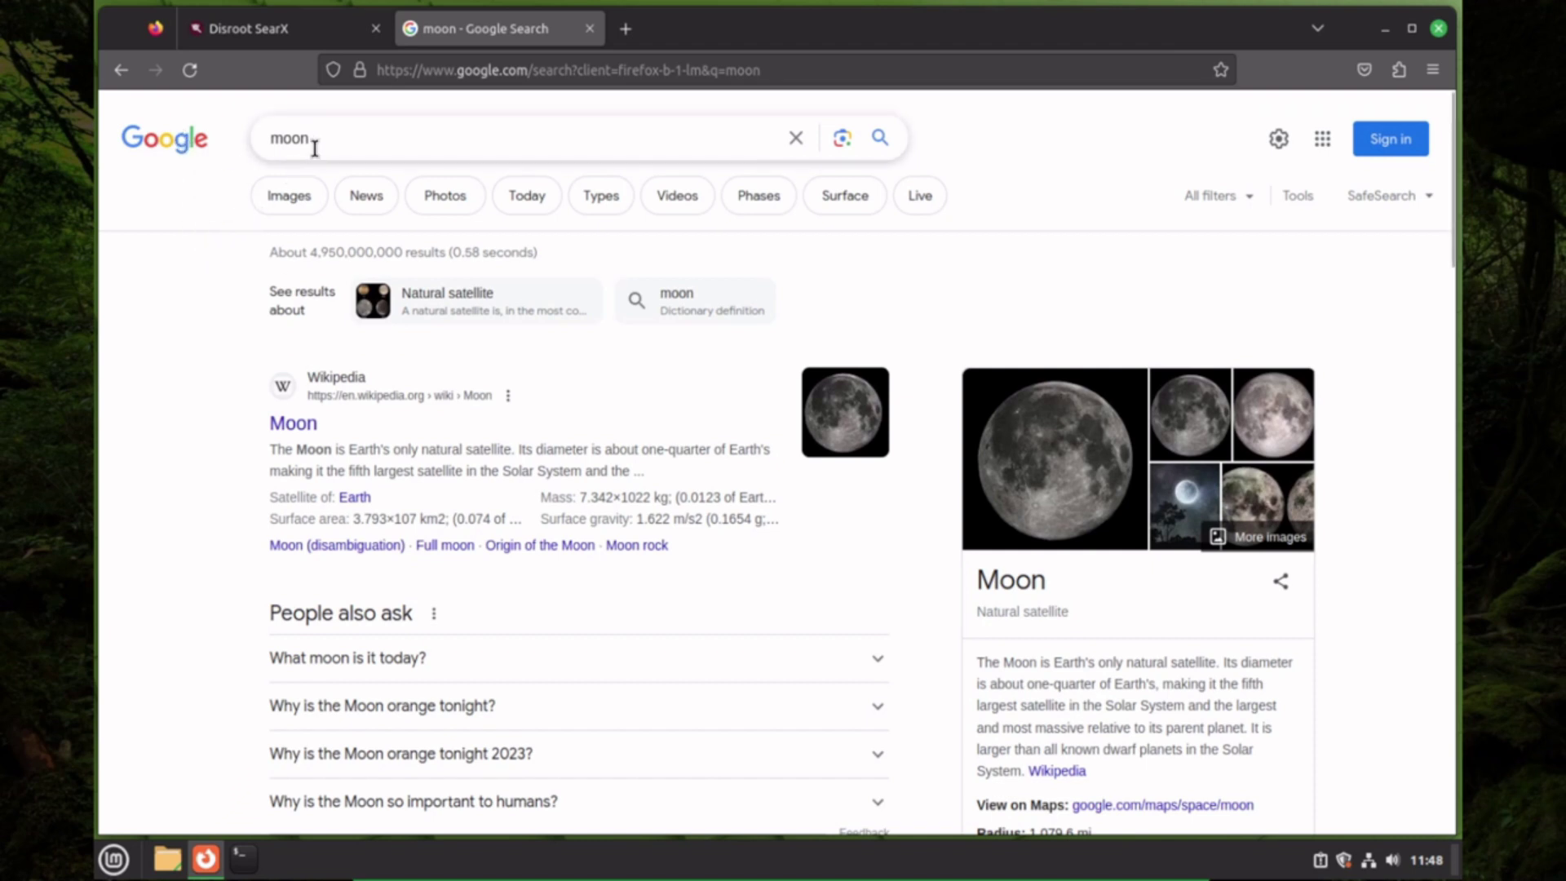
Step: Examine the Google results page URL for its client identifier and search query parameters
right_click(364, 242)
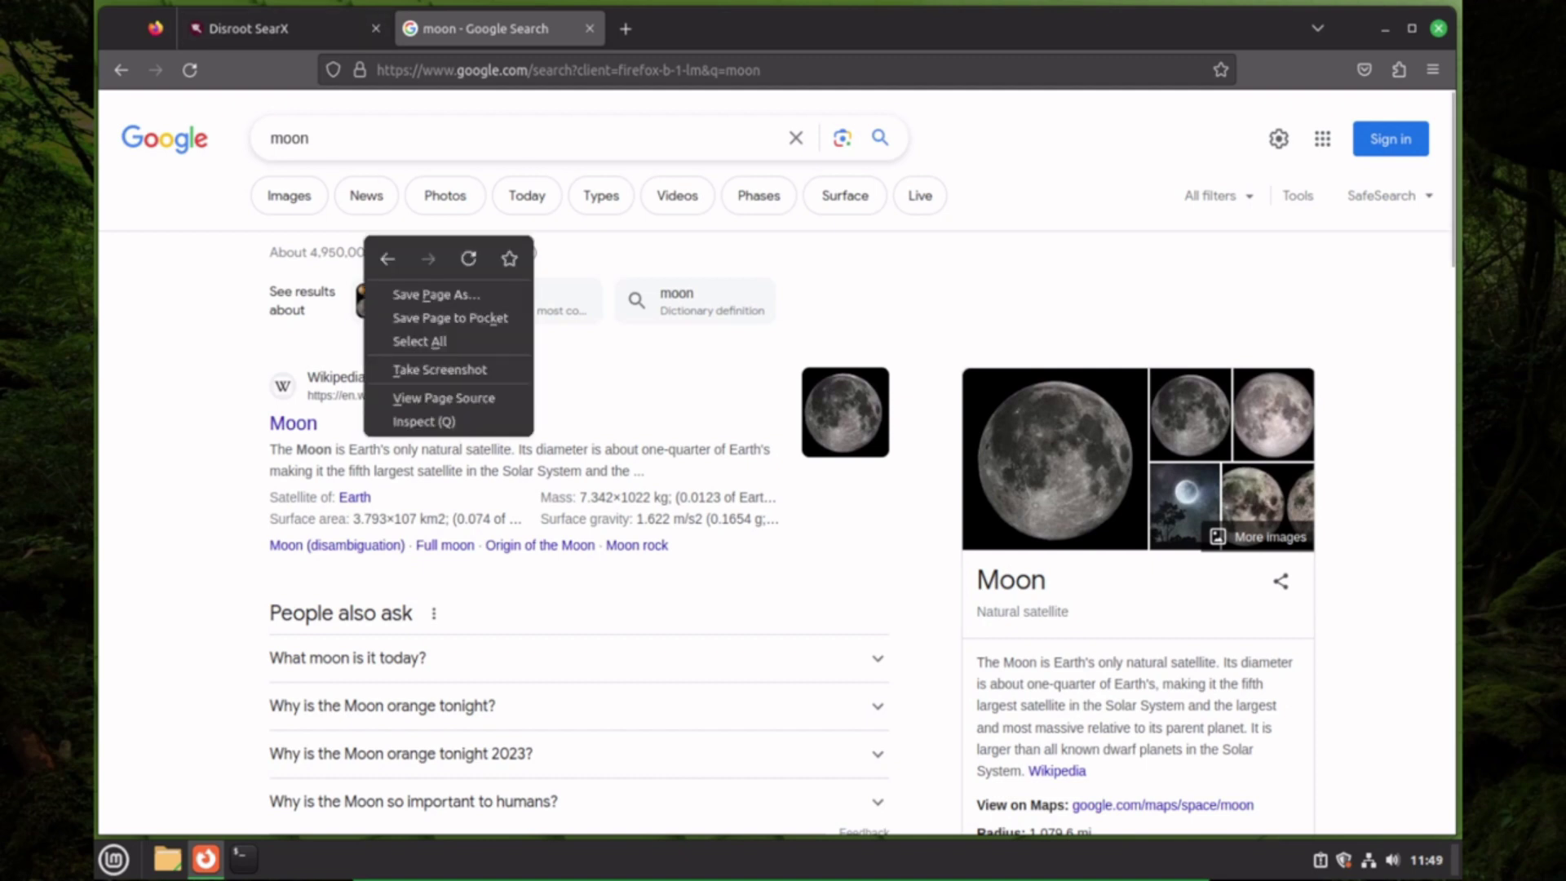
left_click(1372, 267)
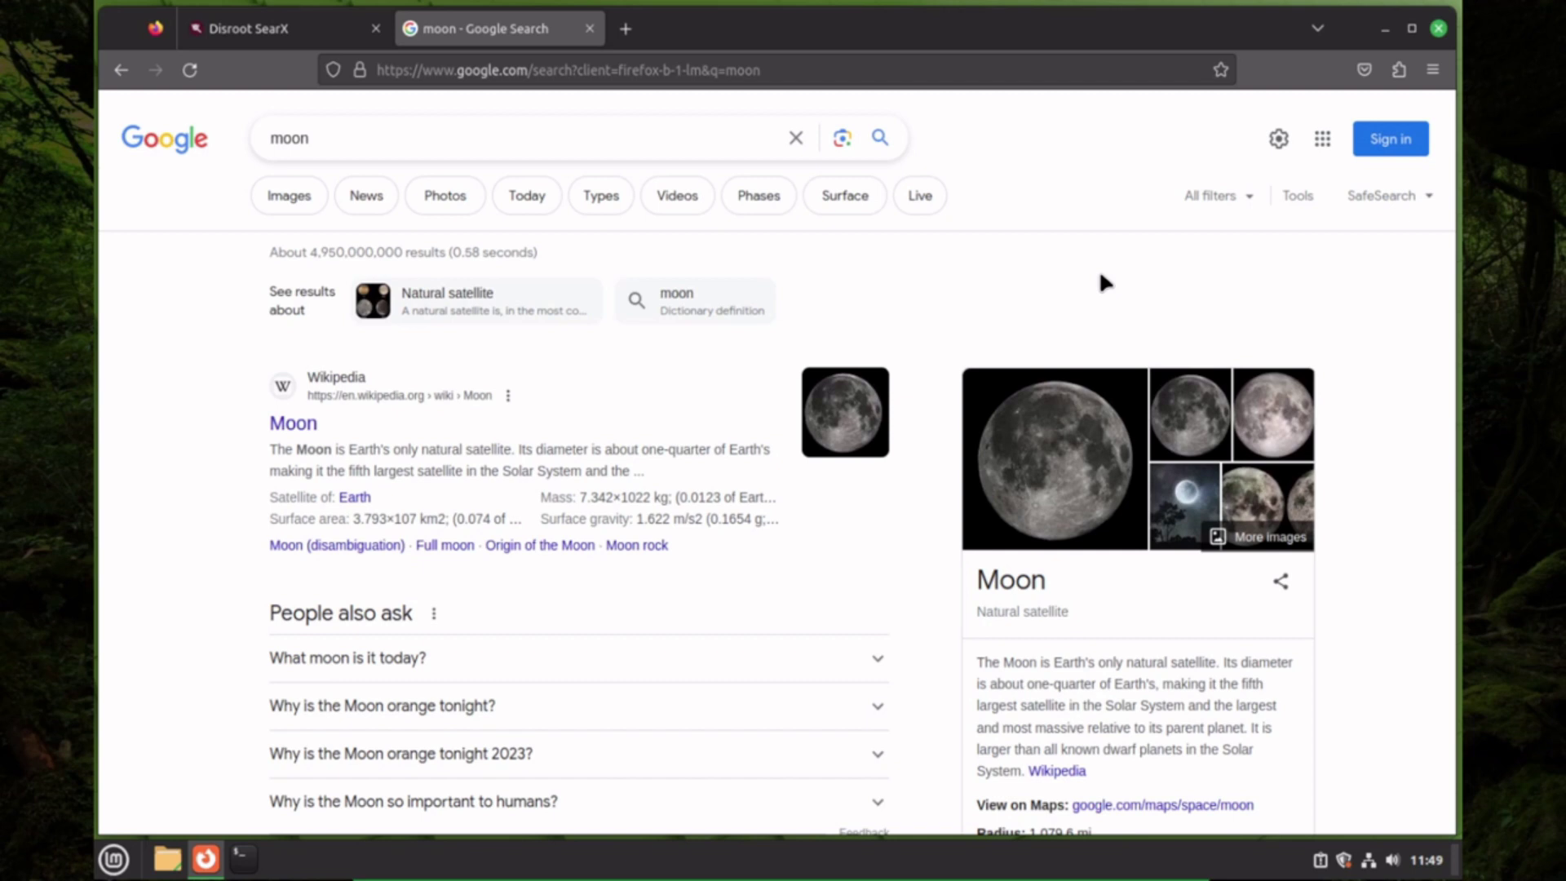
left_click(611, 72)
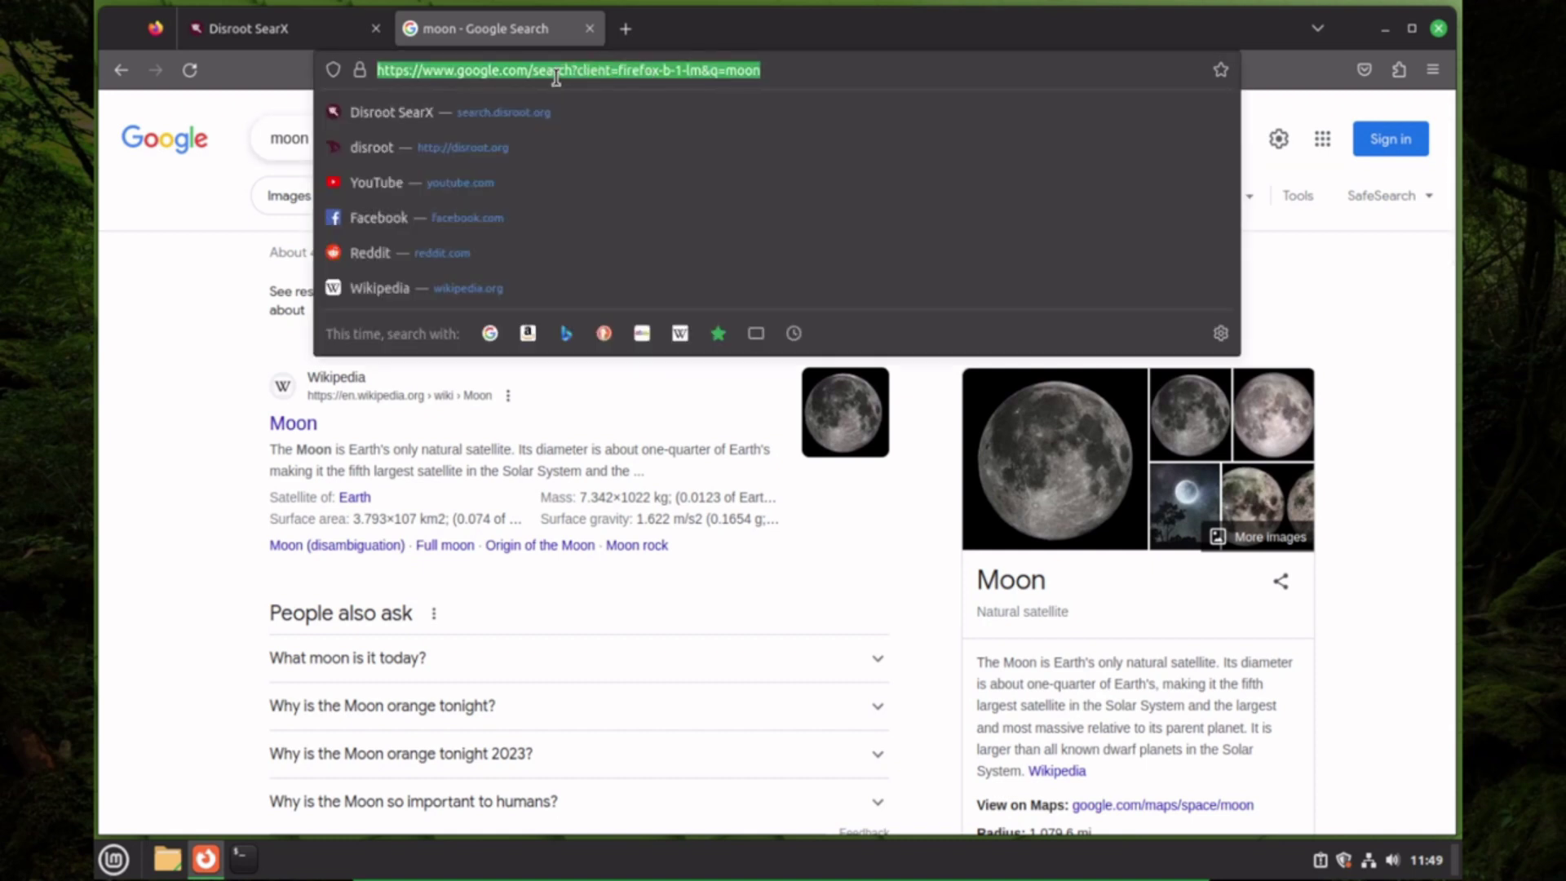
left_click(598, 74)
double_click(646, 71)
left_click(816, 70)
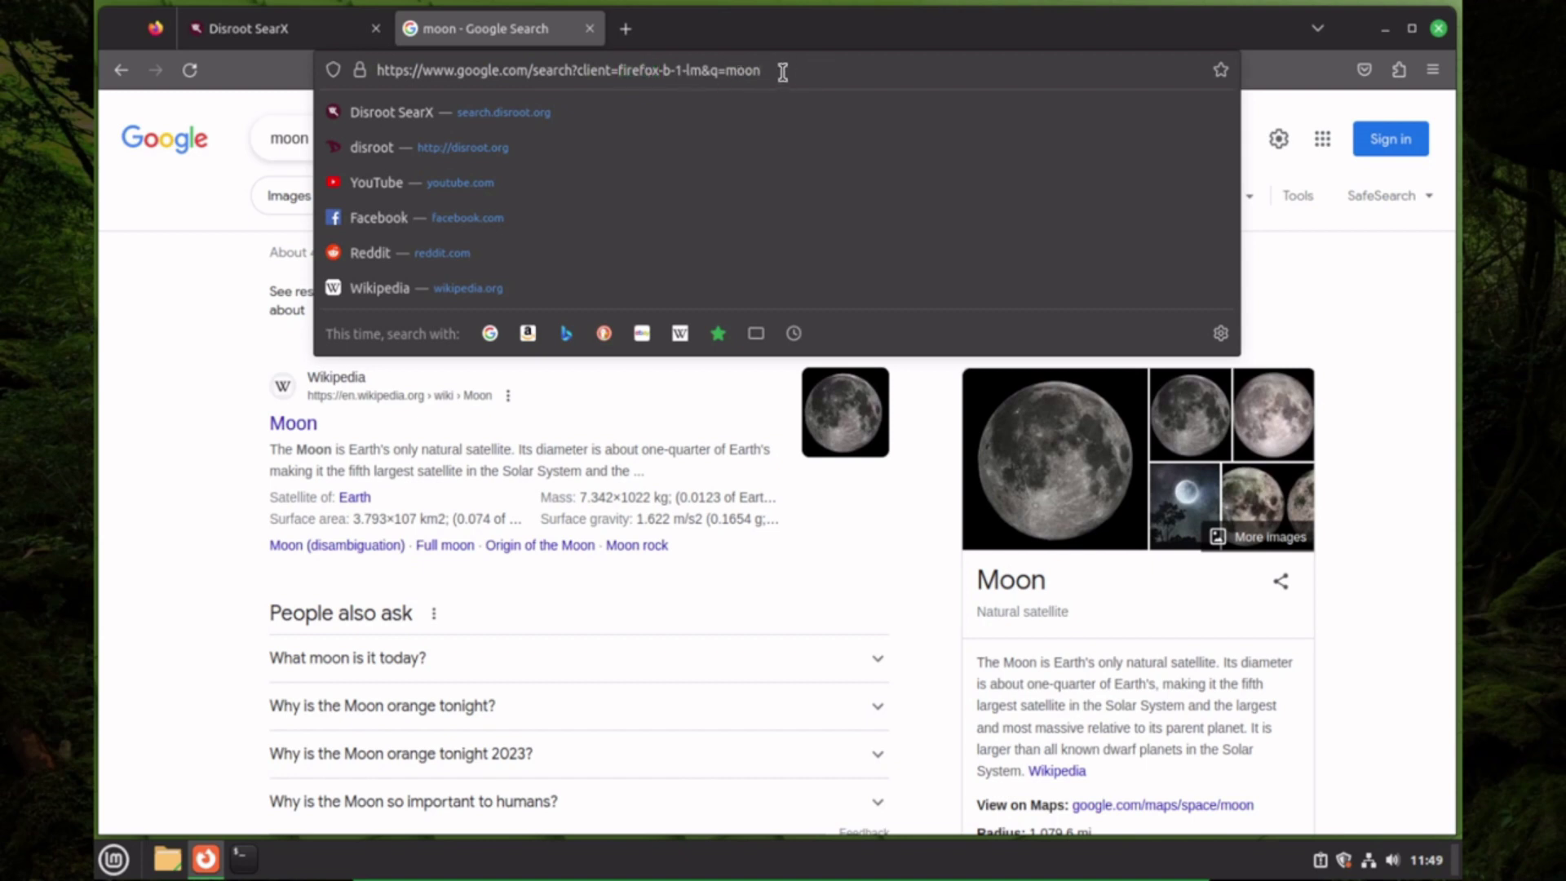
left_click(1103, 42)
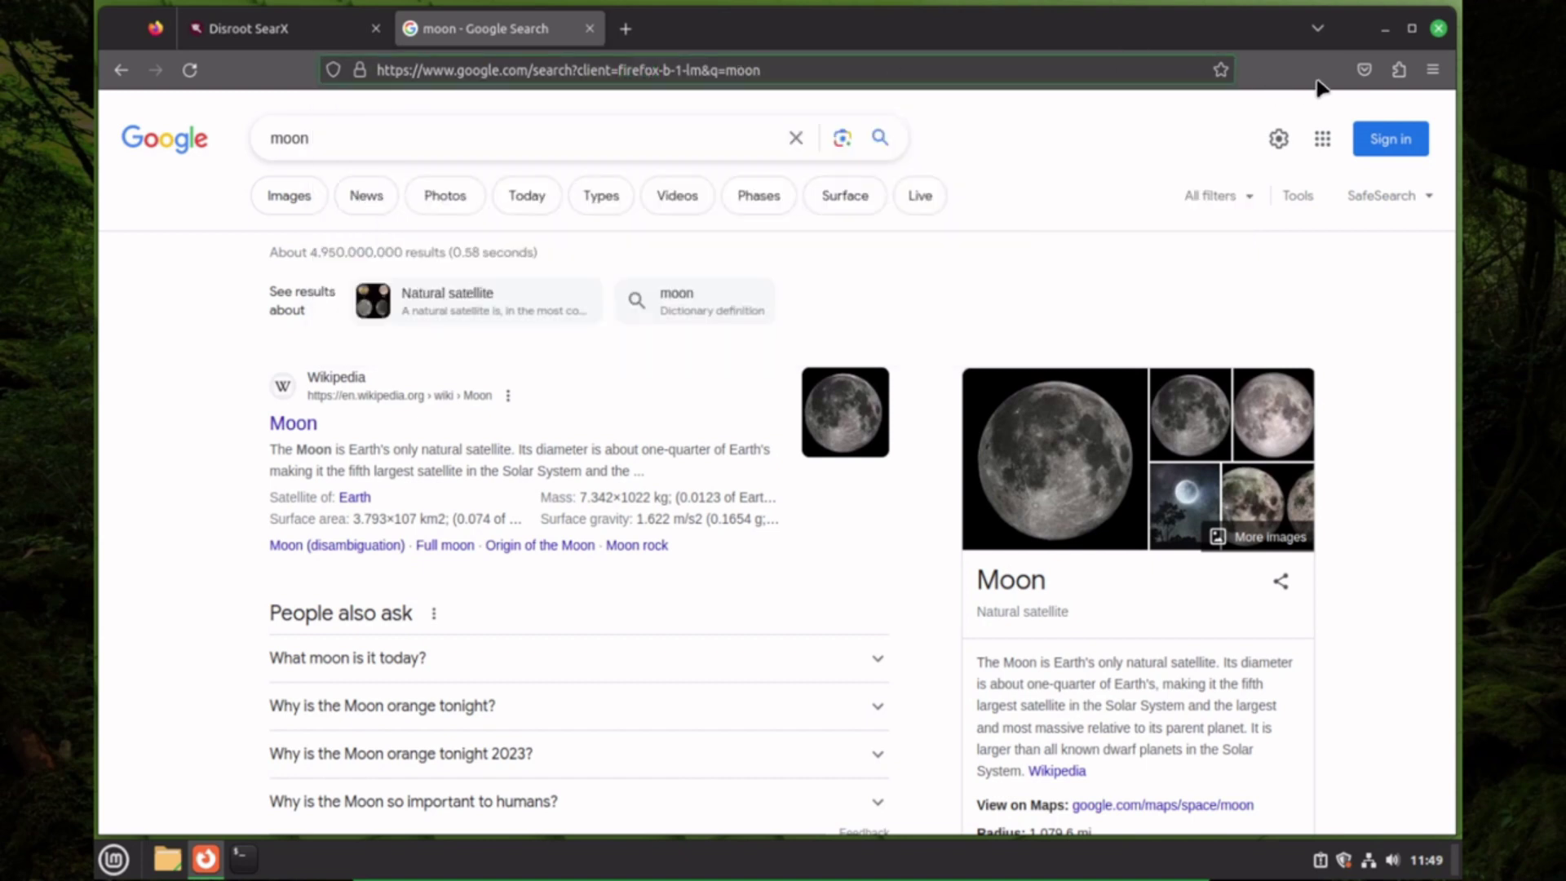
Step: Open the browser's Search settings and look over the available options
left_click(1433, 70)
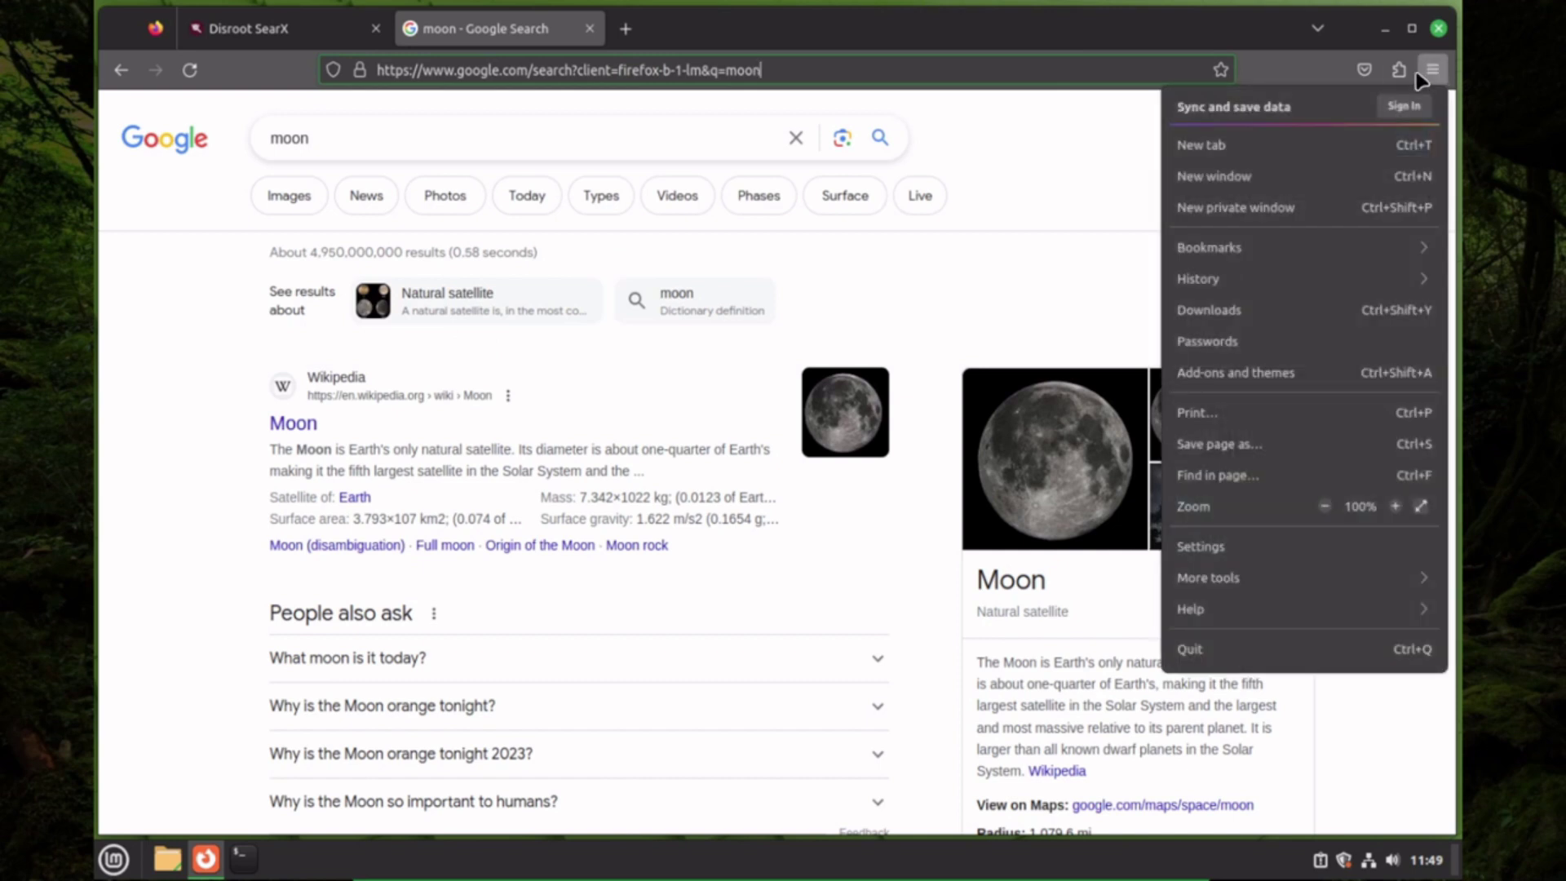
left_click(1219, 551)
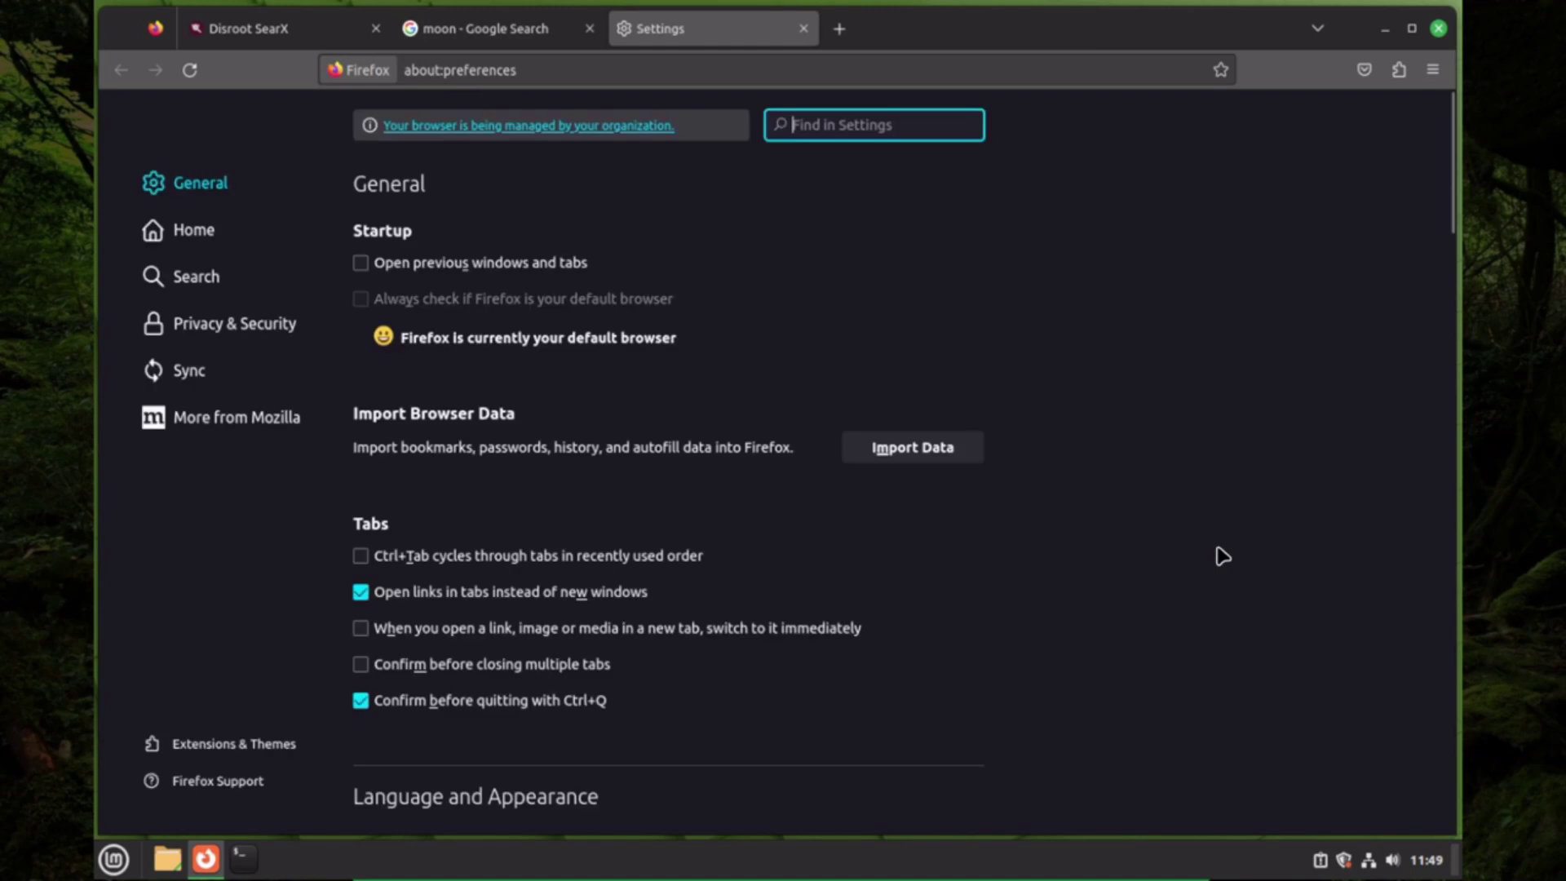
left_click(196, 293)
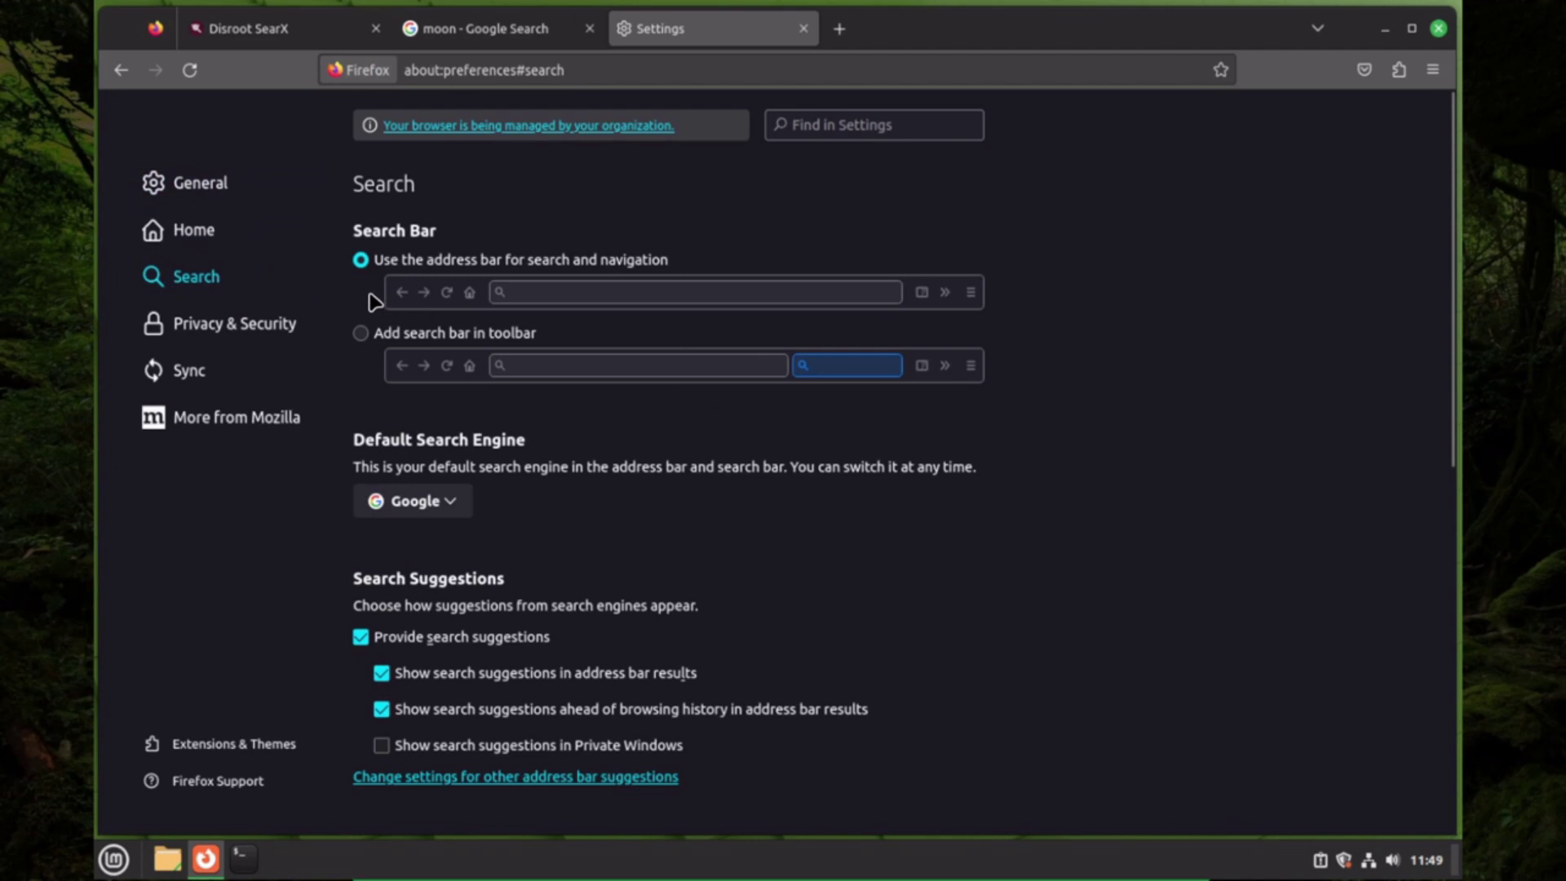
scroll(367, 306, "down", 2)
scroll(370, 301, "up", 1)
scroll(377, 218, "up", 2)
Step: Try the separate toolbar search bar, restore address bar searching, and check the available default search engines
left_click(362, 333)
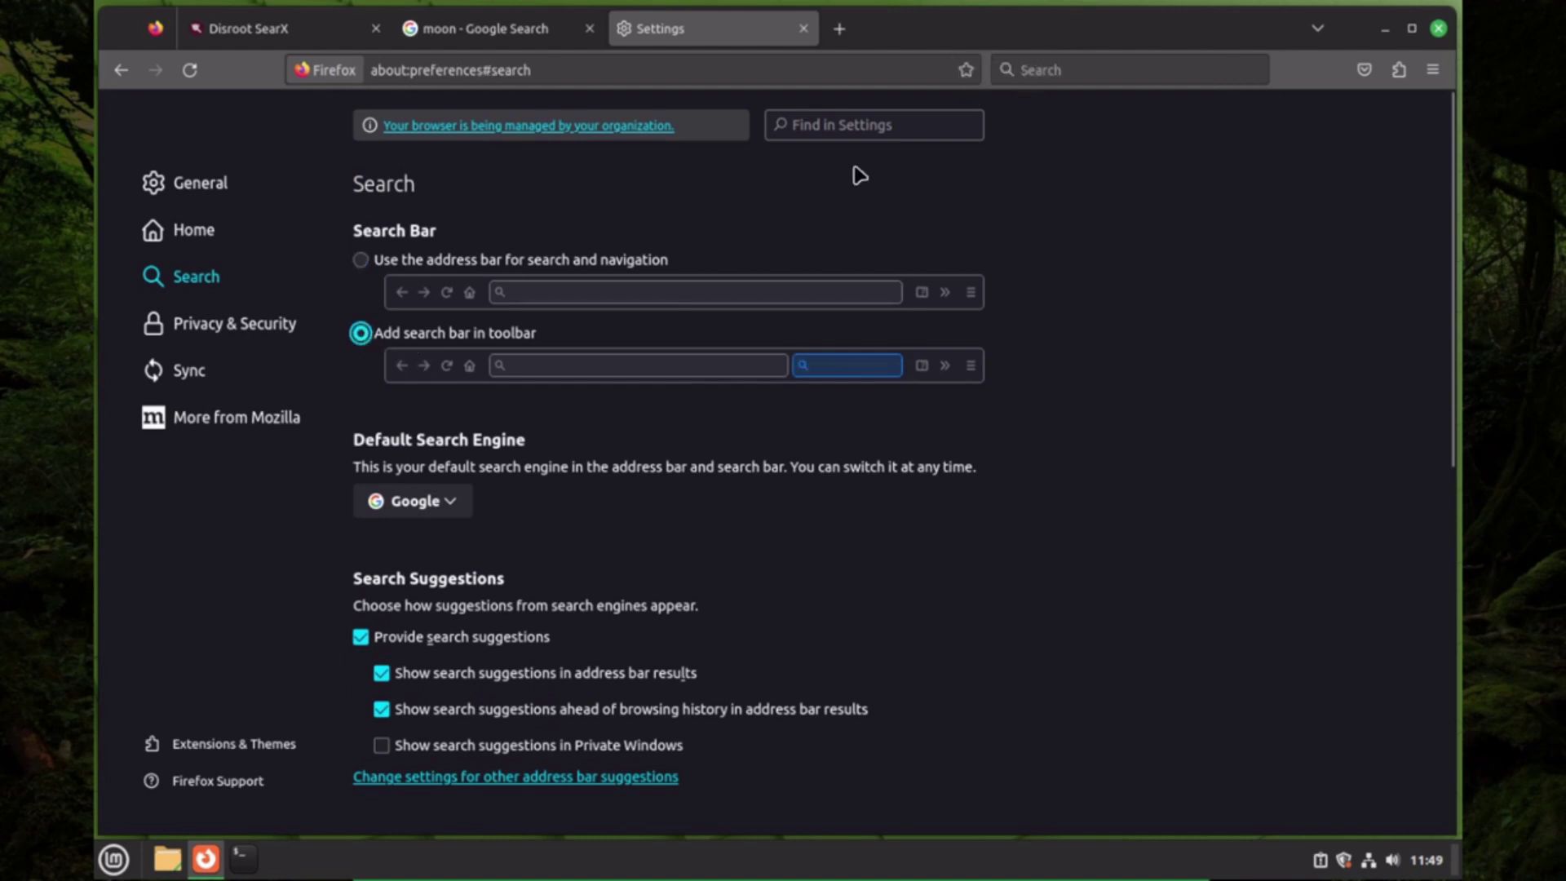
left_click(361, 260)
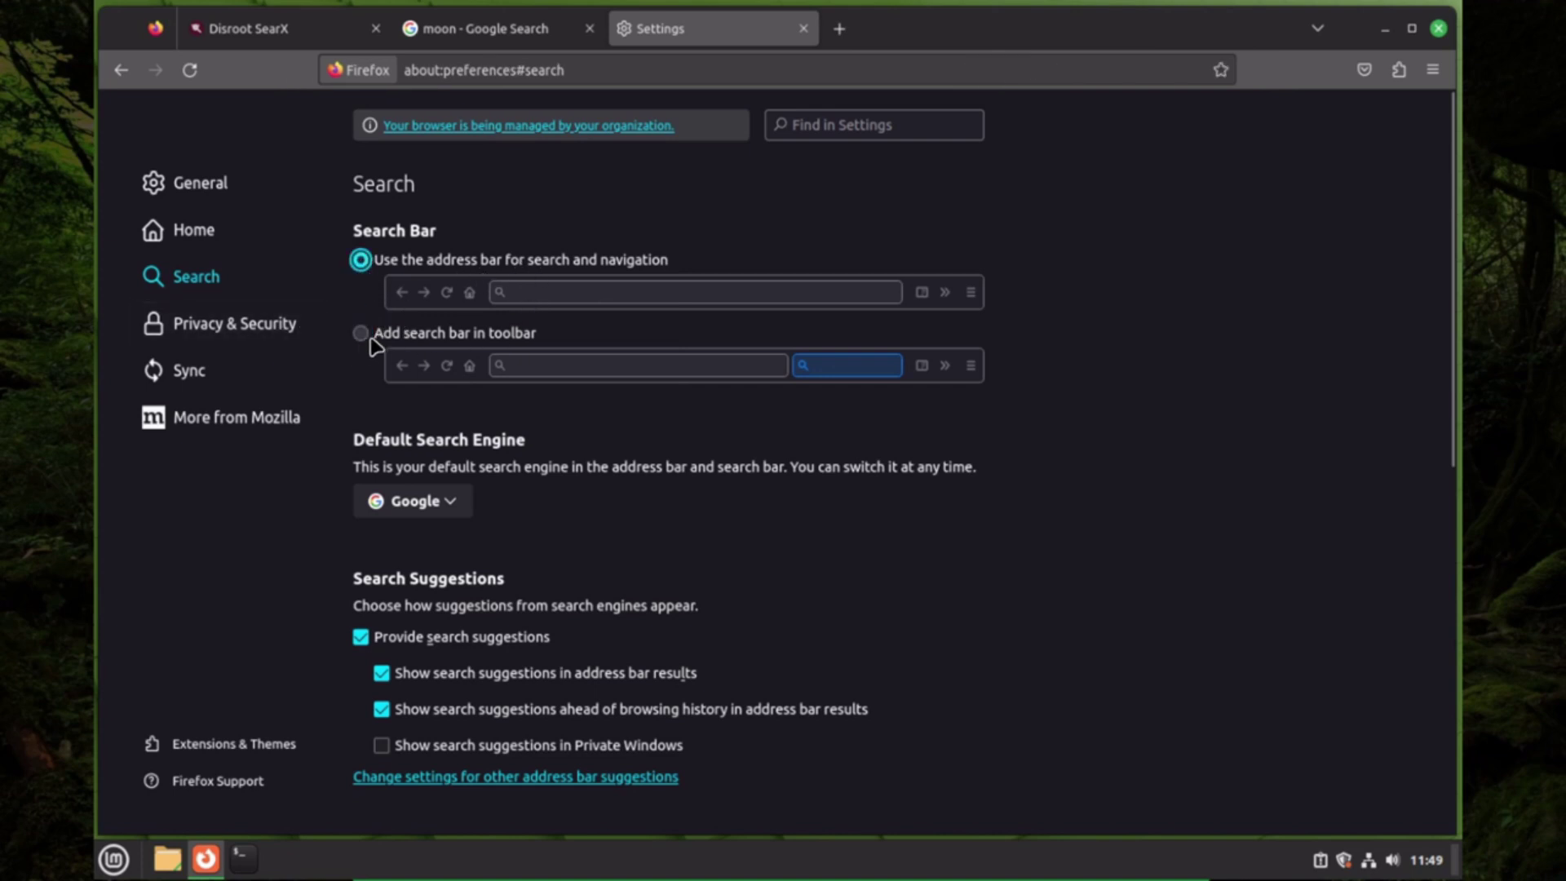
scroll(375, 342, "down", 3)
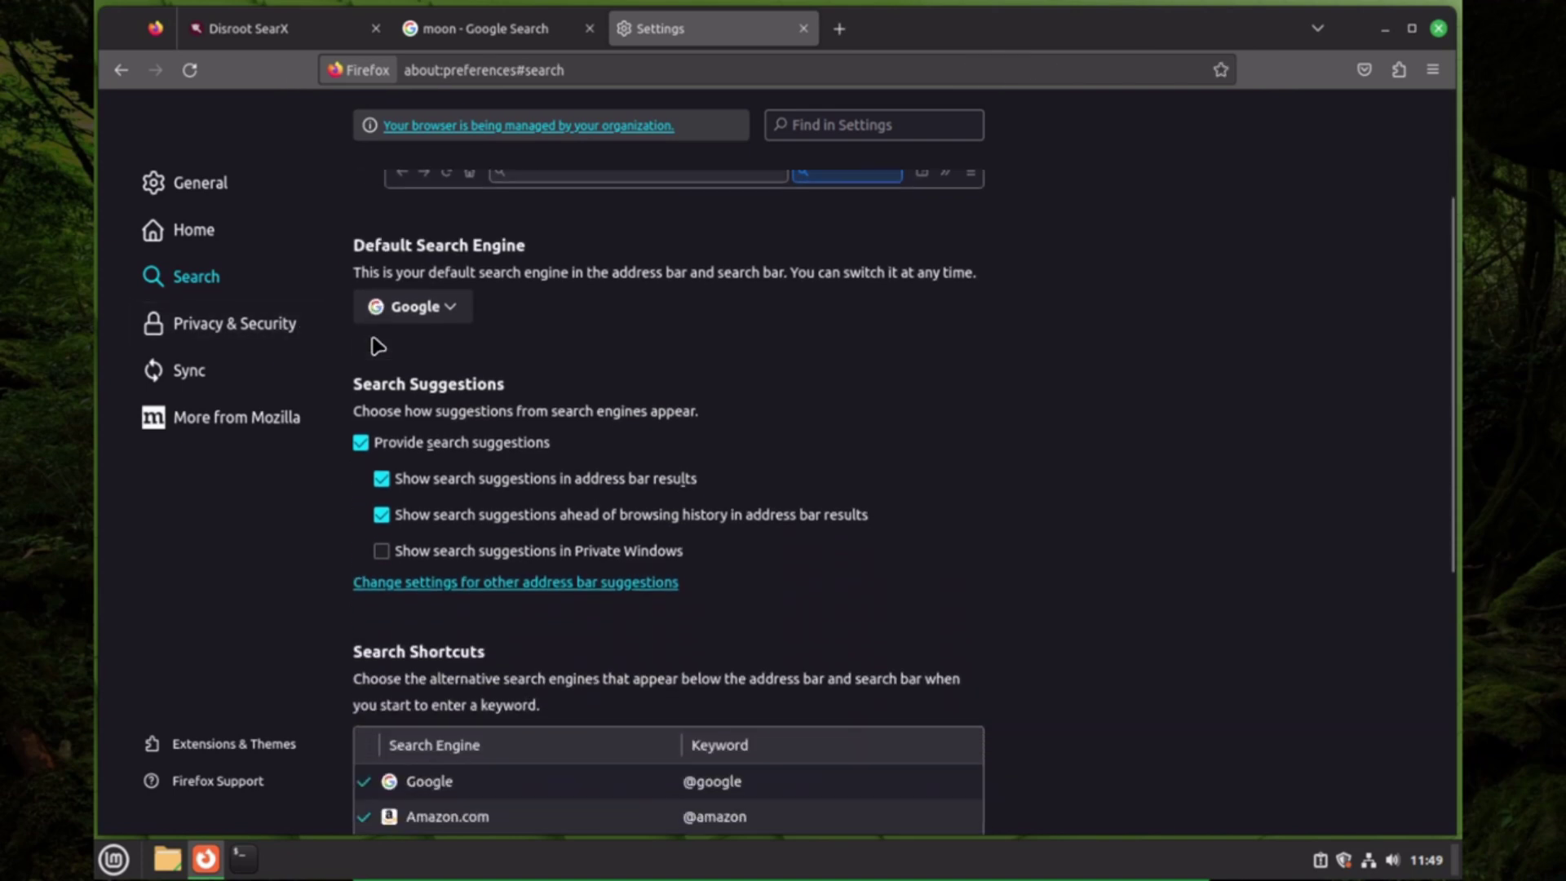
left_click(453, 308)
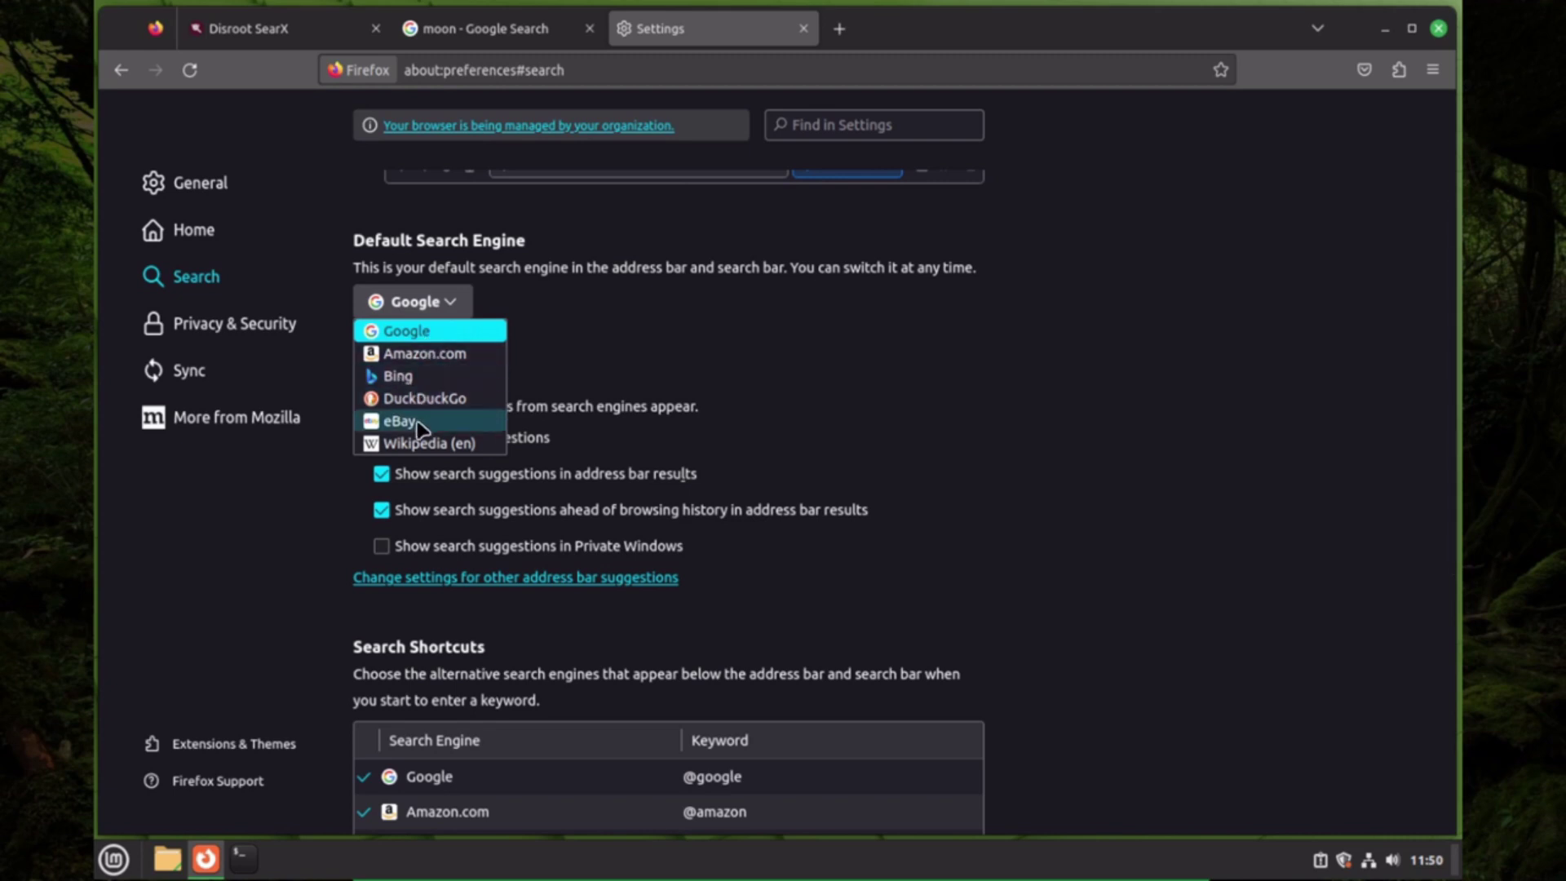
left_click(643, 359)
Step: Disable the Google, Amazon.com, Bing, DuckDuckGo, eBay, Wikipedia (en), Bookmarks, Tabs and History search shortcuts
scroll(669, 360, "down", 3)
scroll(704, 359, "down", 5)
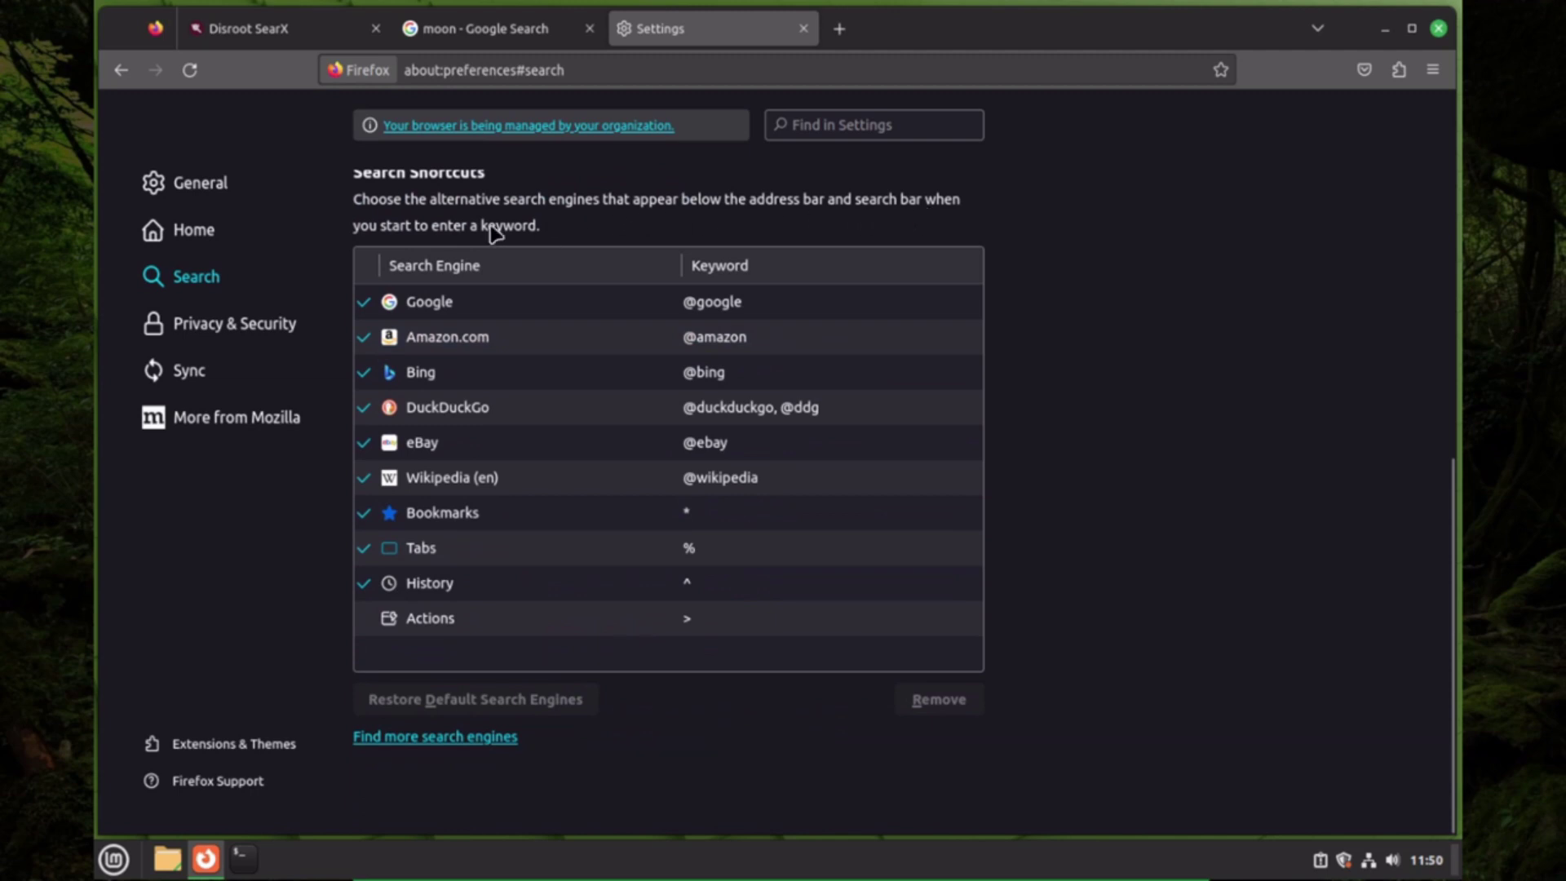
left_click_drag(469, 410, 368, 305)
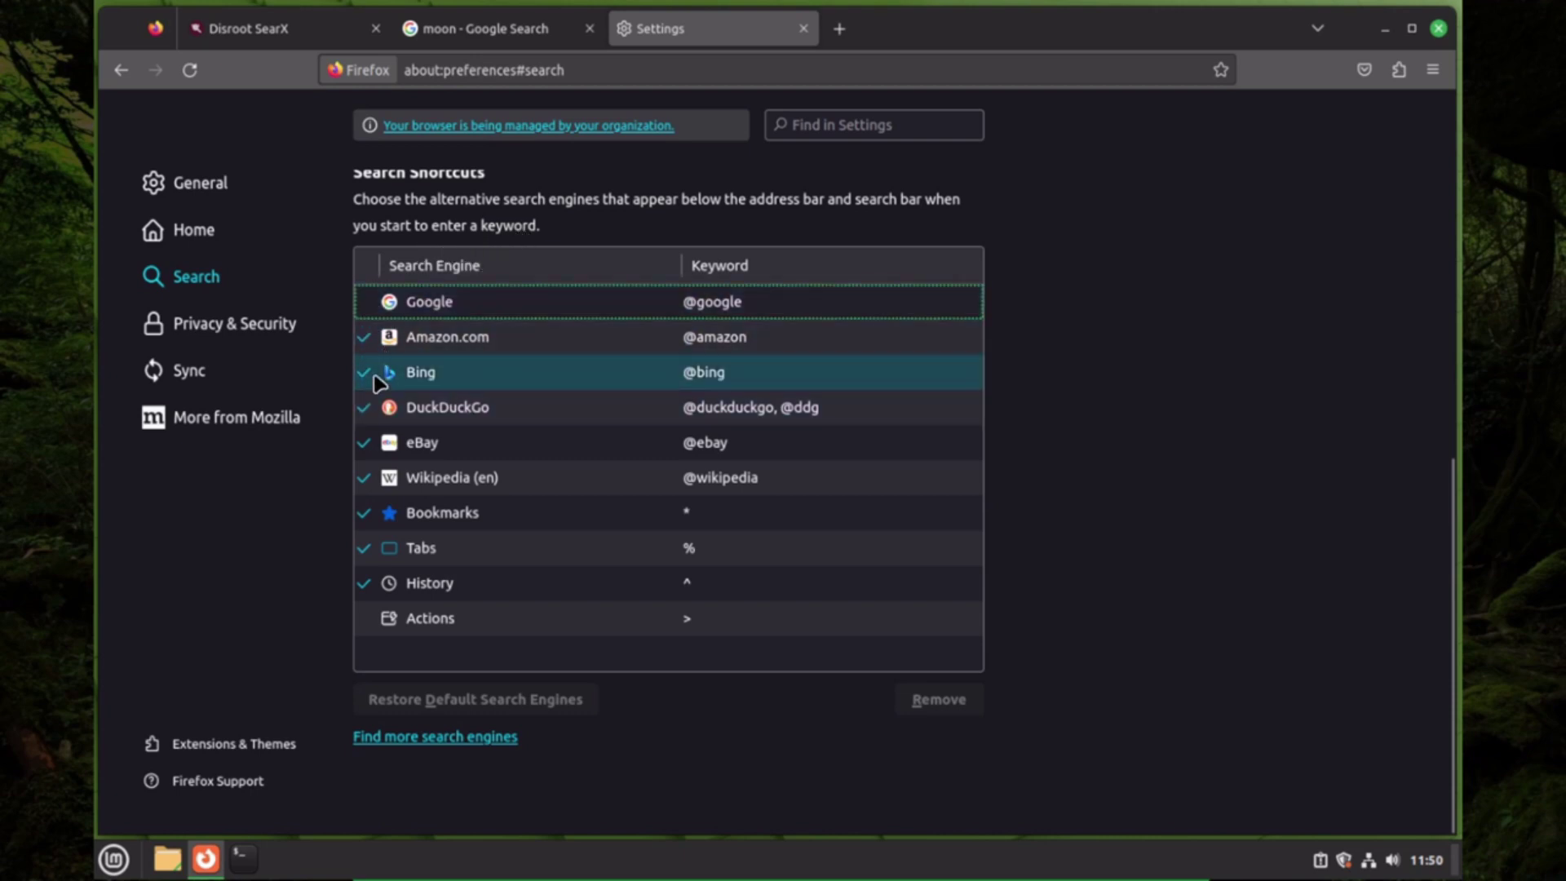
left_click(368, 338)
left_click(364, 375)
left_click(363, 408)
left_click(364, 443)
left_click(364, 478)
left_click(364, 513)
left_click(365, 548)
left_click(367, 584)
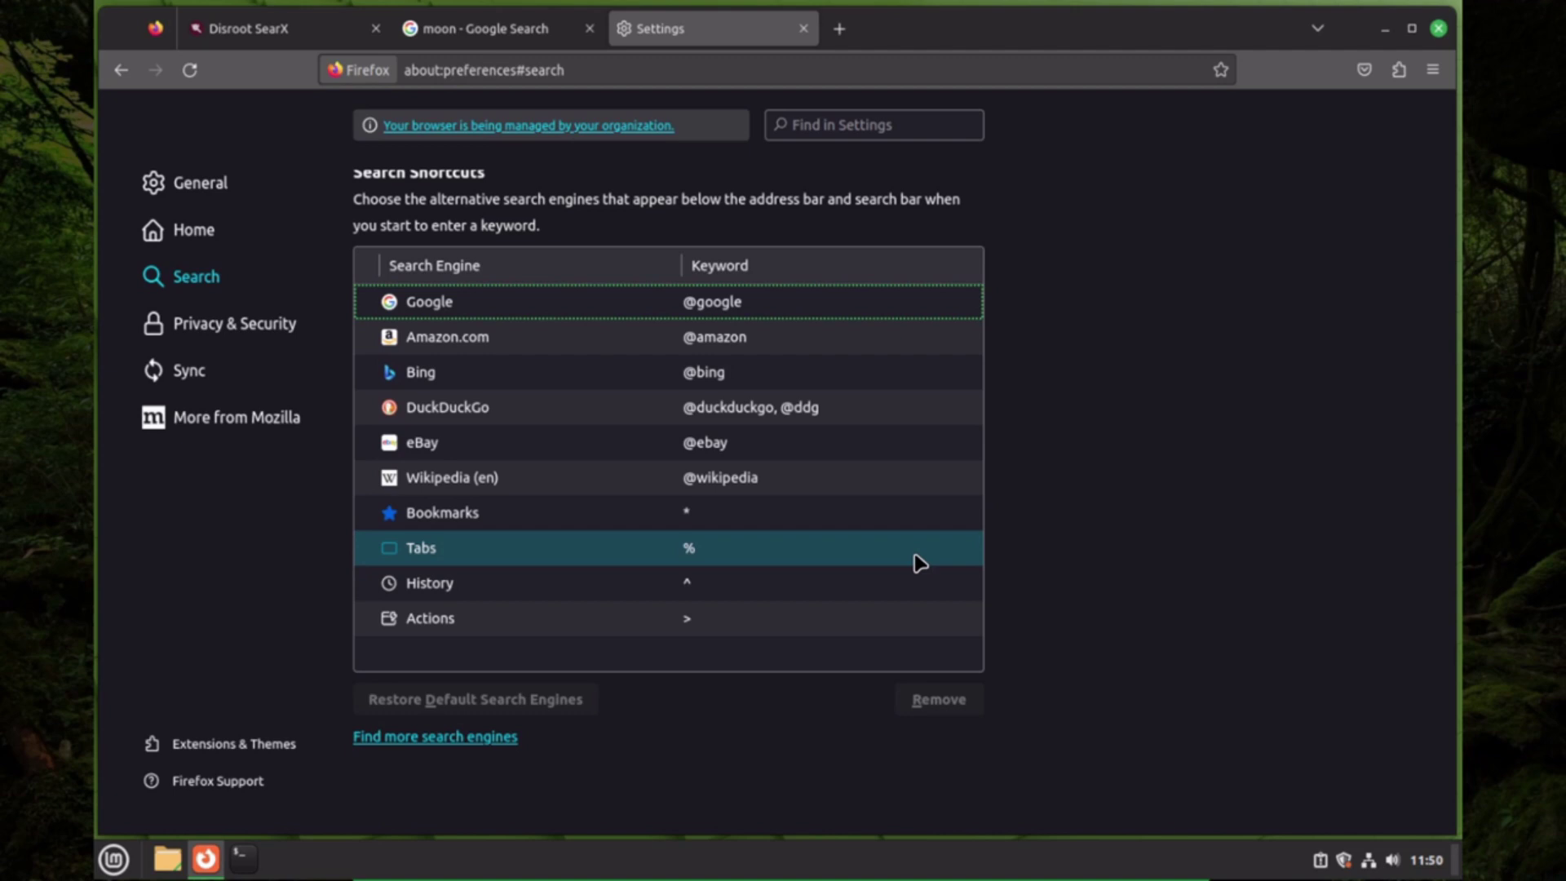
Step: Revisit the Searx and Google results tabs, and open a new blank tab
left_click(249, 29)
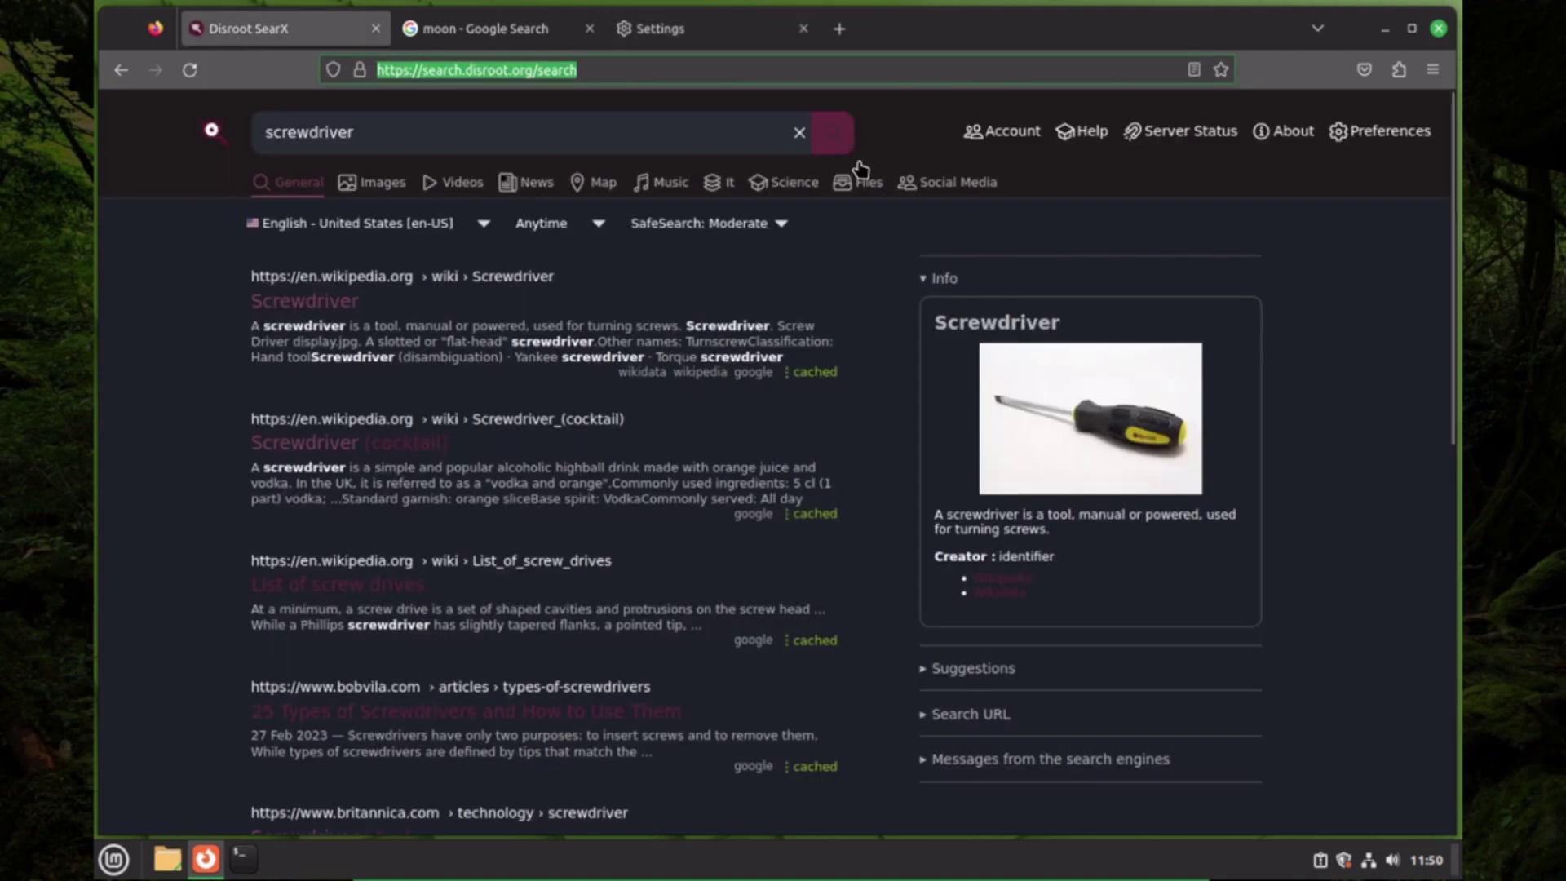
left_click(478, 37)
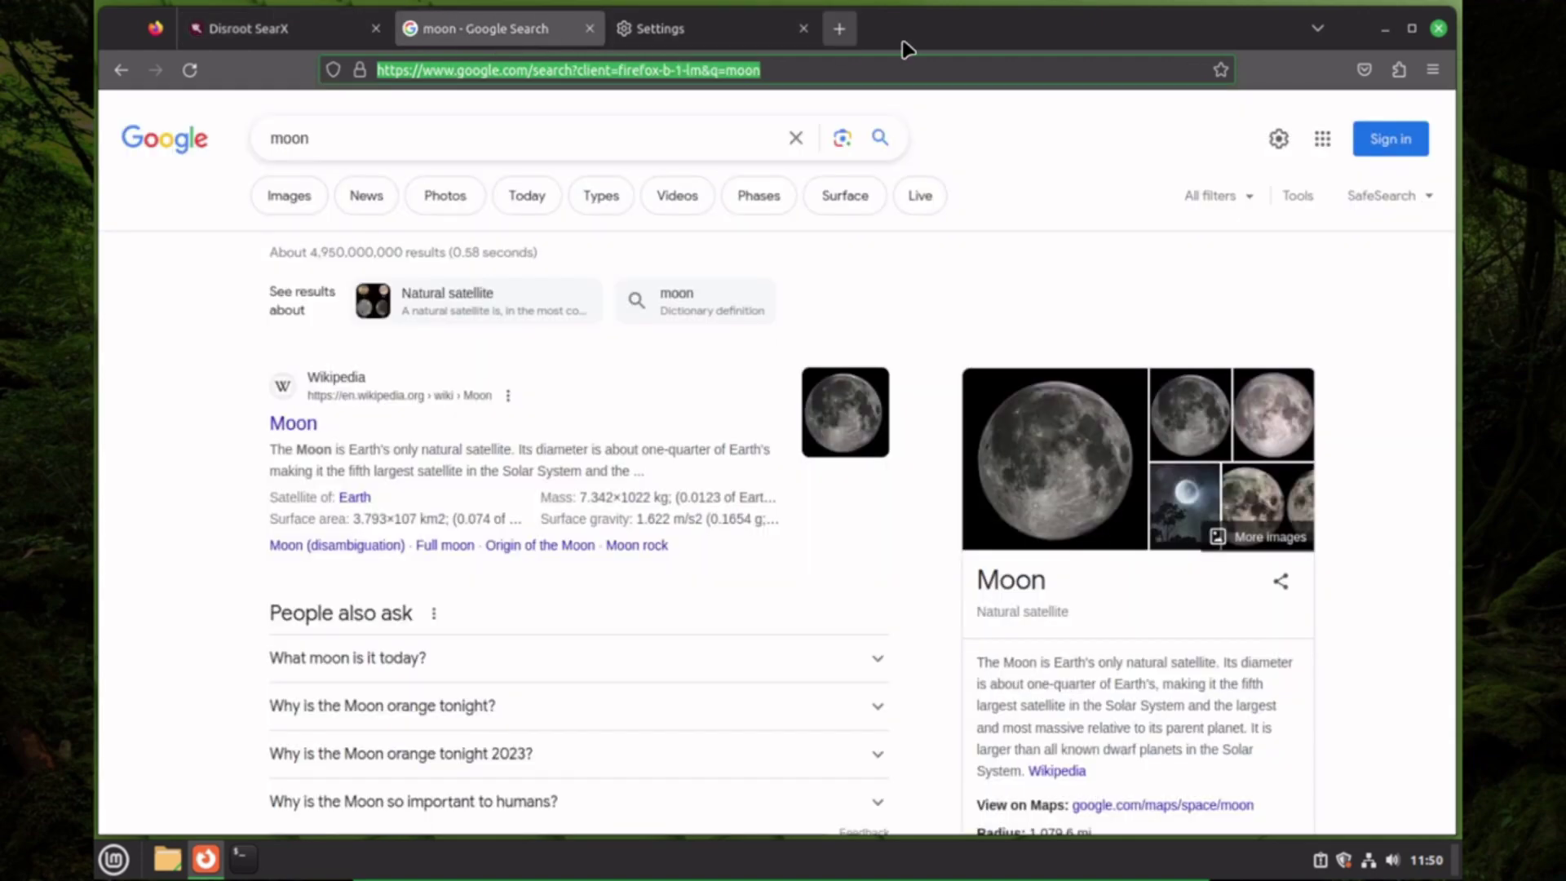
left_click(840, 34)
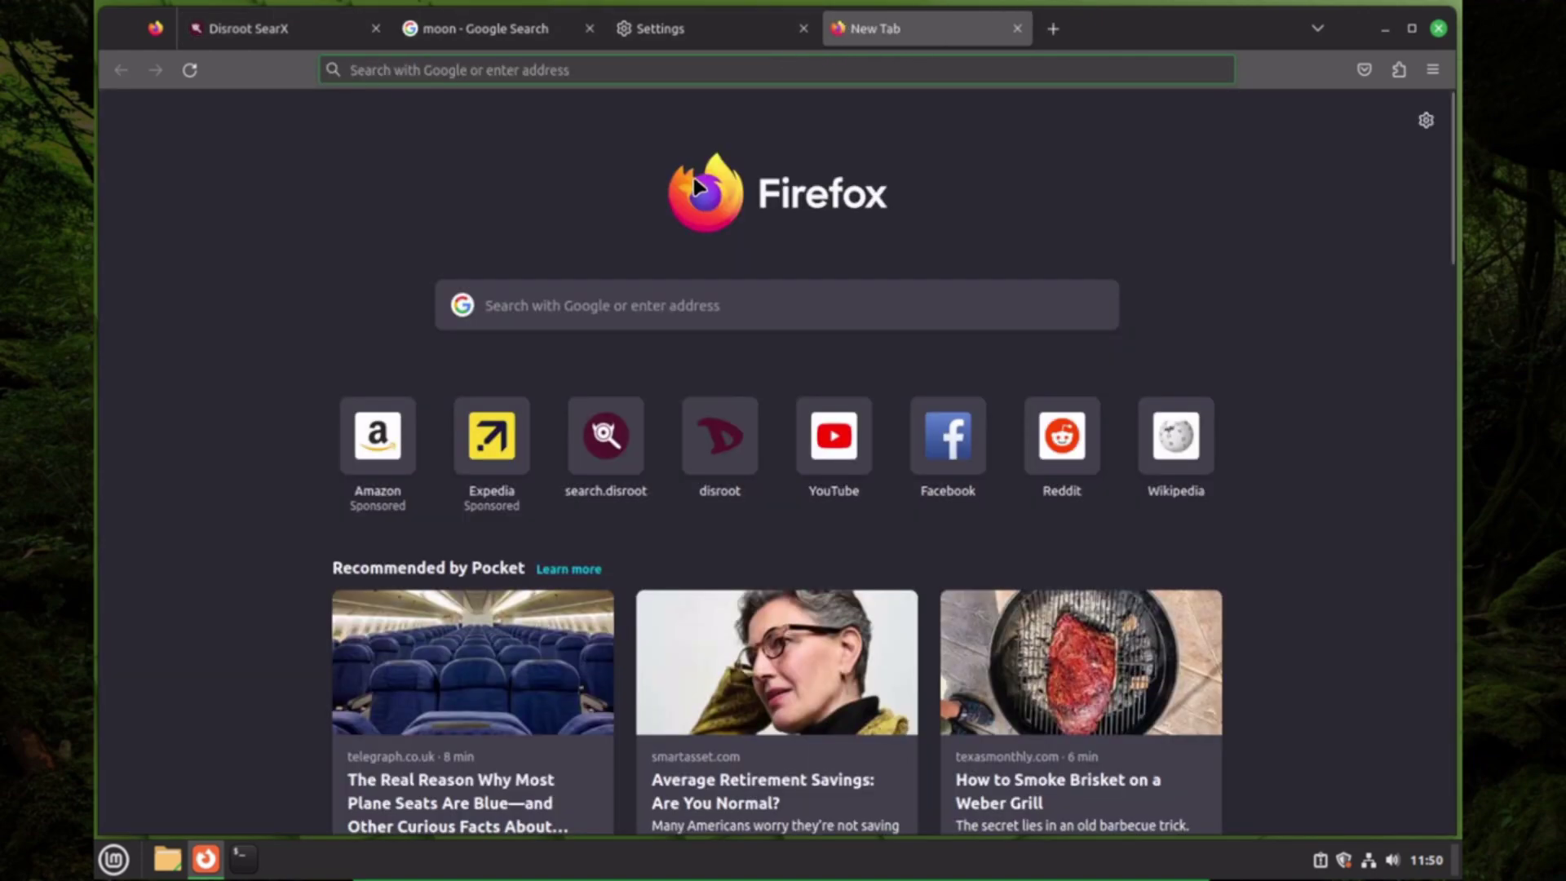
Step: Try to open serch.disroot.org in the new tab
type("serch")
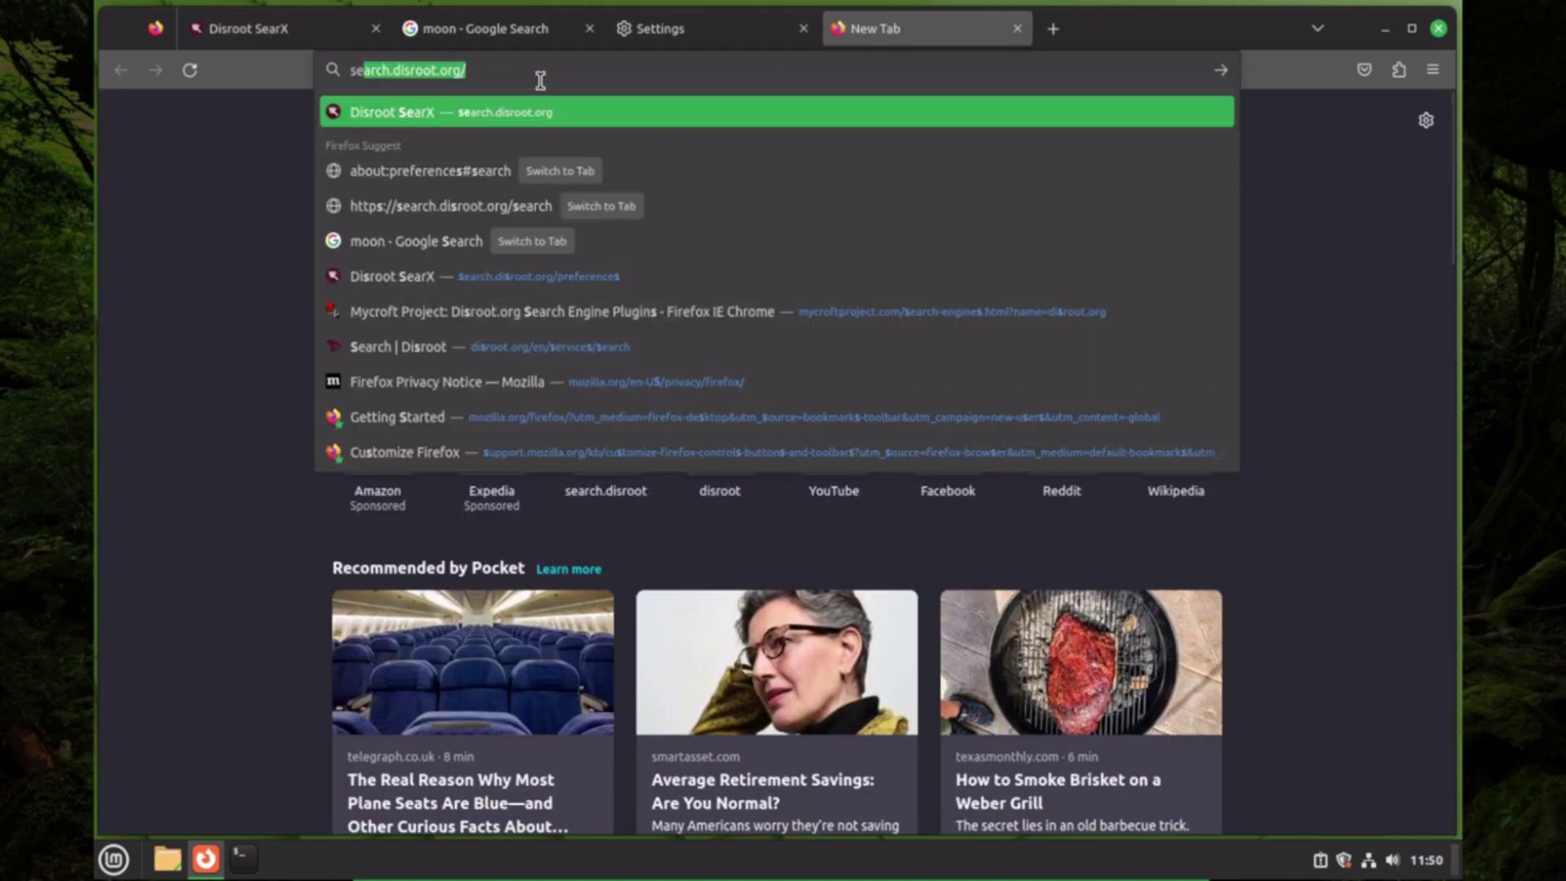
type(".disrtoo")
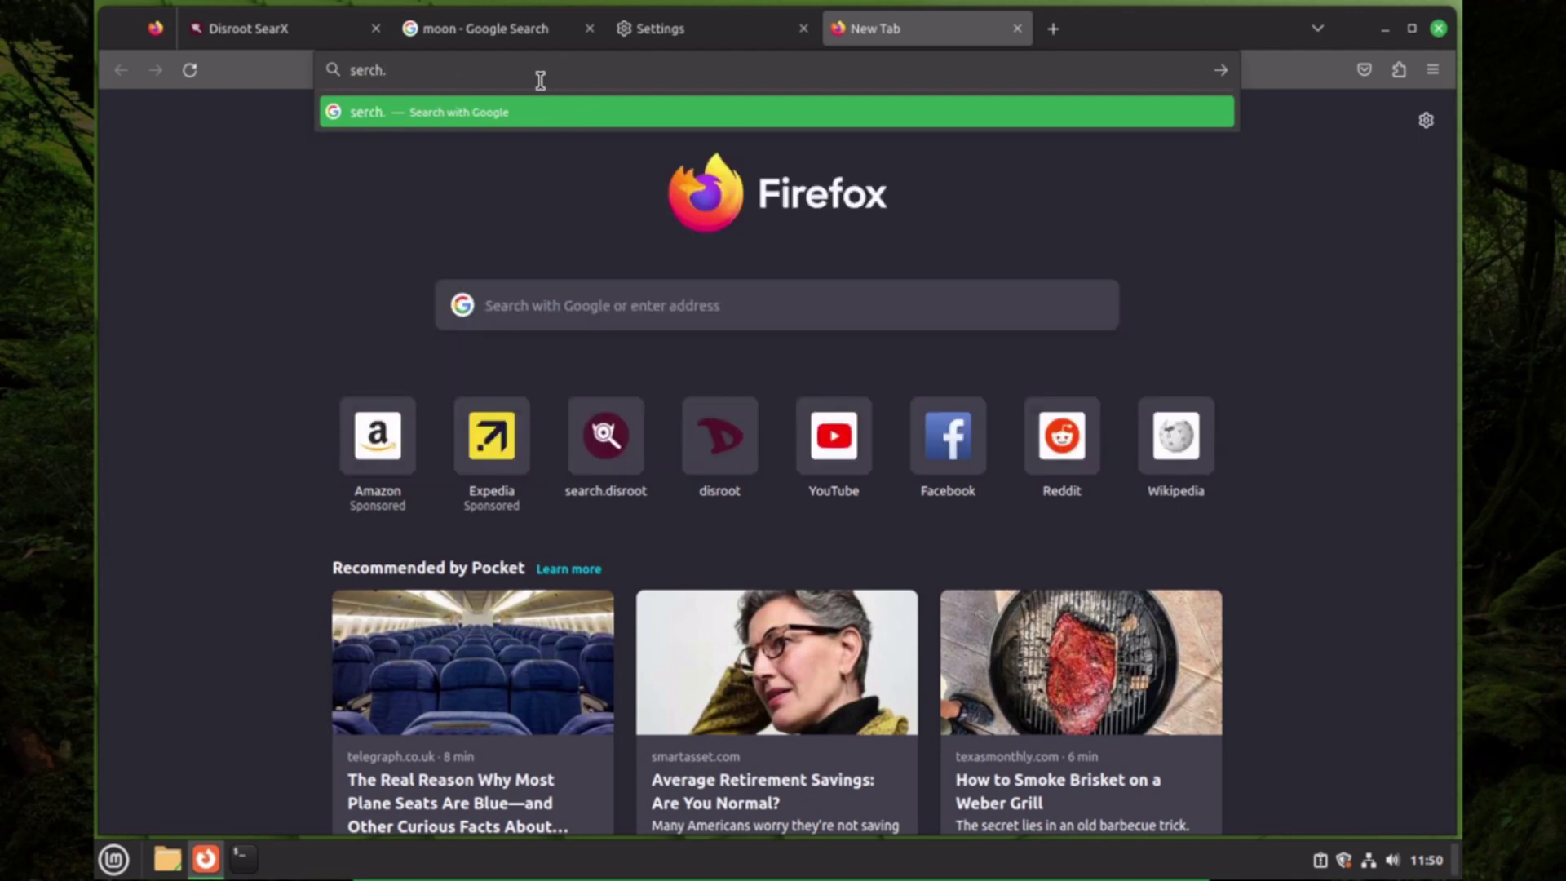
key("BackSpace")
key("BackSpace")
key("BackSpace")
type("oot.org")
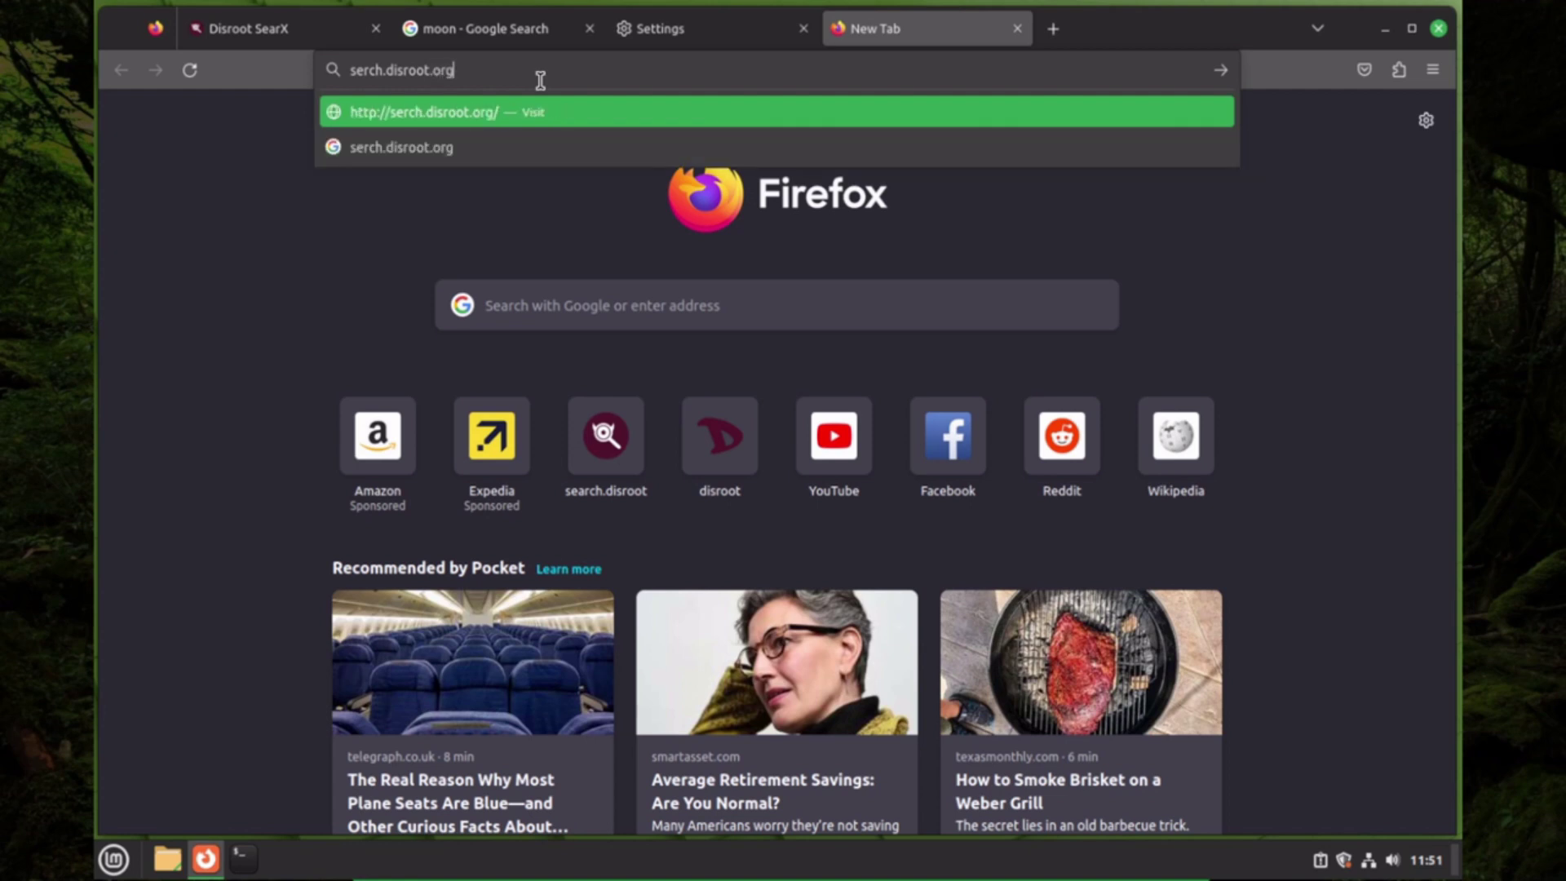
key("Return")
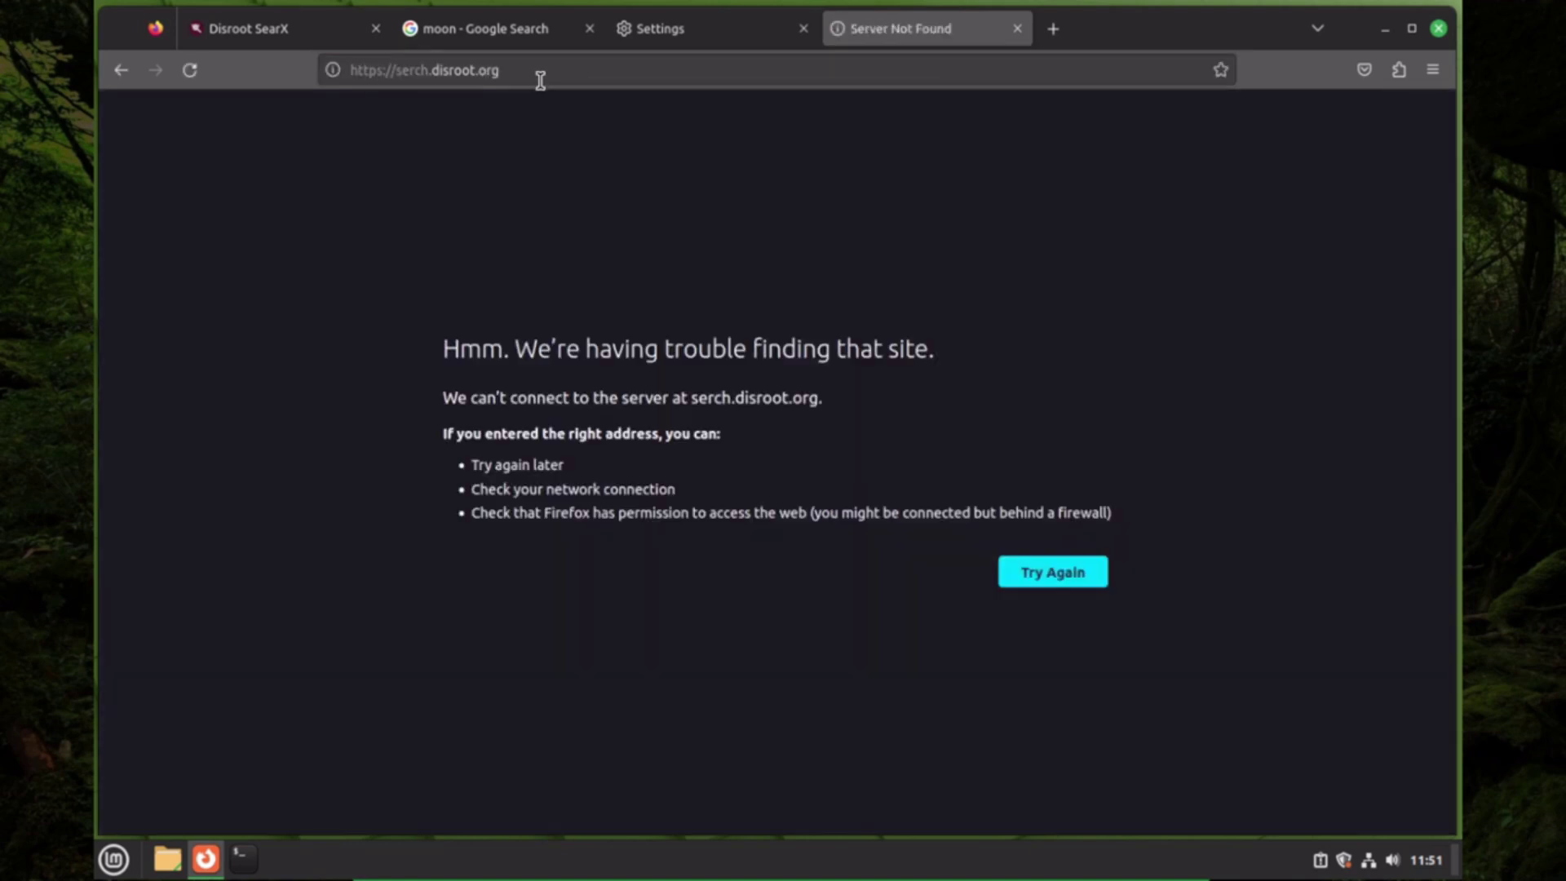
left_click(420, 71)
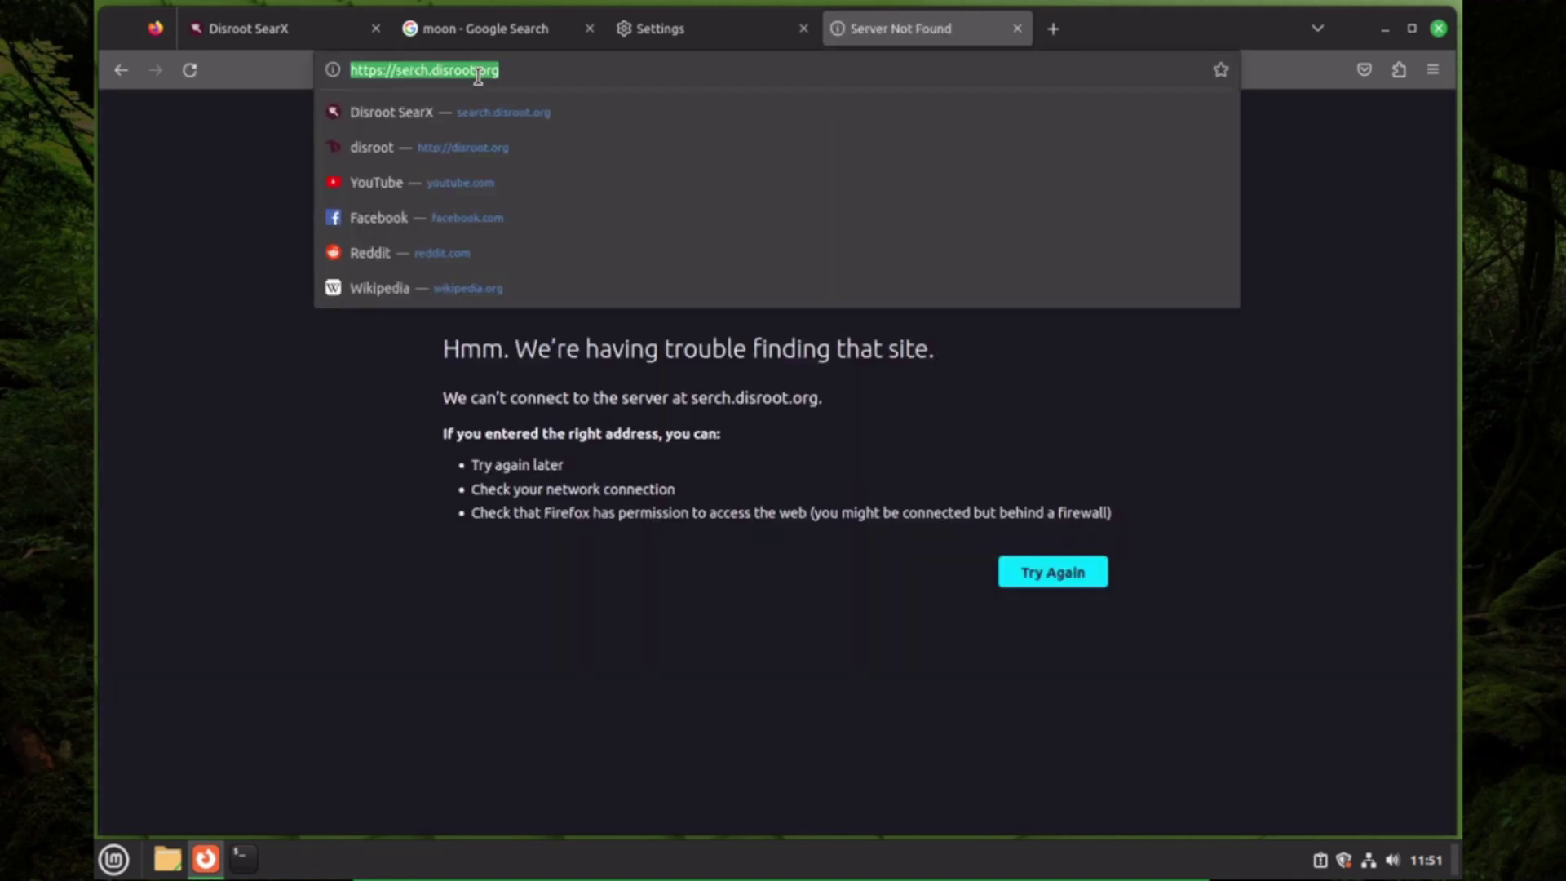
key("Home")
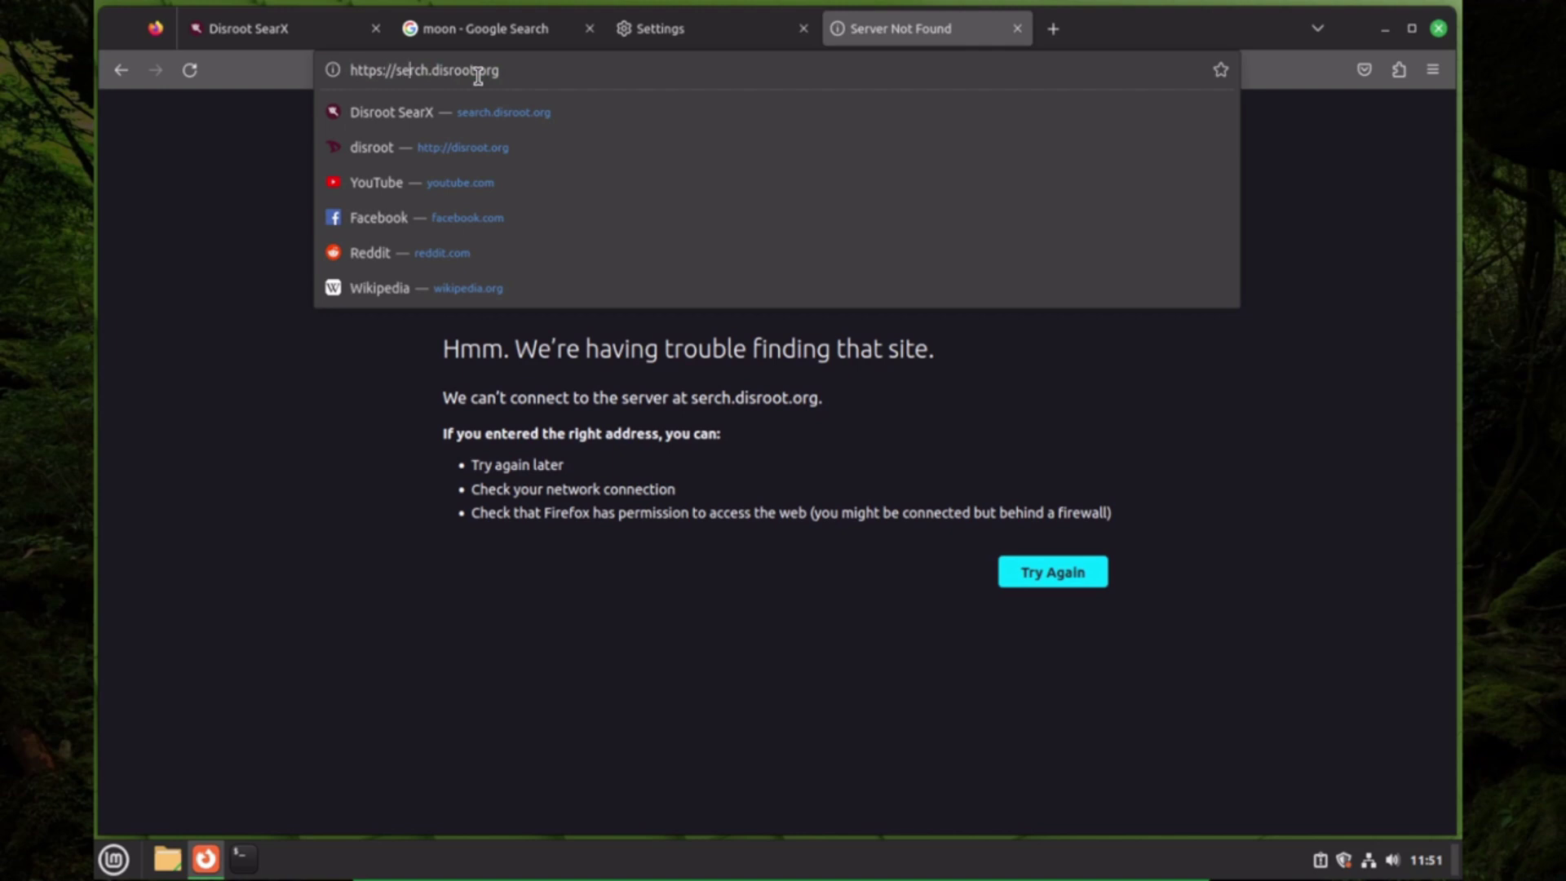
type("a")
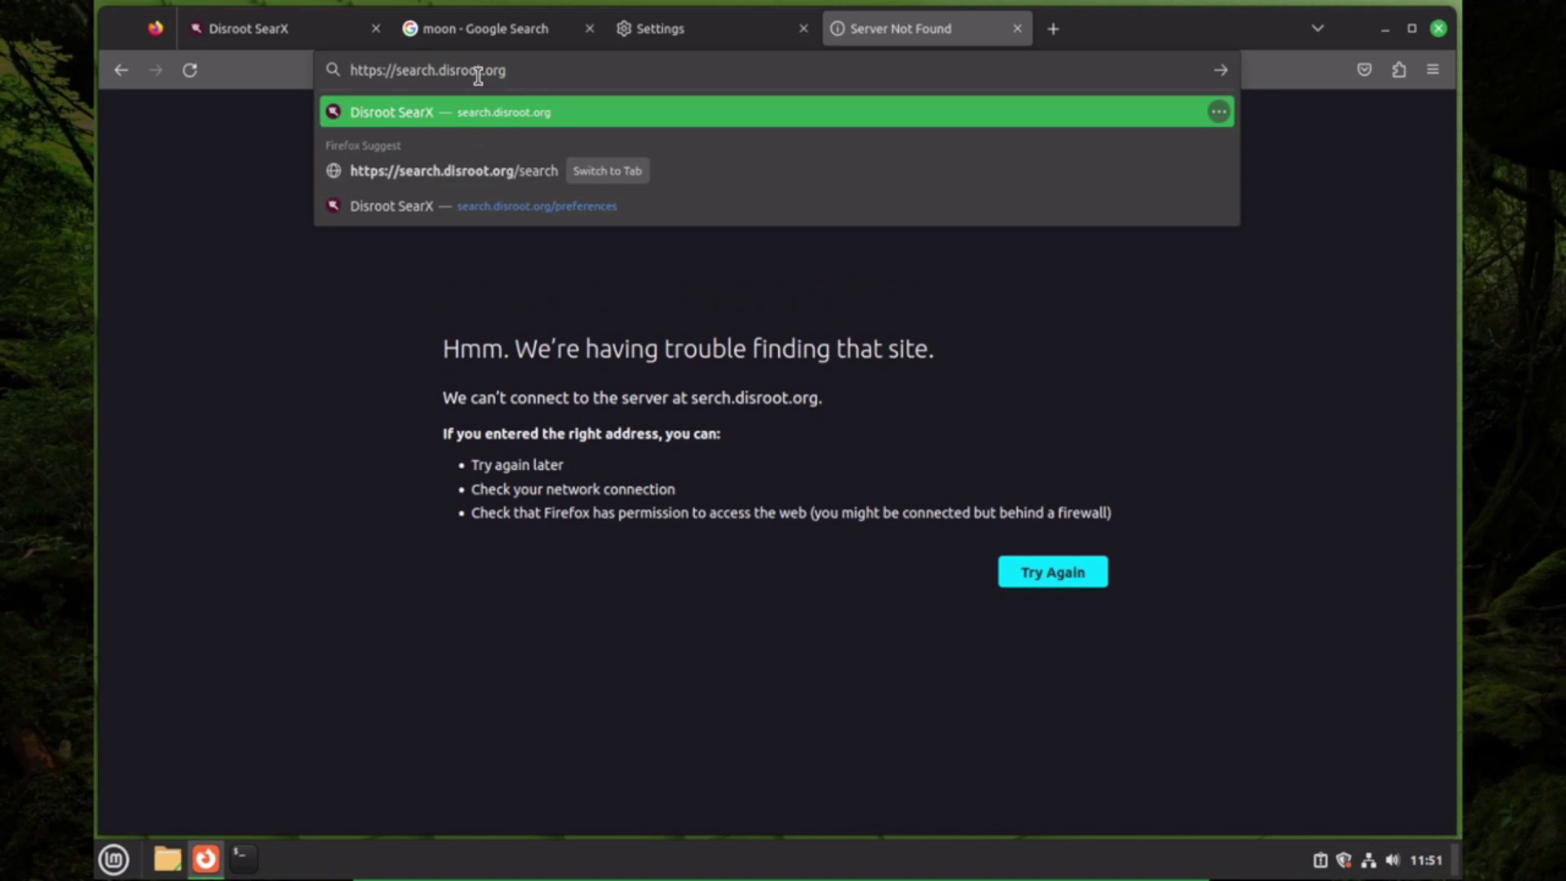
key("Return")
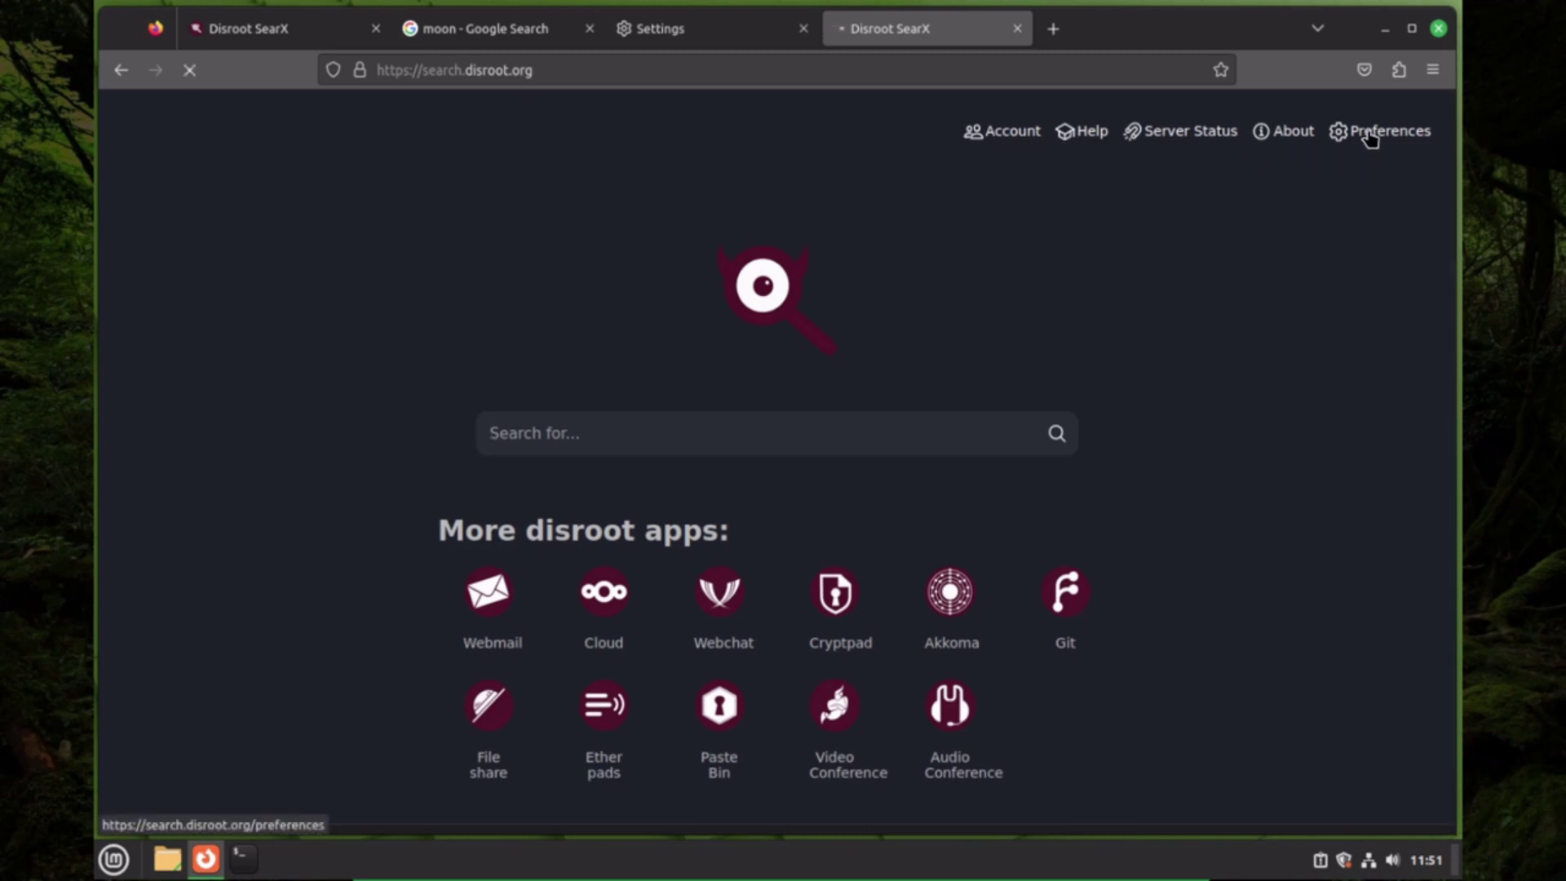
Step: Open the Disroot SearX preferences and look through the general search engines it can use
left_click(1371, 138)
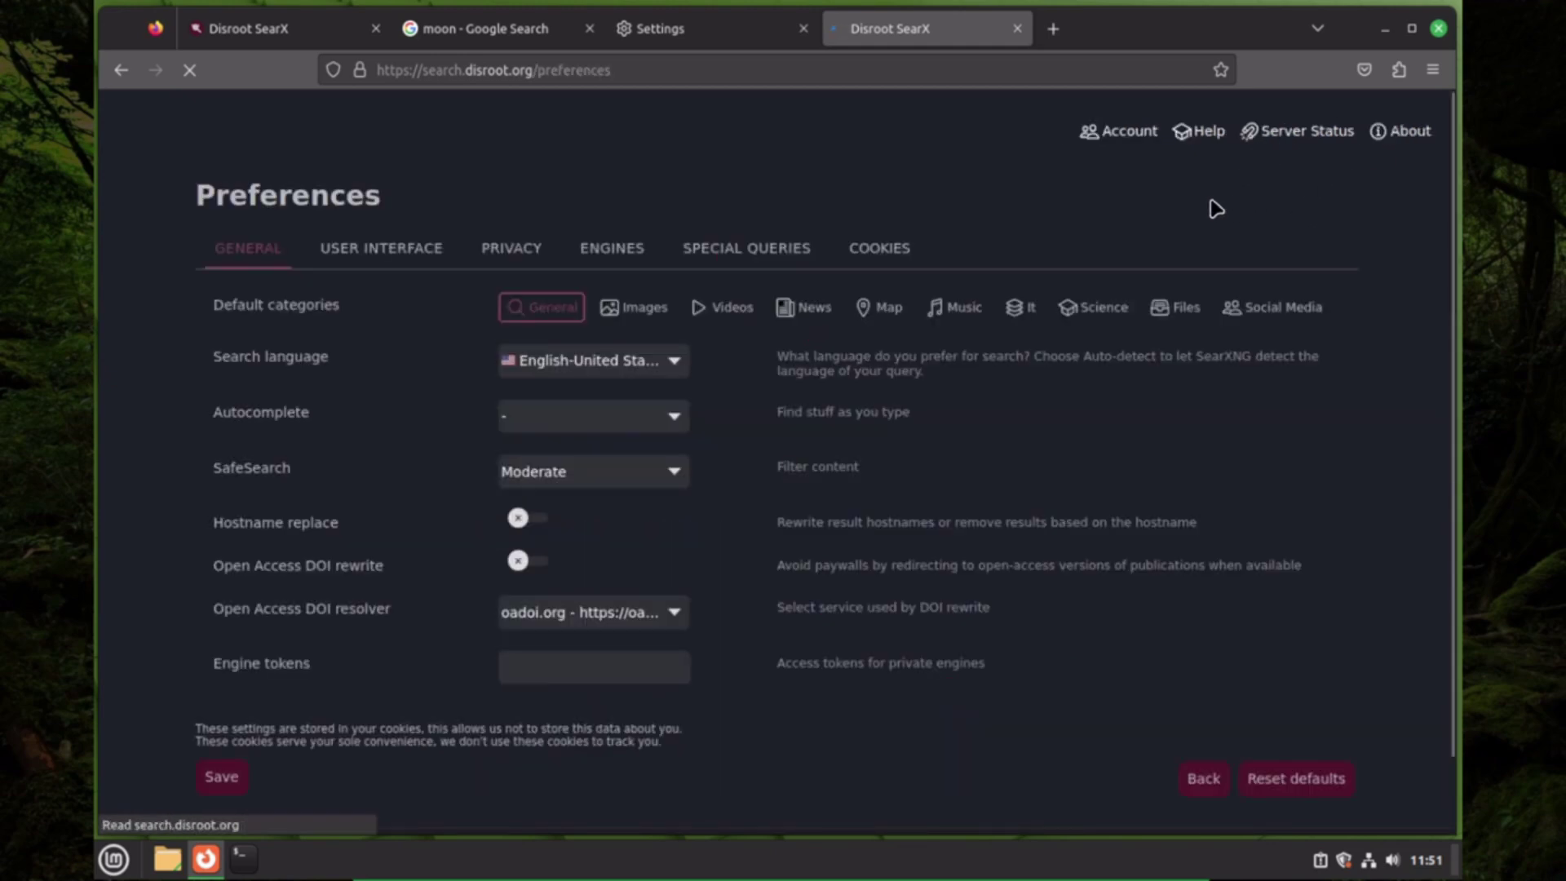
left_click(623, 257)
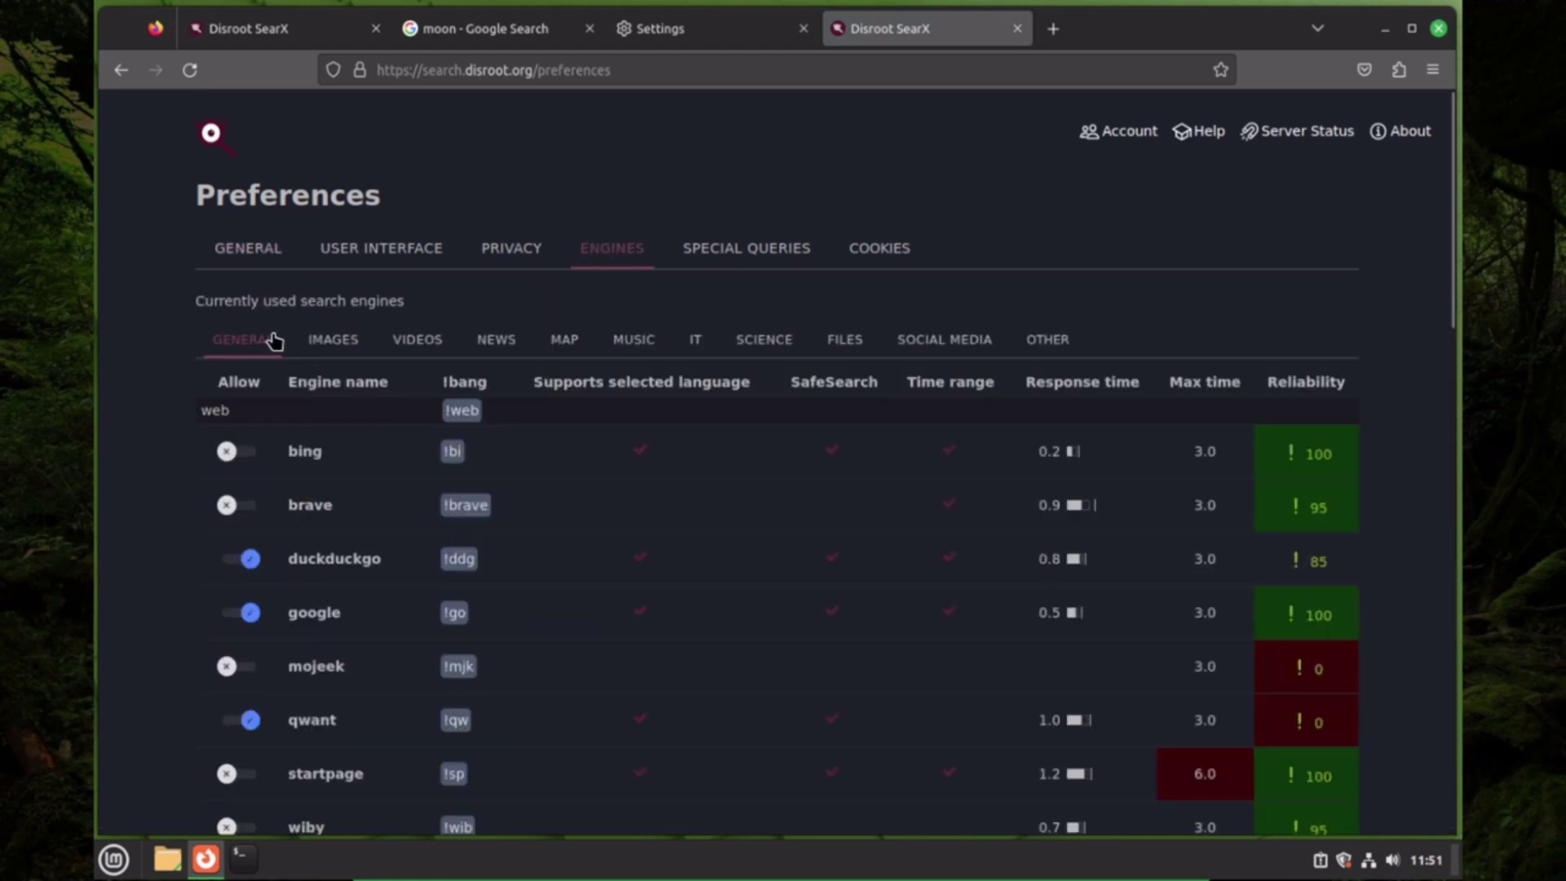
scroll(278, 339, "down", 4)
scroll(285, 339, "down", 2)
scroll(307, 341, "up", 6)
Step: Open disroot.org in a new tab and go to its Search service page
left_click(1054, 30)
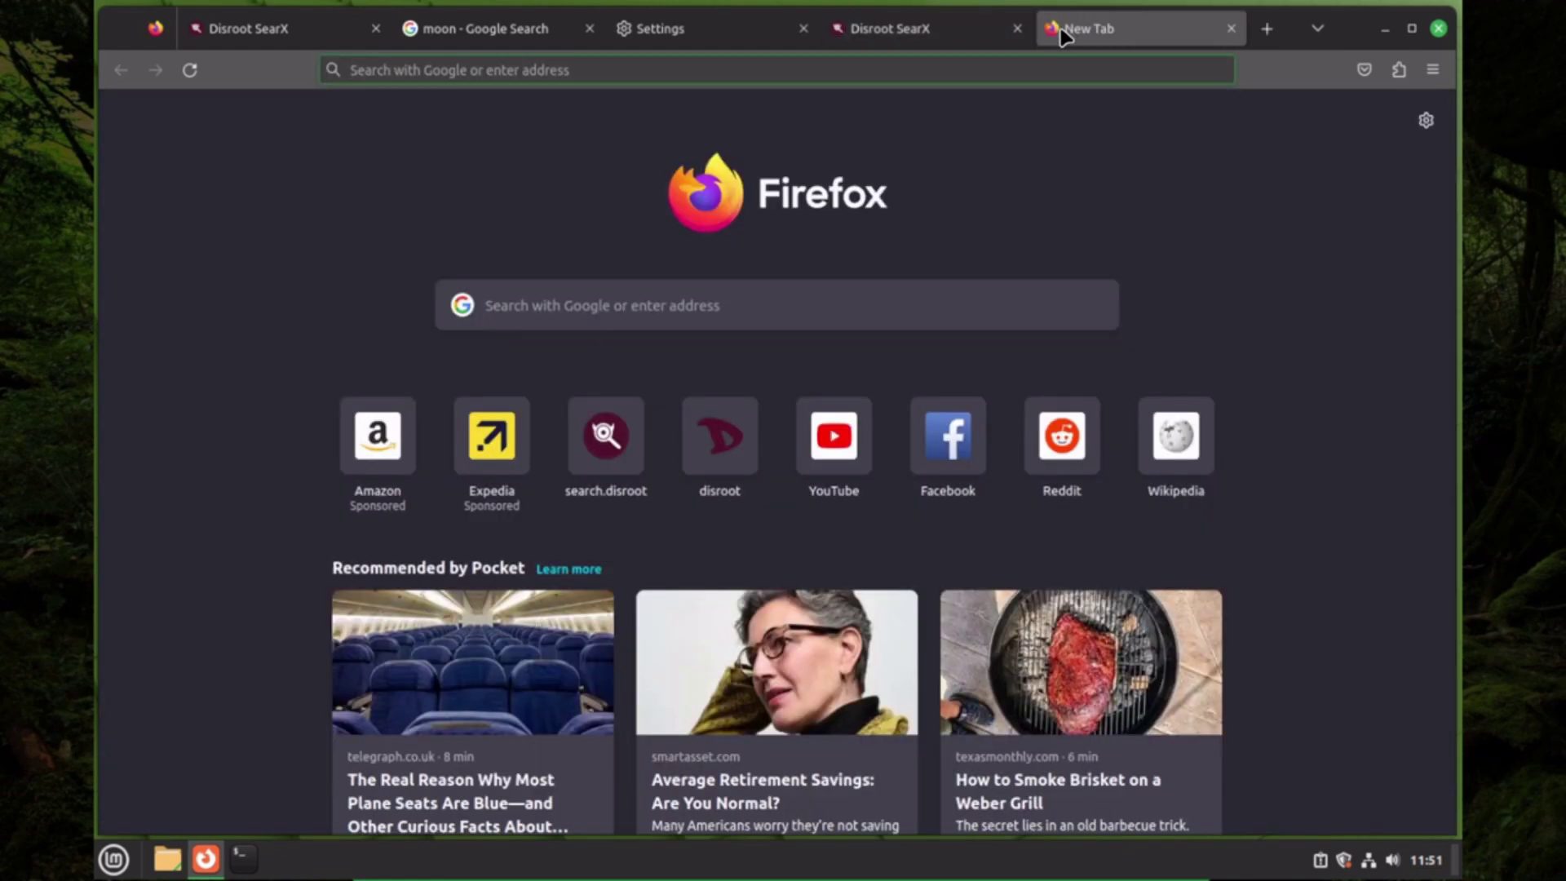
type("disroot.org/")
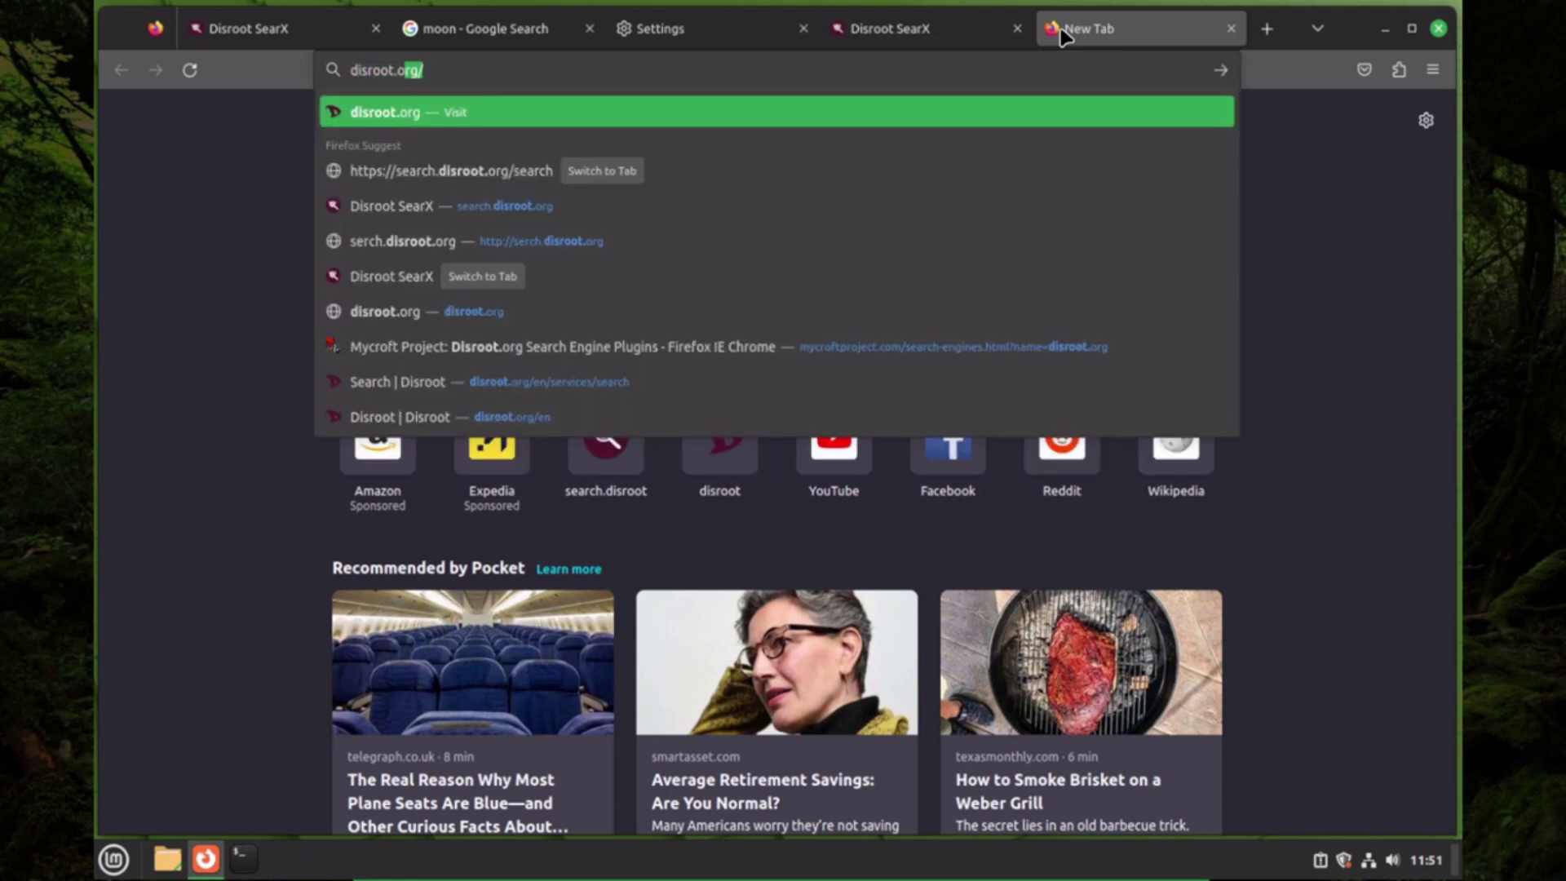
key("Return")
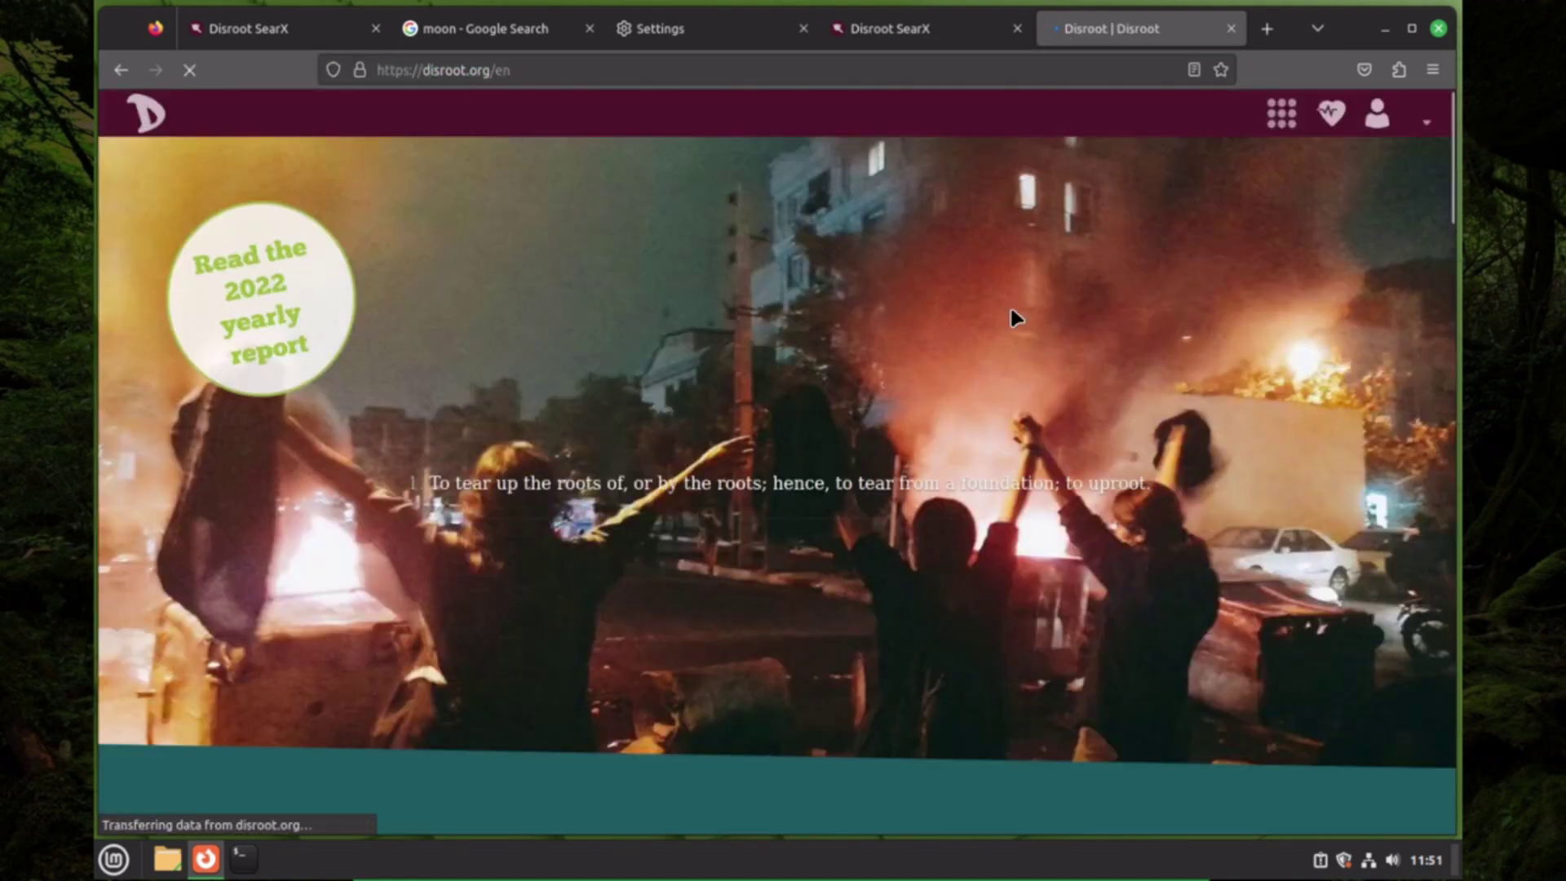
mouse_move(453, 113)
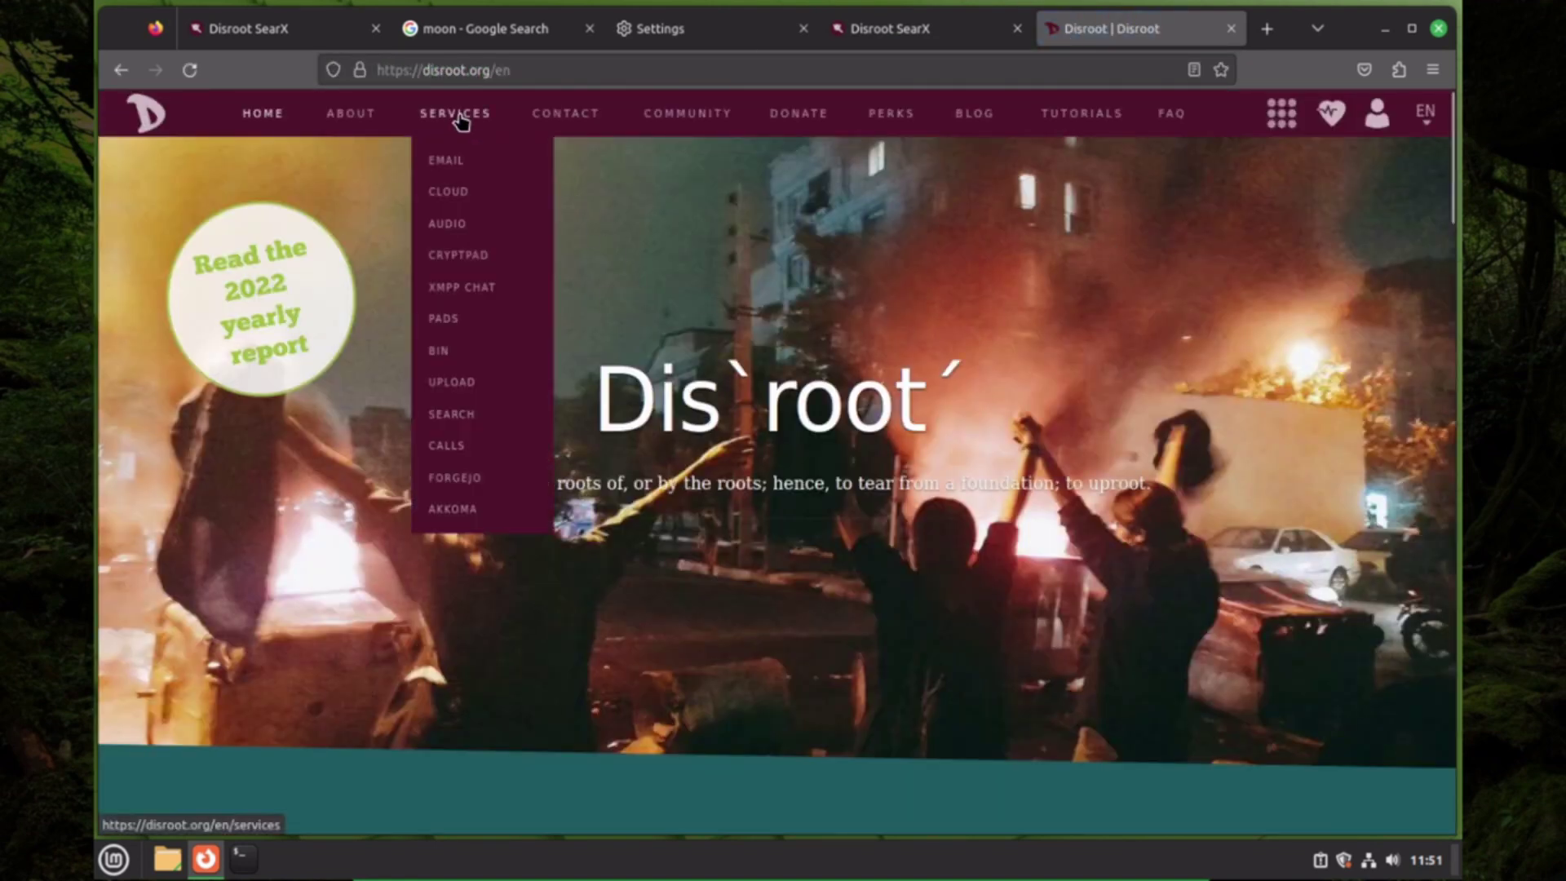
left_click(464, 416)
Step: Follow Disroot's browser plugin link to the Mycroft Project and open the install page of the first Disroot Search plugin
scroll(743, 398, "down", 6)
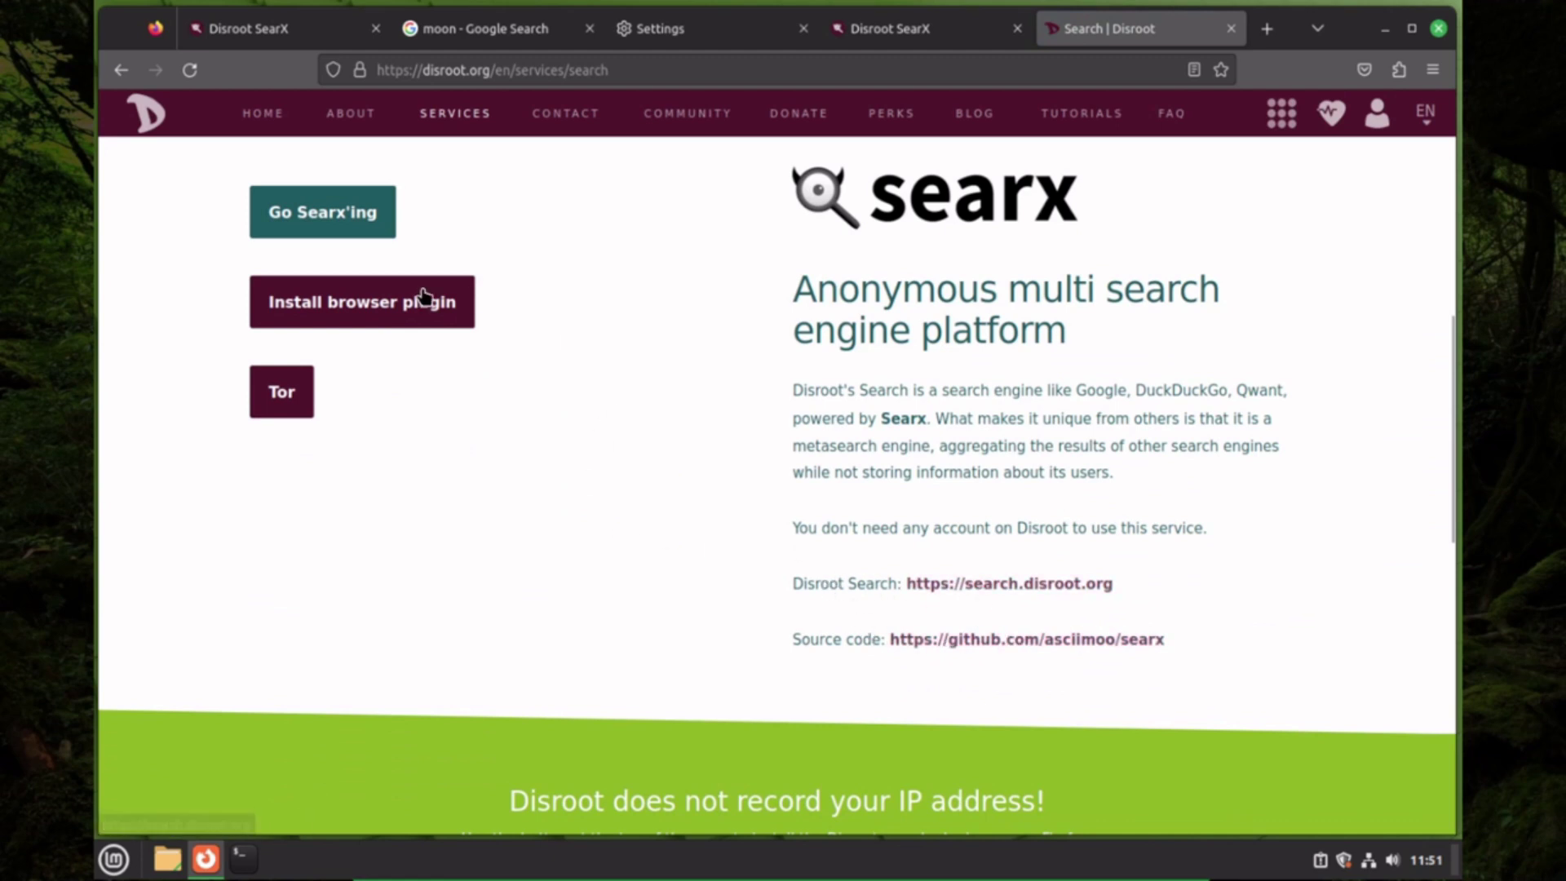
left_click(367, 315)
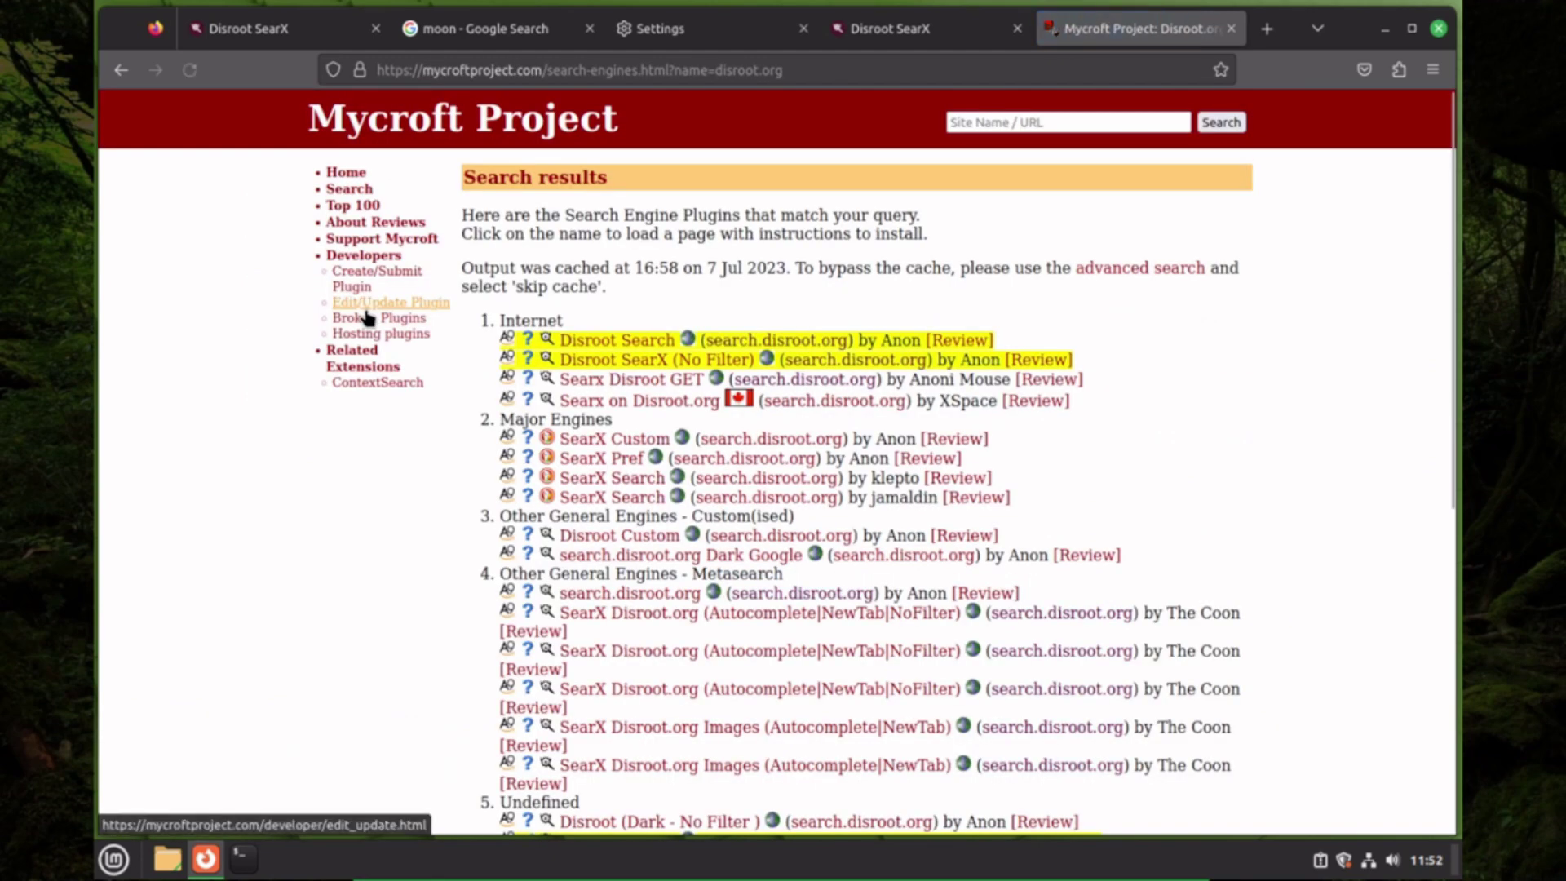
scroll(471, 345, "down", 2)
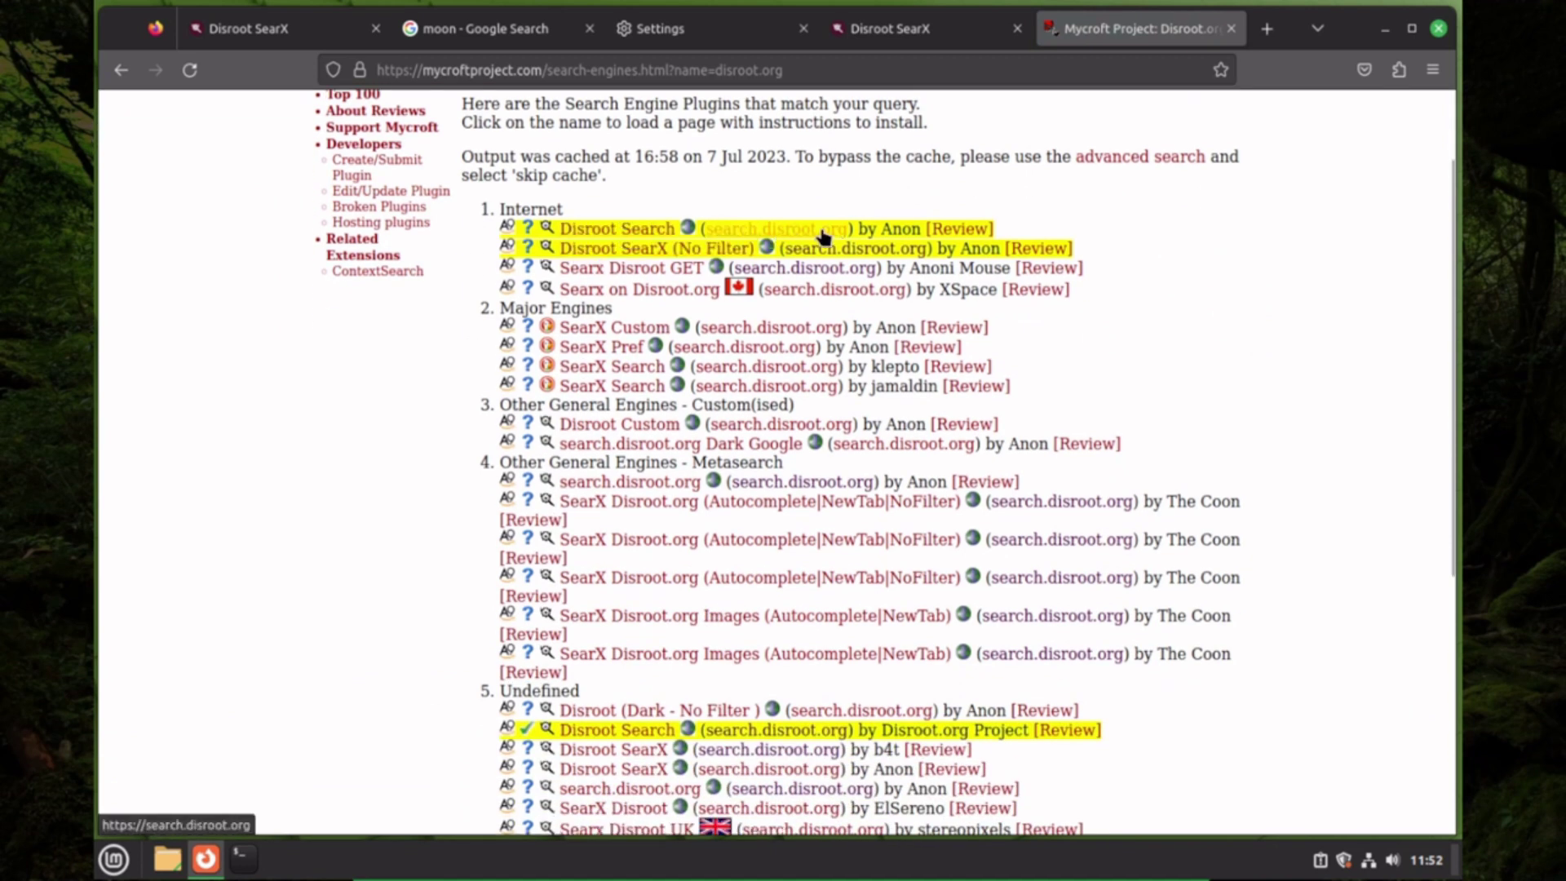
left_click(601, 230)
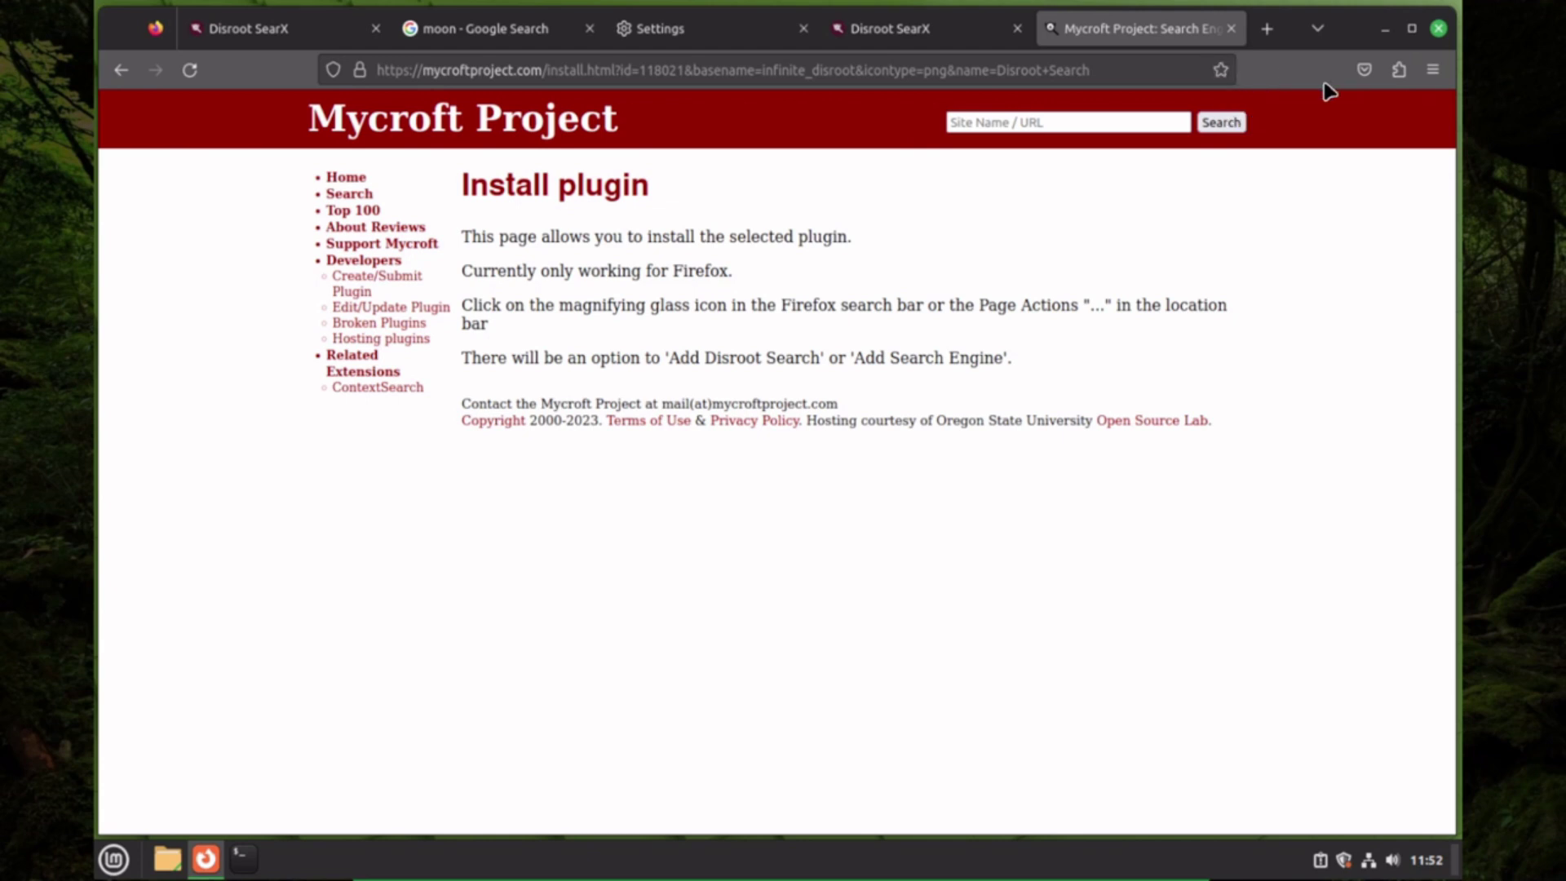
Step: Open the Add-ons Manager and search the add-ons site for "serx disroot"
left_click(1399, 72)
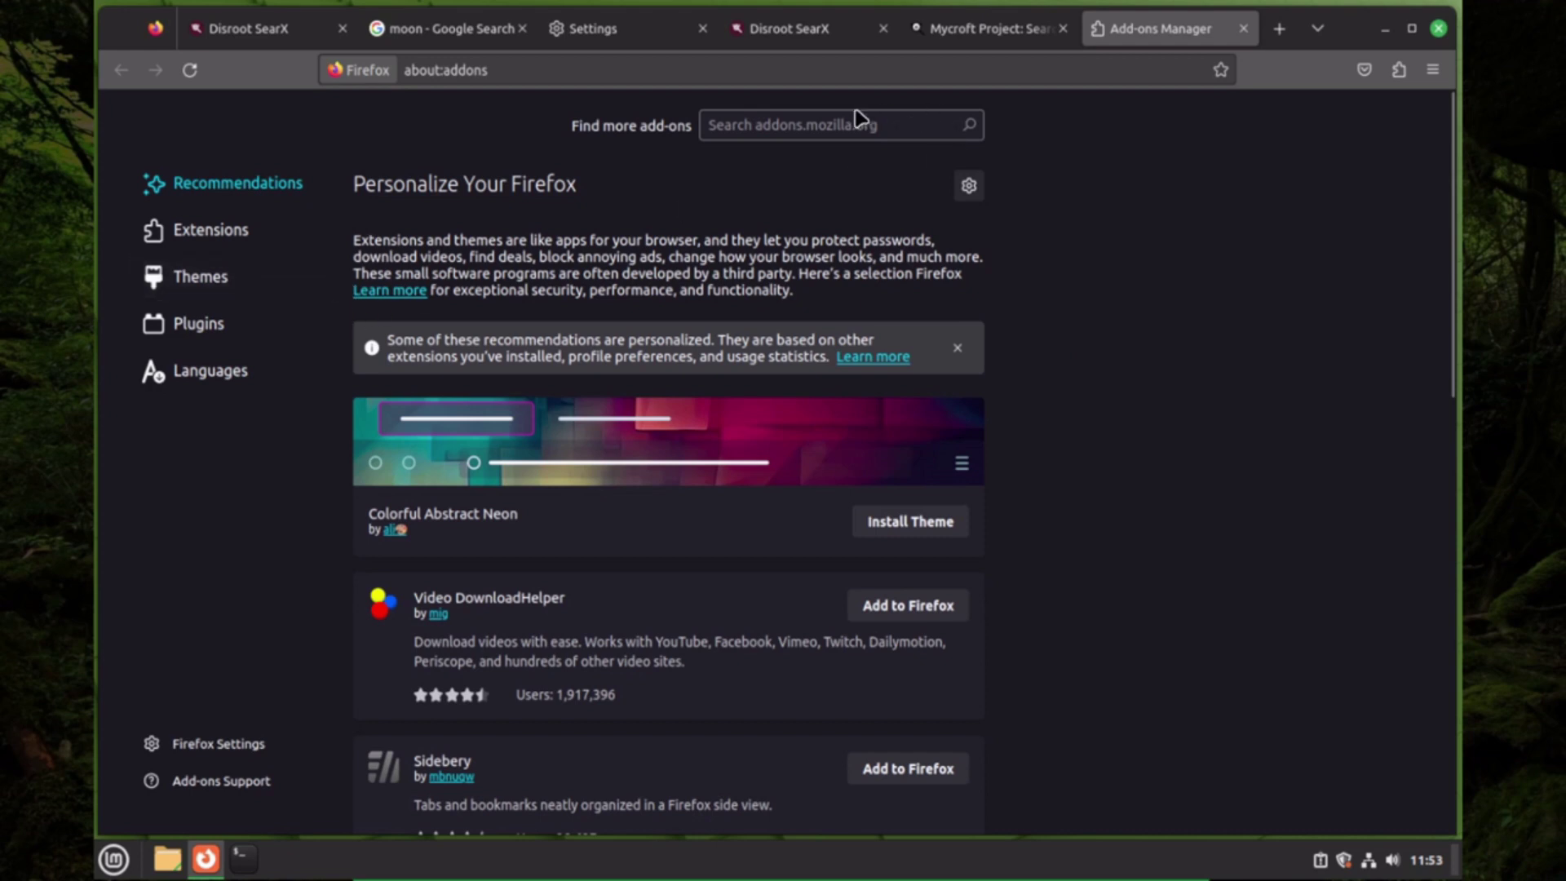
left_click(791, 133)
type("serx")
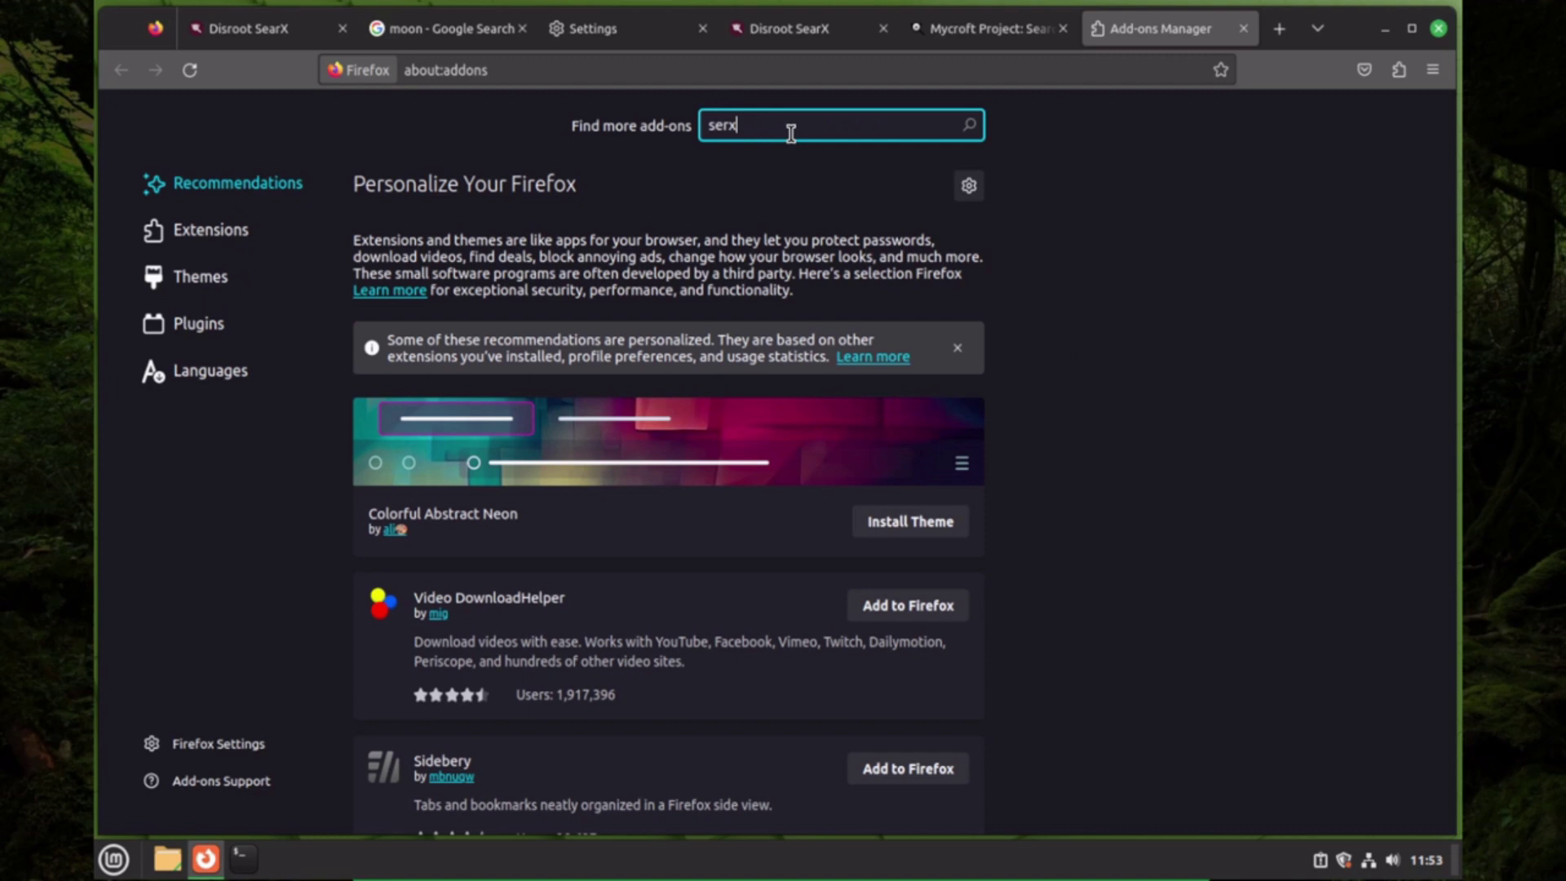
type(" disroot")
key("Return")
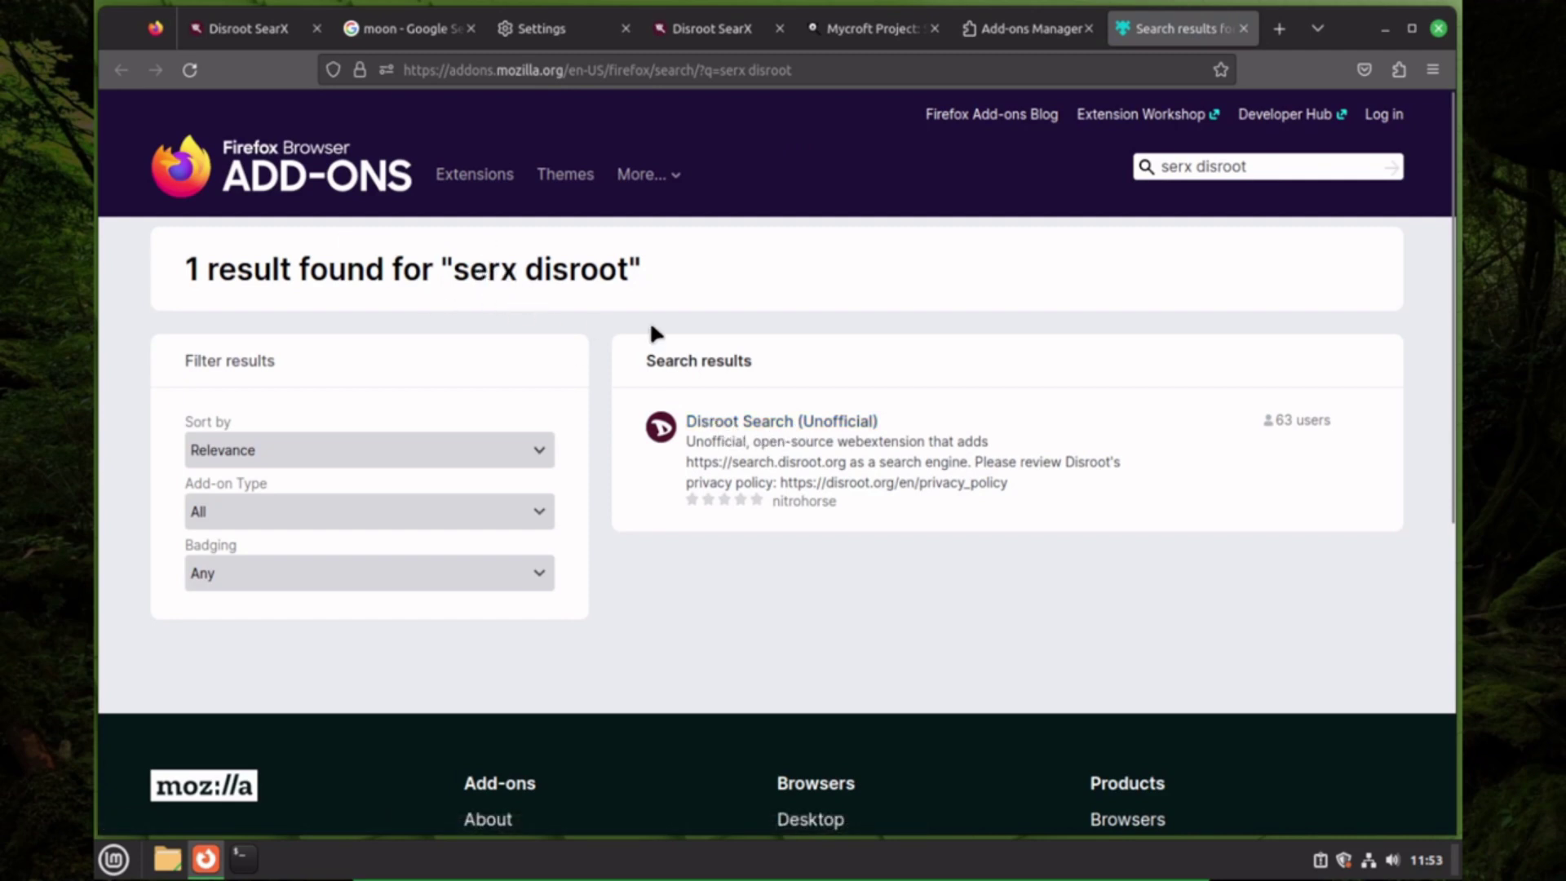
Step: Open the Disroot Search (Unofficial) add-on page and add the extension to Firefox
left_click(780, 423)
scroll(620, 398, "down", 2)
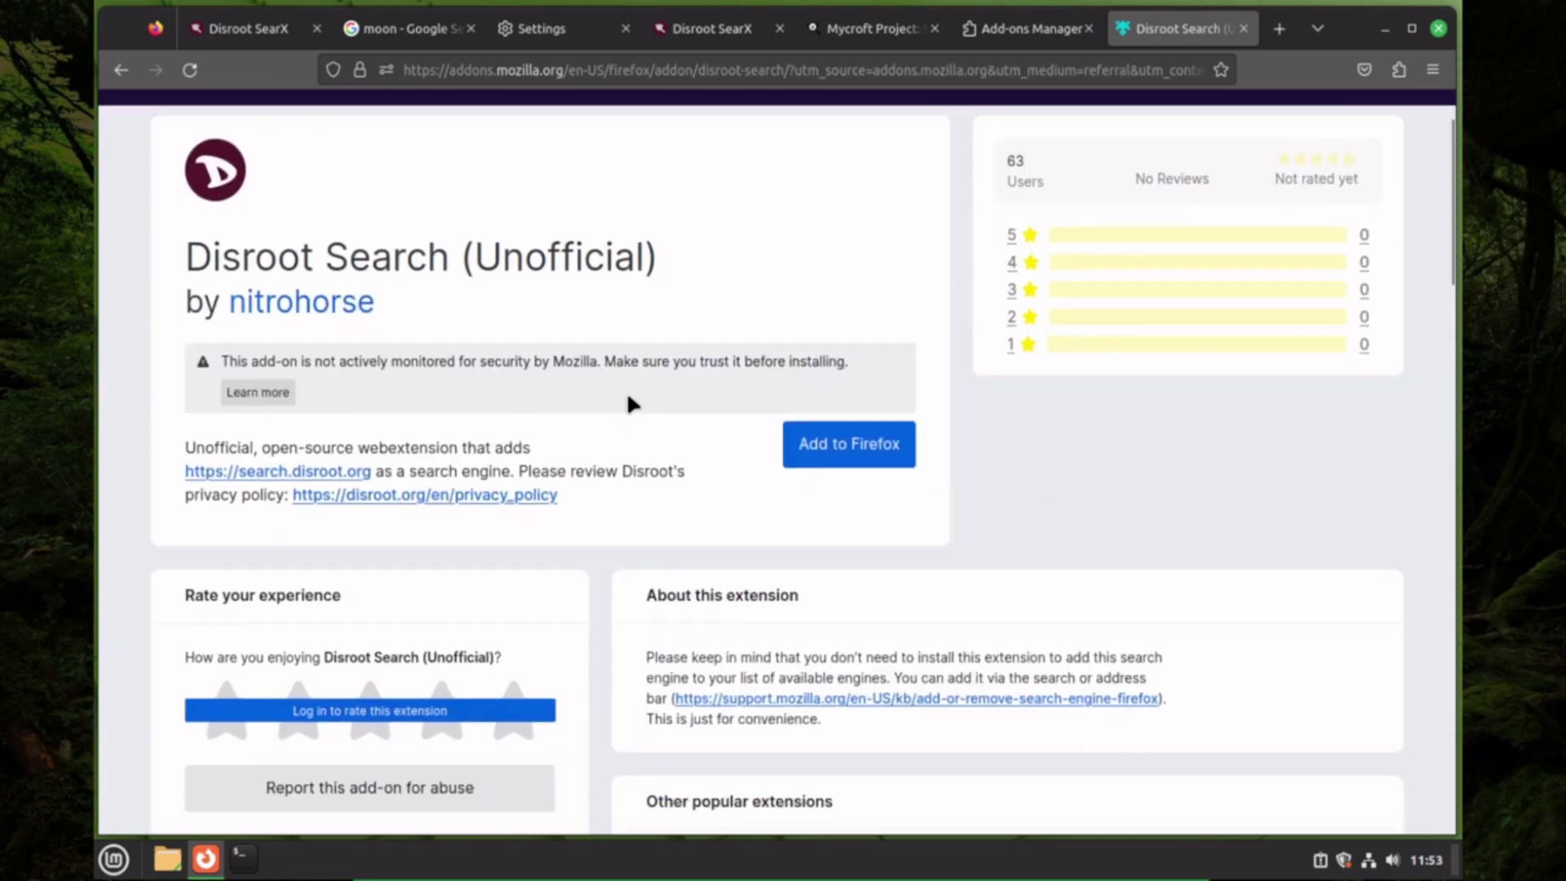
left_click(840, 443)
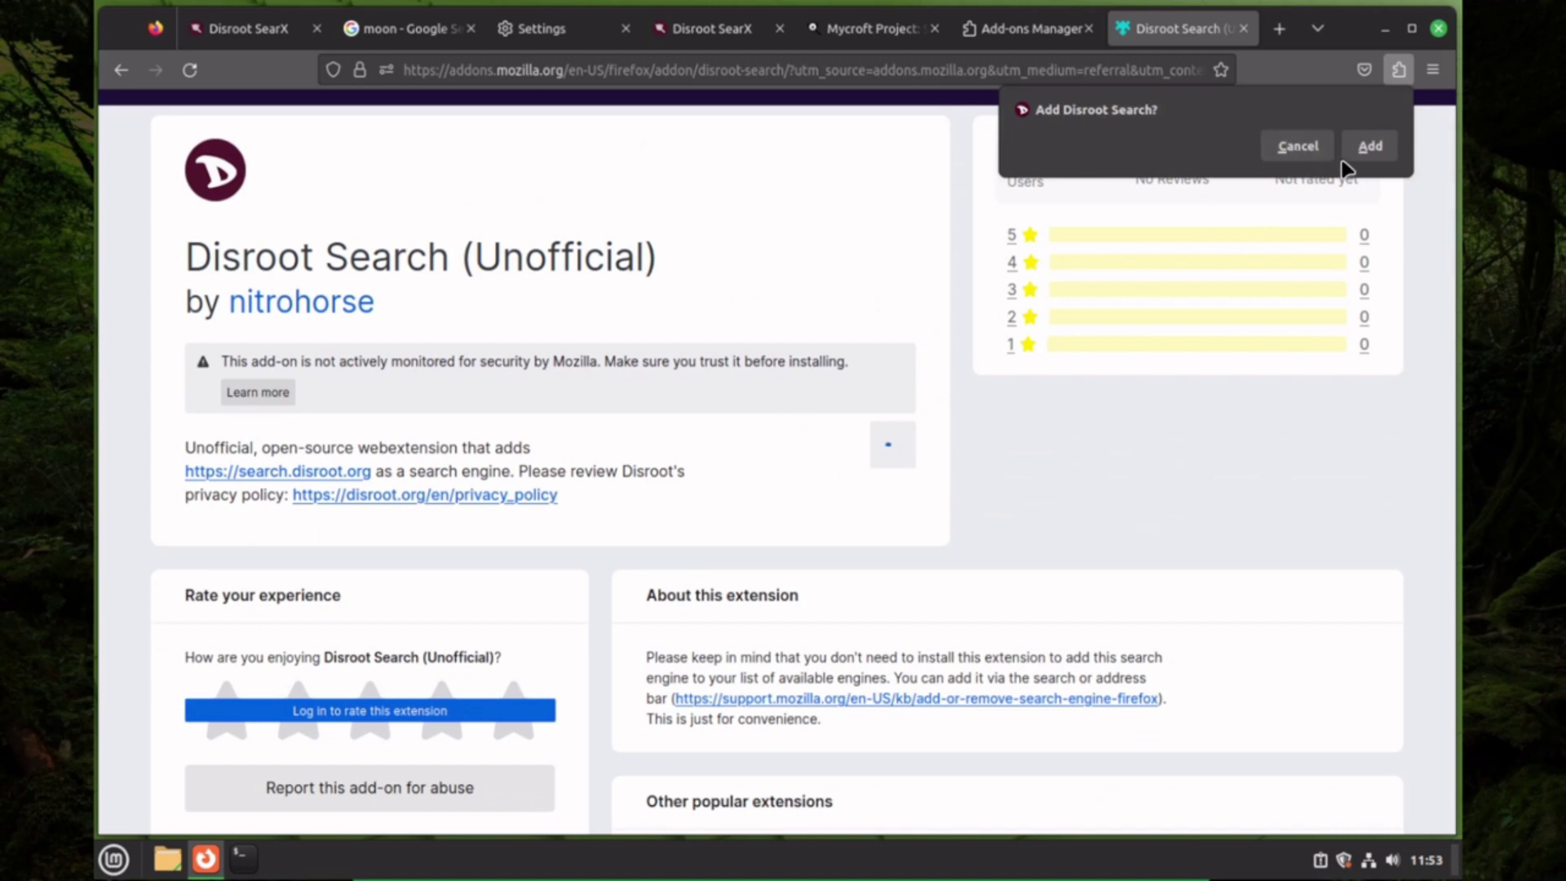
left_click(1372, 147)
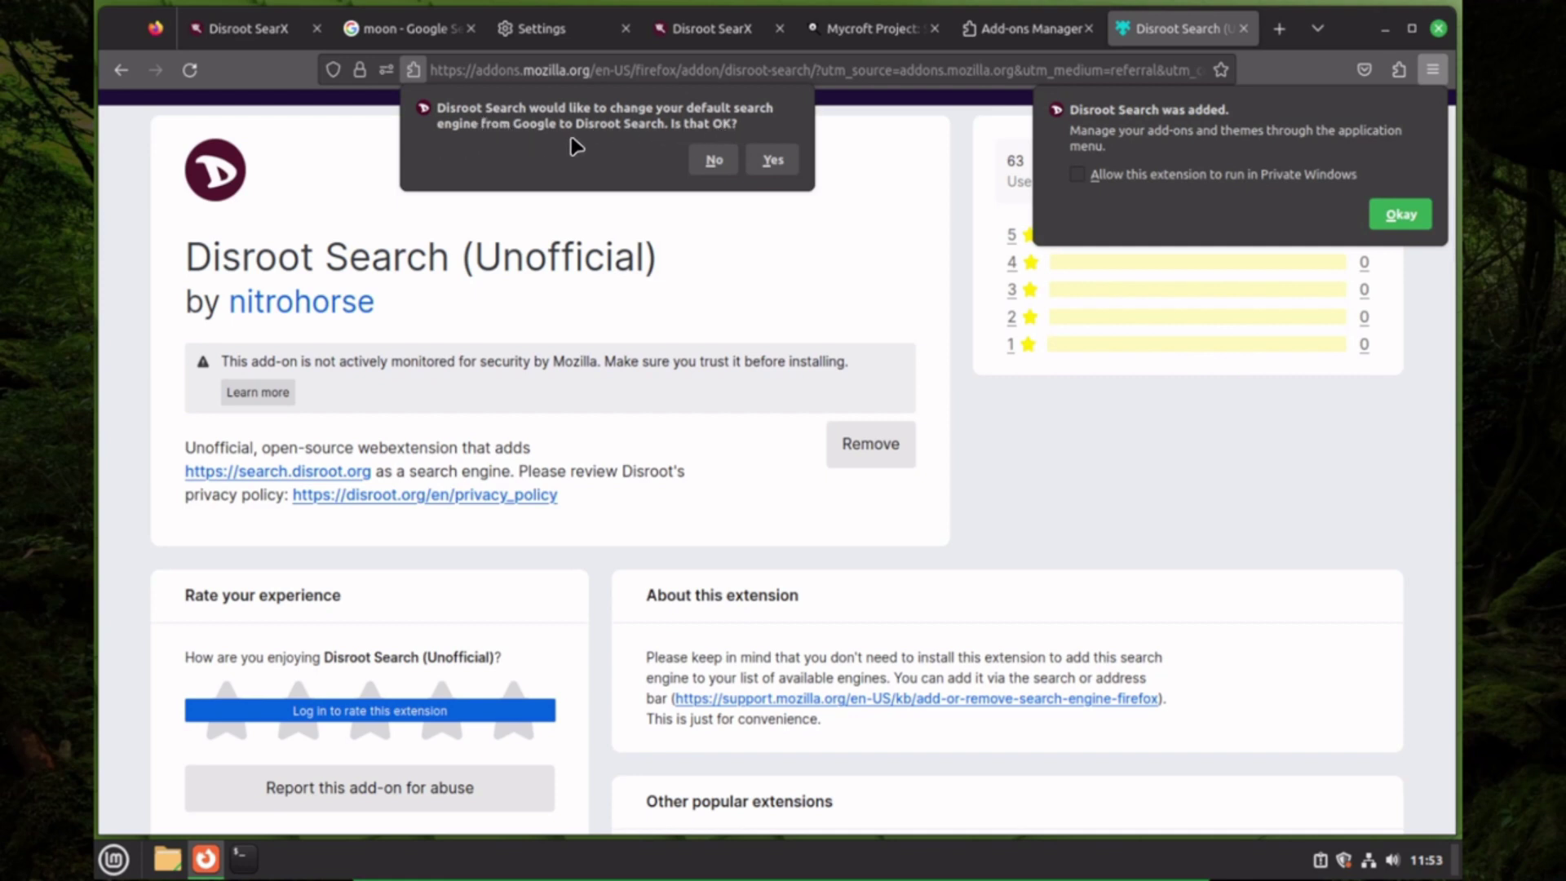
Step: Allow Disroot Search to run in private windows and accept it as the default search engine in place of Google
left_click(773, 160)
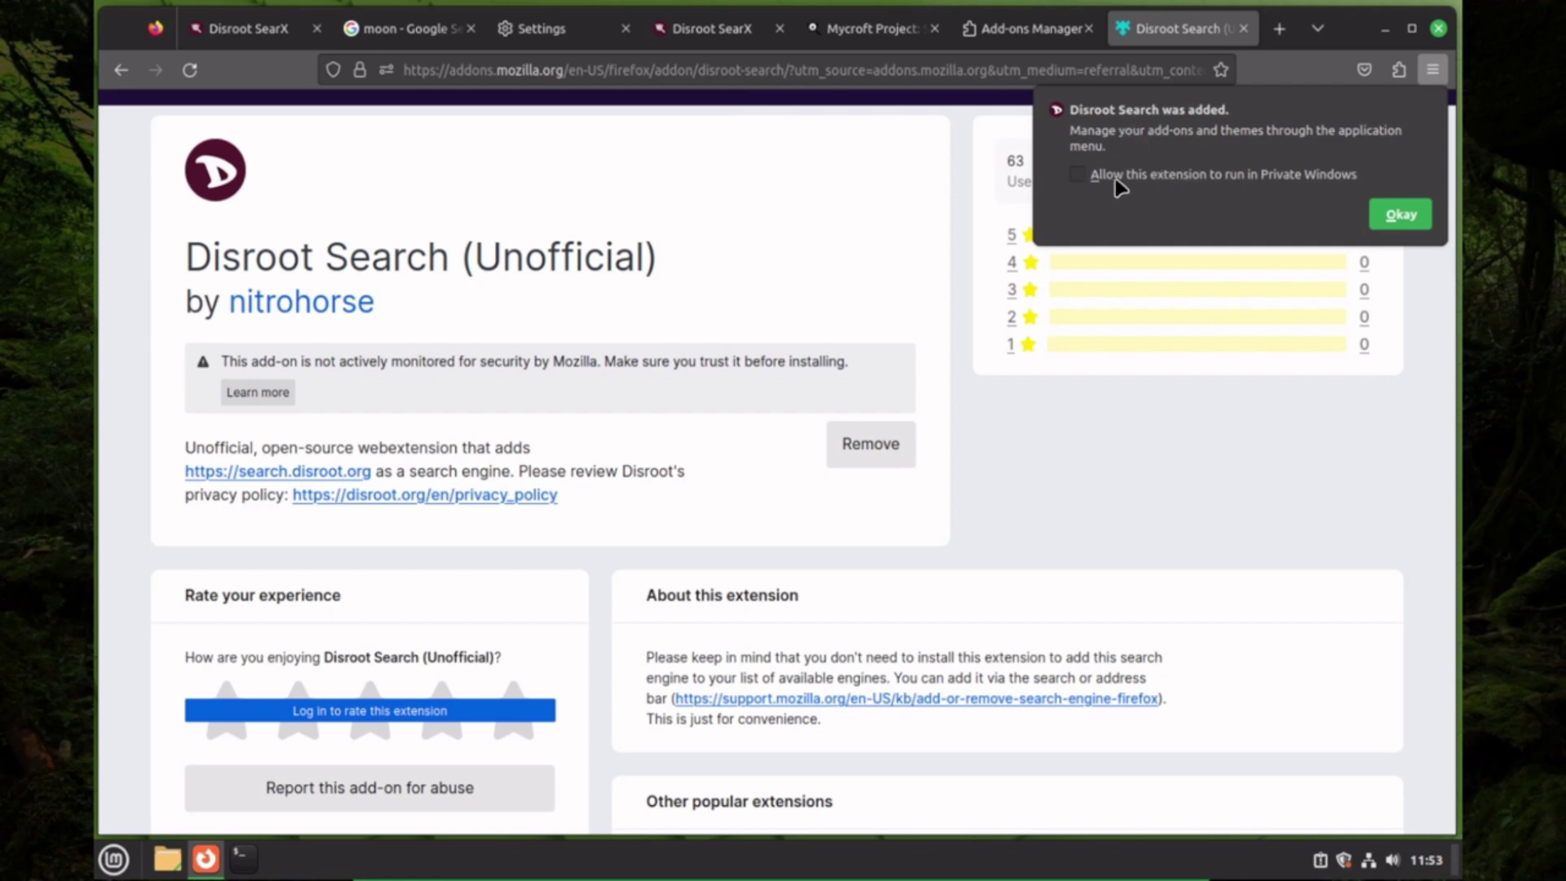
left_click(1078, 176)
left_click(1401, 214)
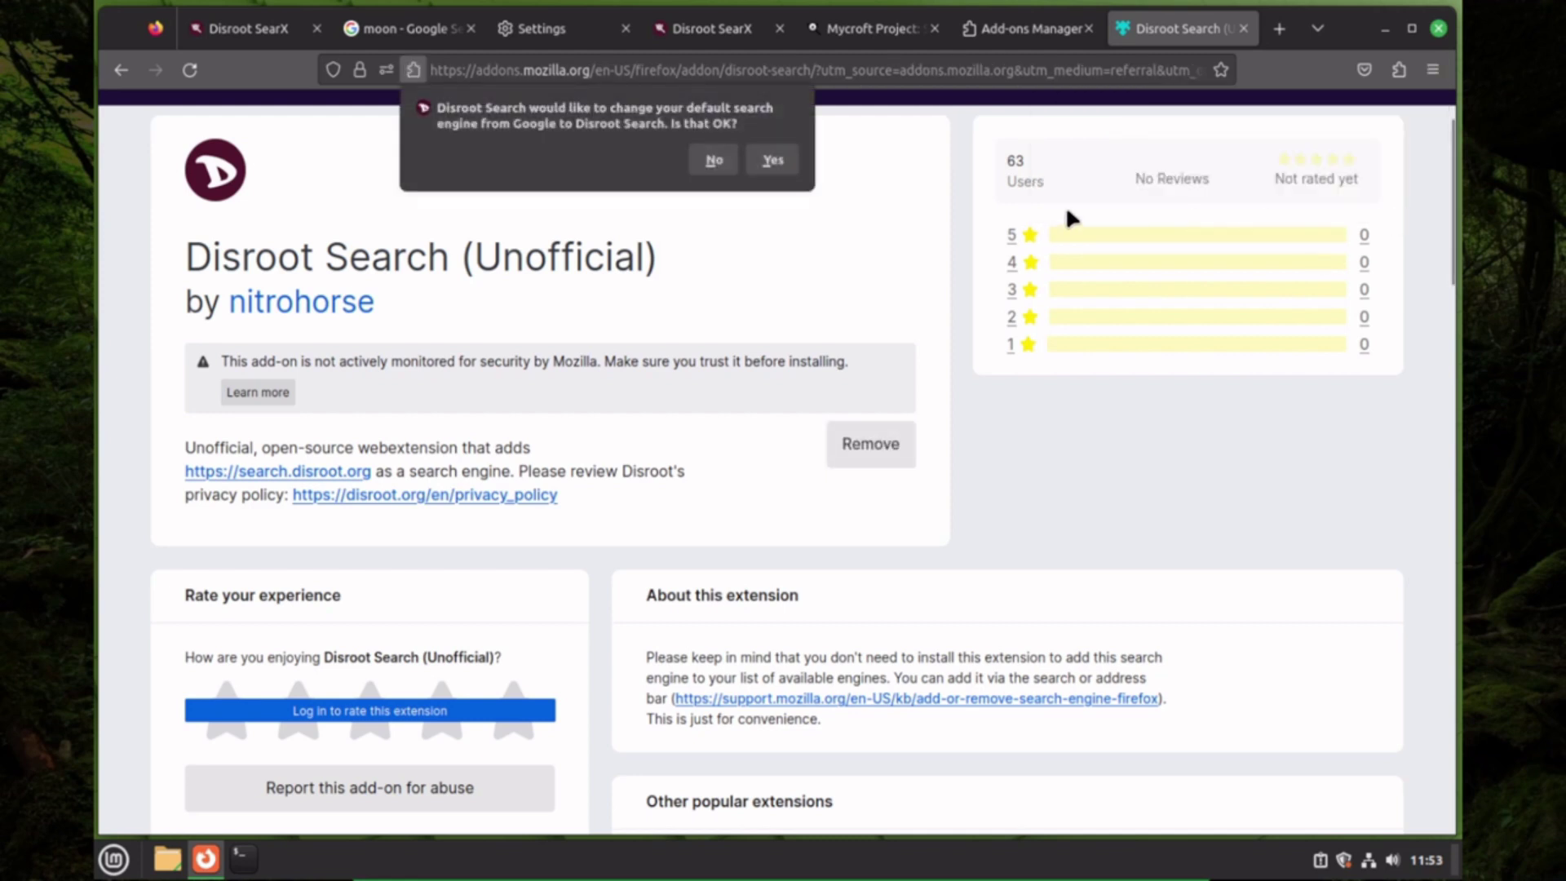
left_click(781, 168)
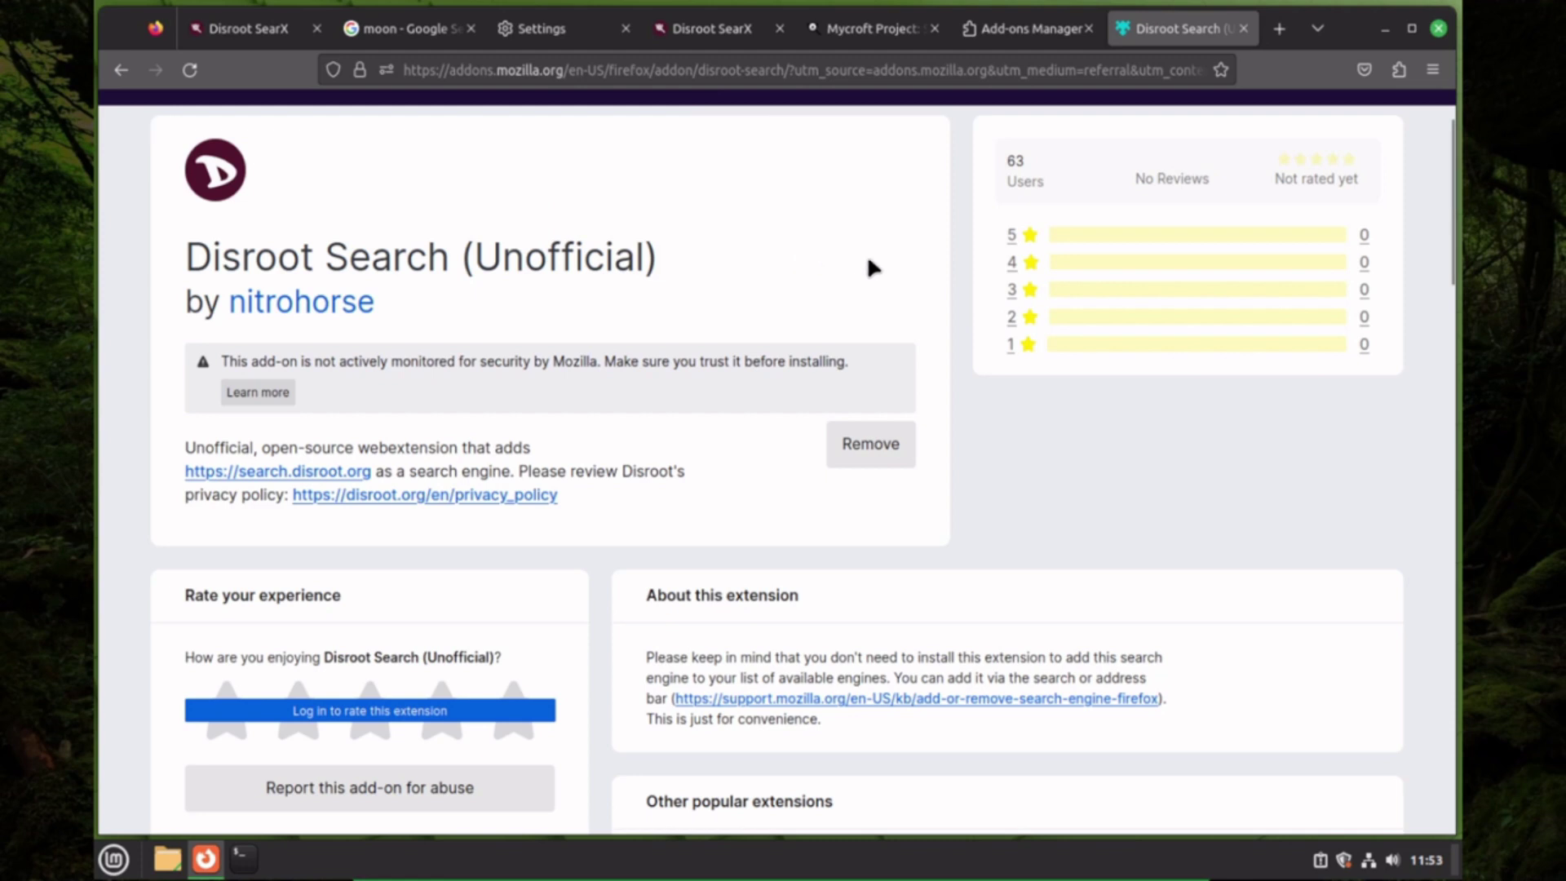
Step: Search for "bread" with Disroot Search from the address bar of a new tab
left_click(1280, 31)
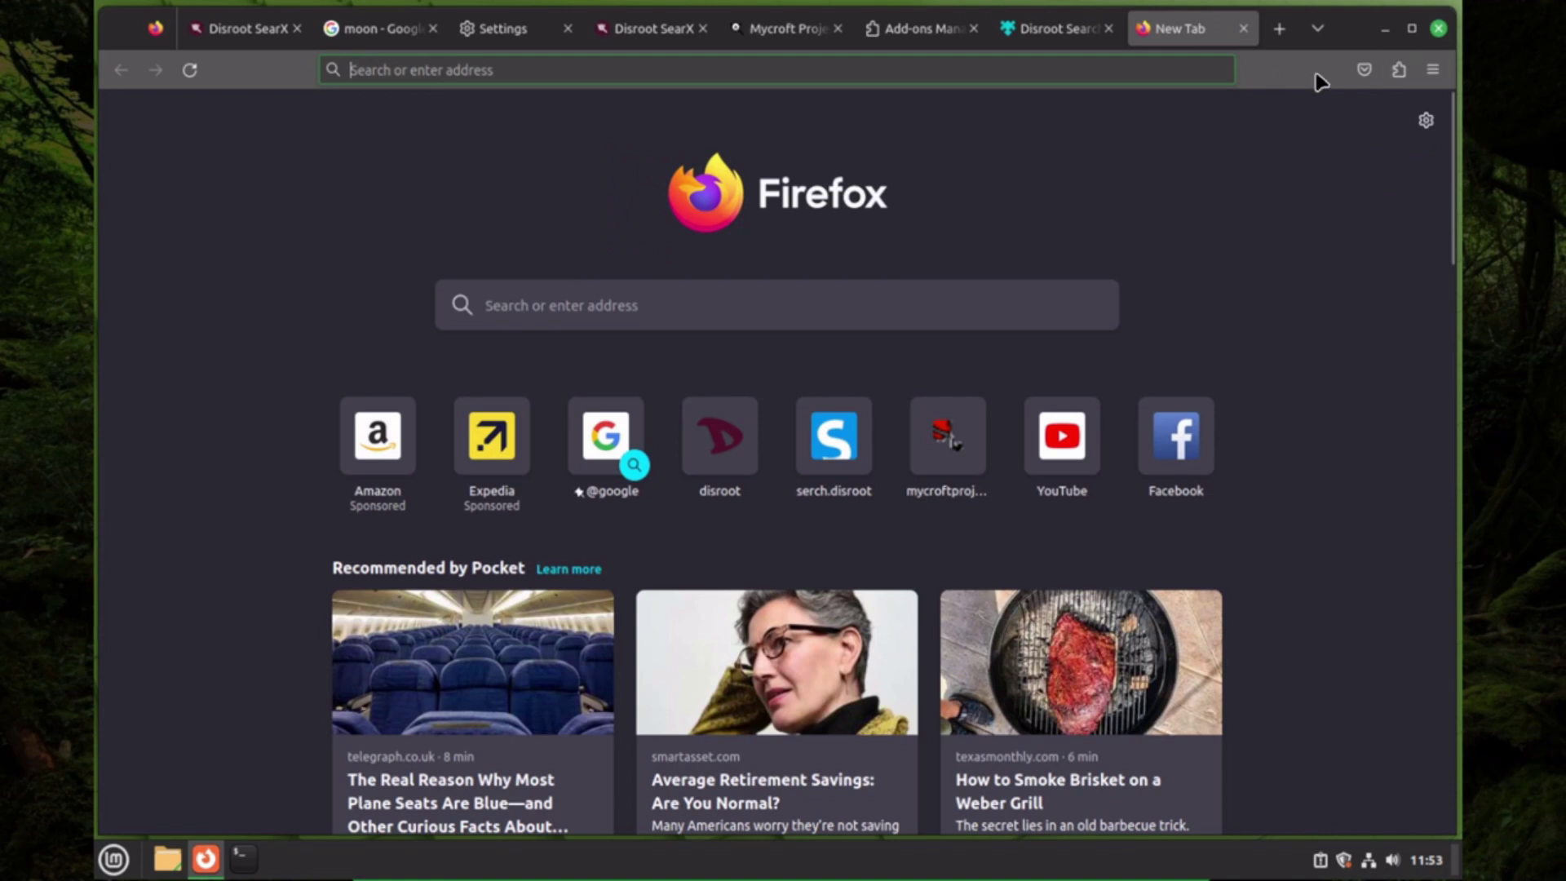
left_click(417, 68)
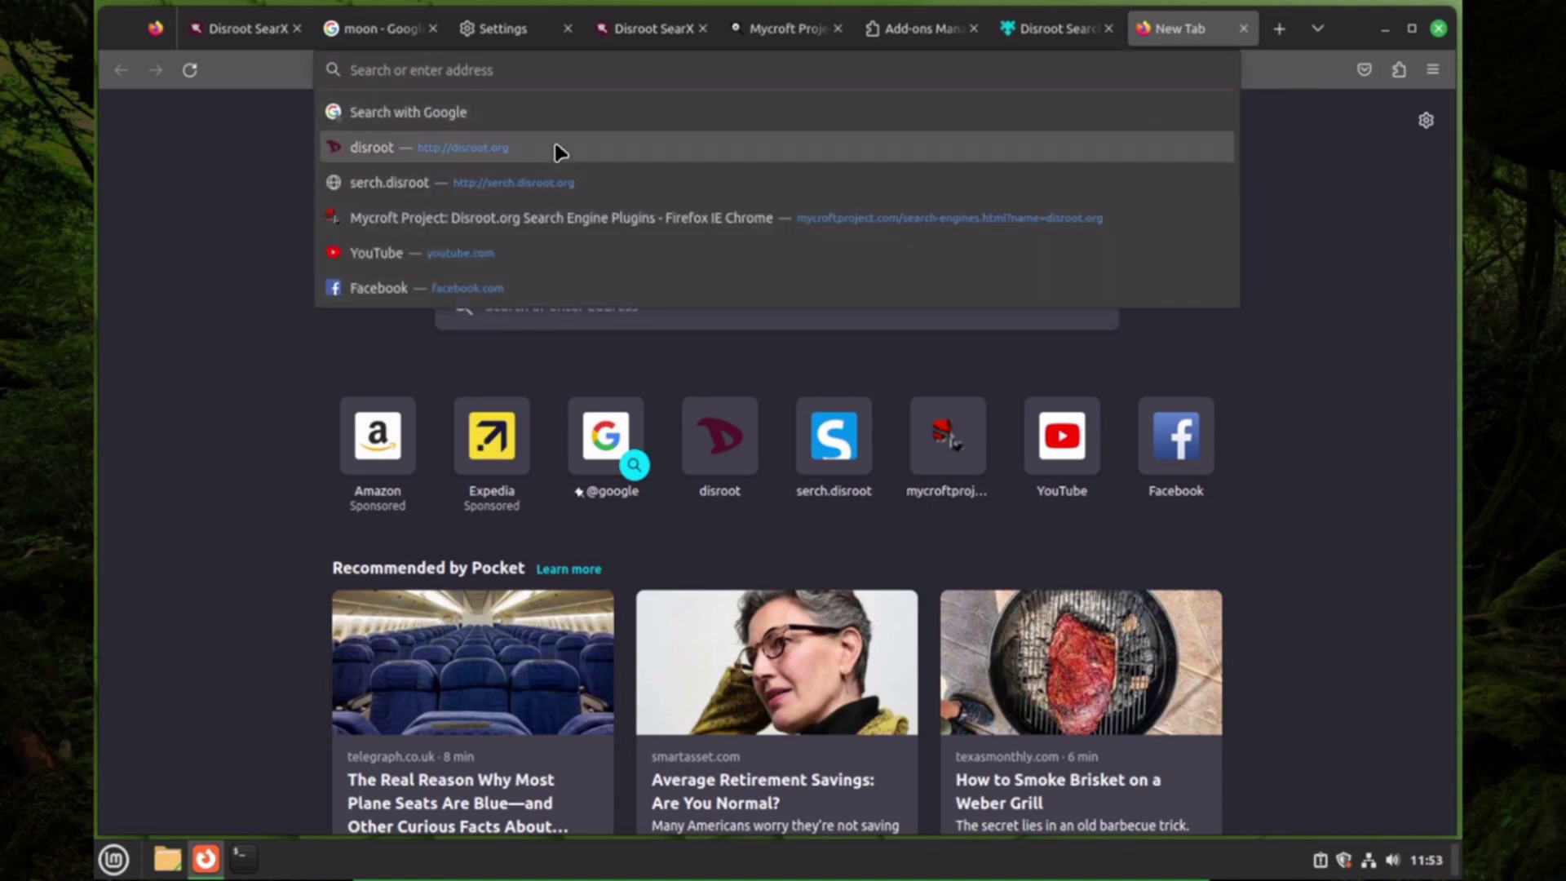
left_click(221, 128)
left_click(371, 72)
type("bre")
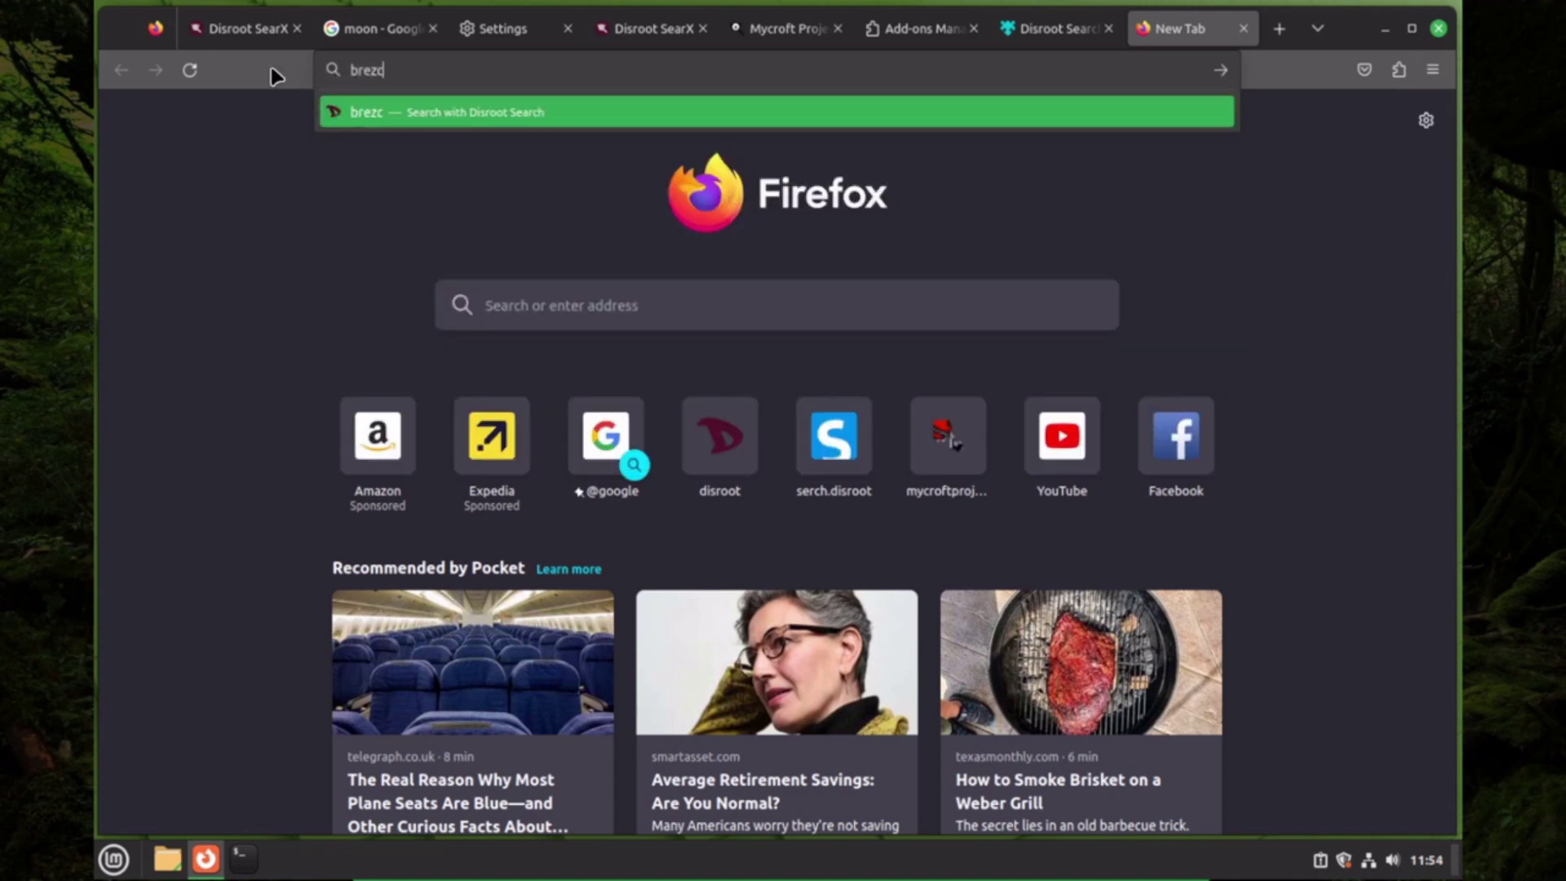
type("ad")
key("Return")
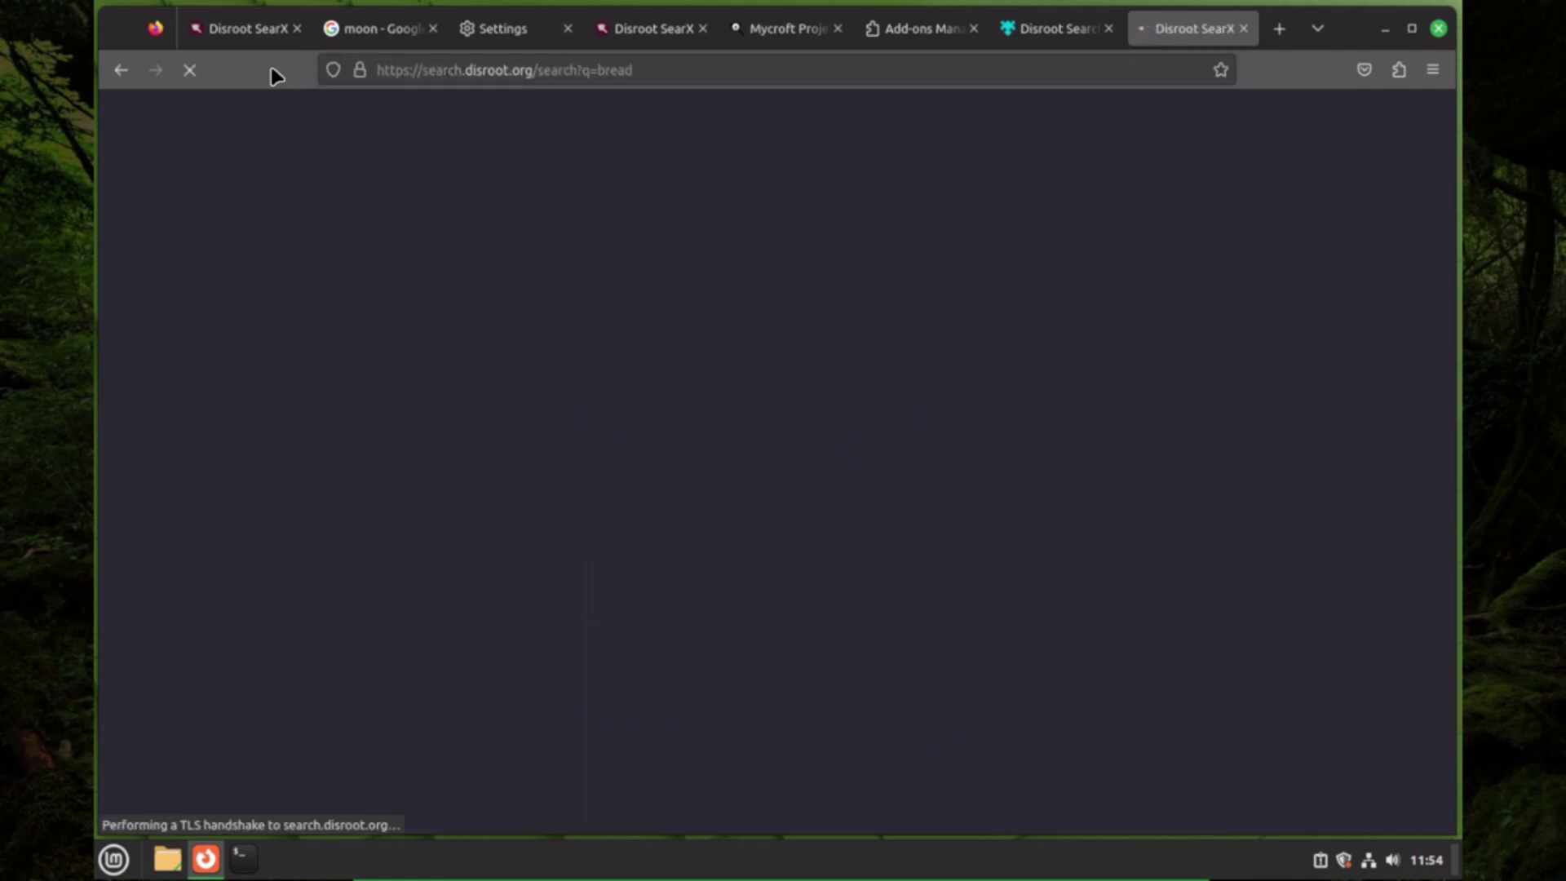